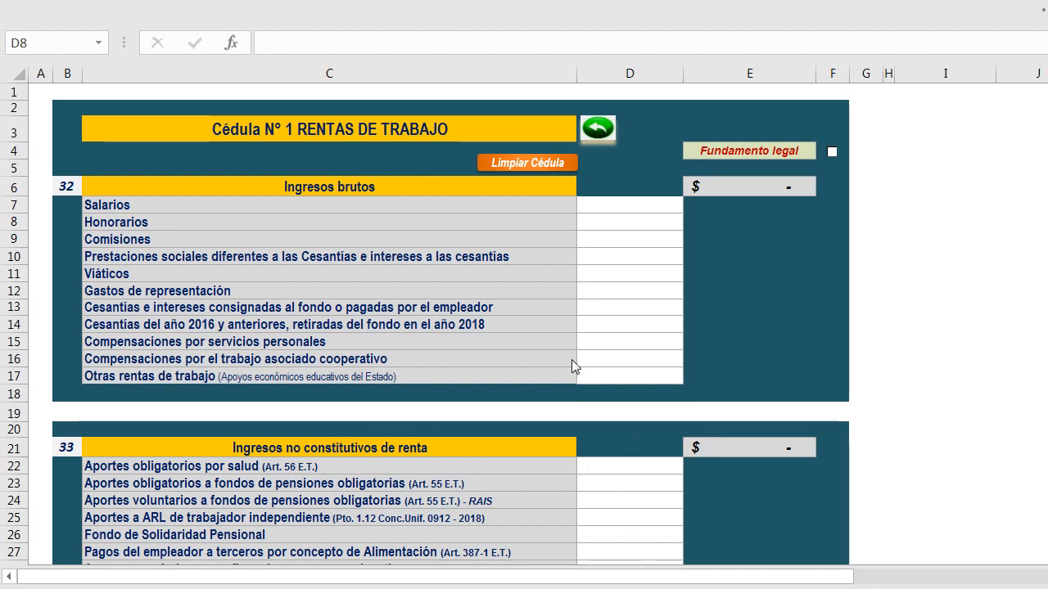
Review the entry cells for the Ingresos brutos concepts, from Salarios to Otras rentas de trabajo.
{"action": "left_click", "coordinate": [608, 227]}
{"action": "left_click_drag", "start_coordinate": [607, 206], "coordinate": [622, 376]}
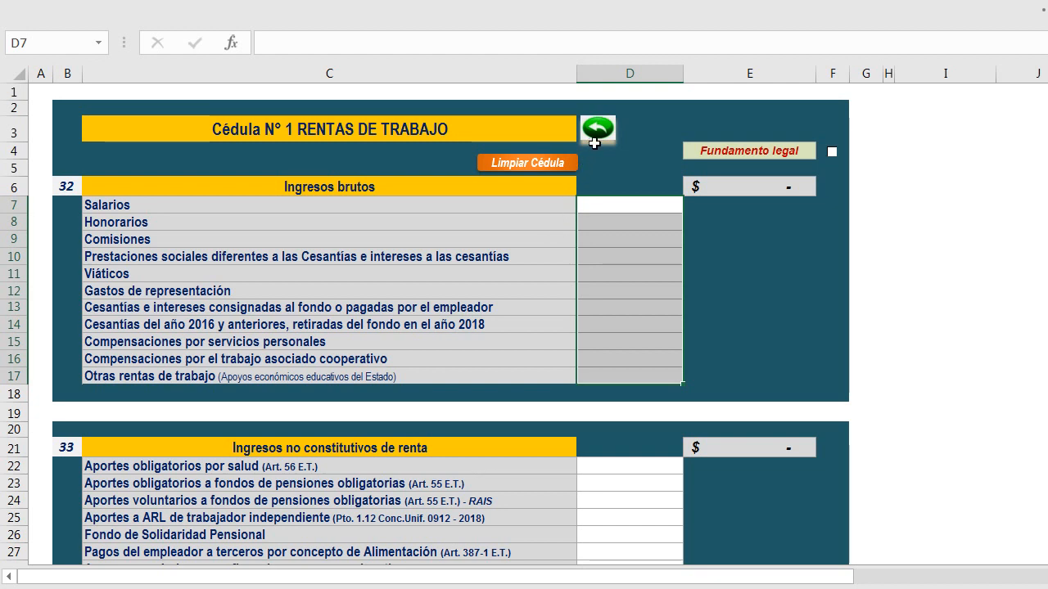
{"action": "left_click", "coordinate": [555, 207]}
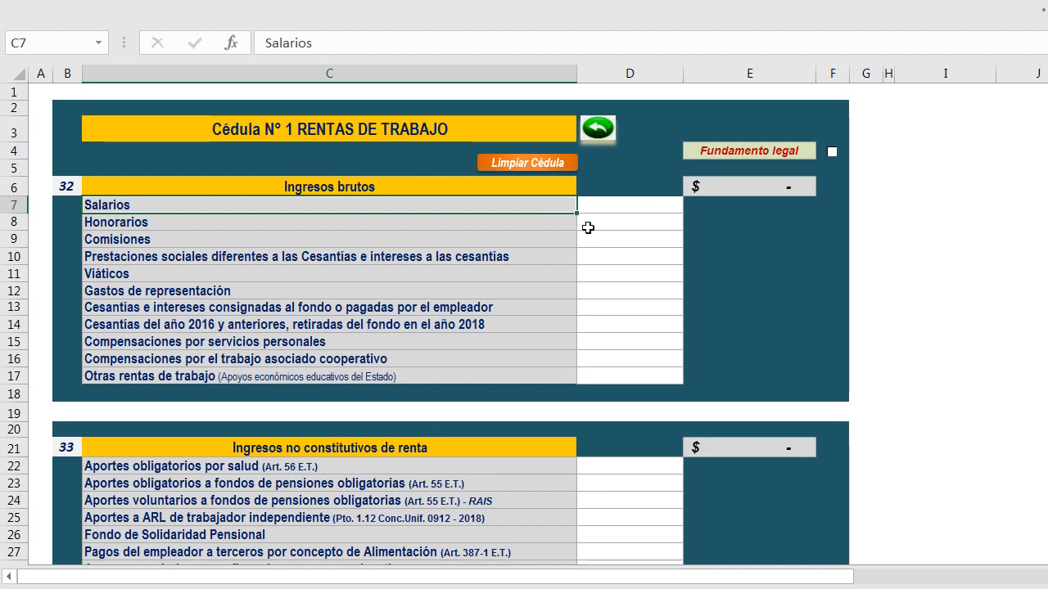
{"action": "left_click", "coordinate": [587, 228]}
{"action": "key", "text": "Return"}
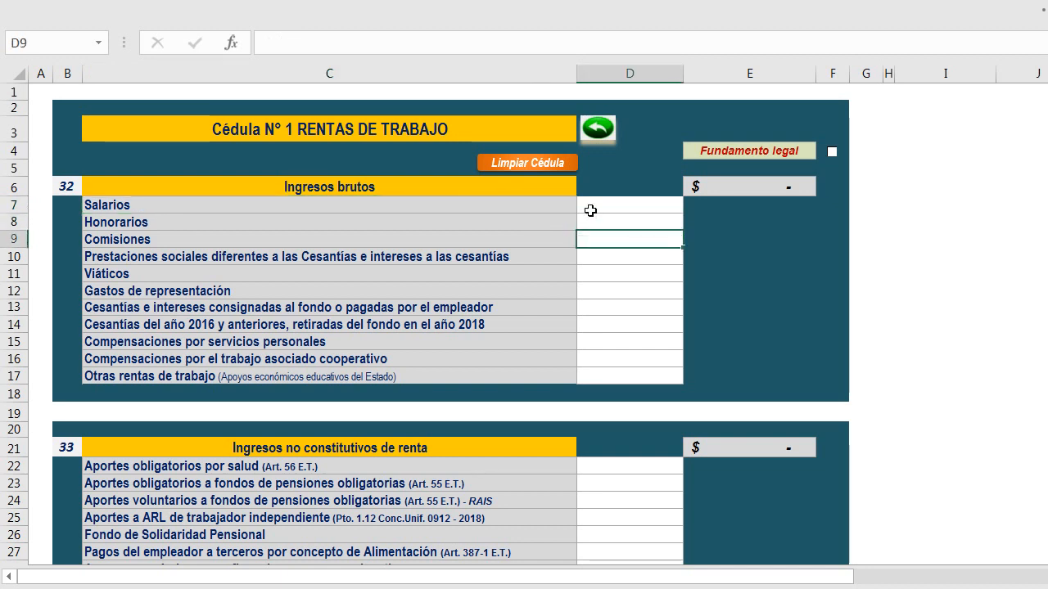
In the Datos Básicos sheet, enable the Trabajador Independiente option and clear it again.
{"action": "left_click", "coordinate": [594, 128]}
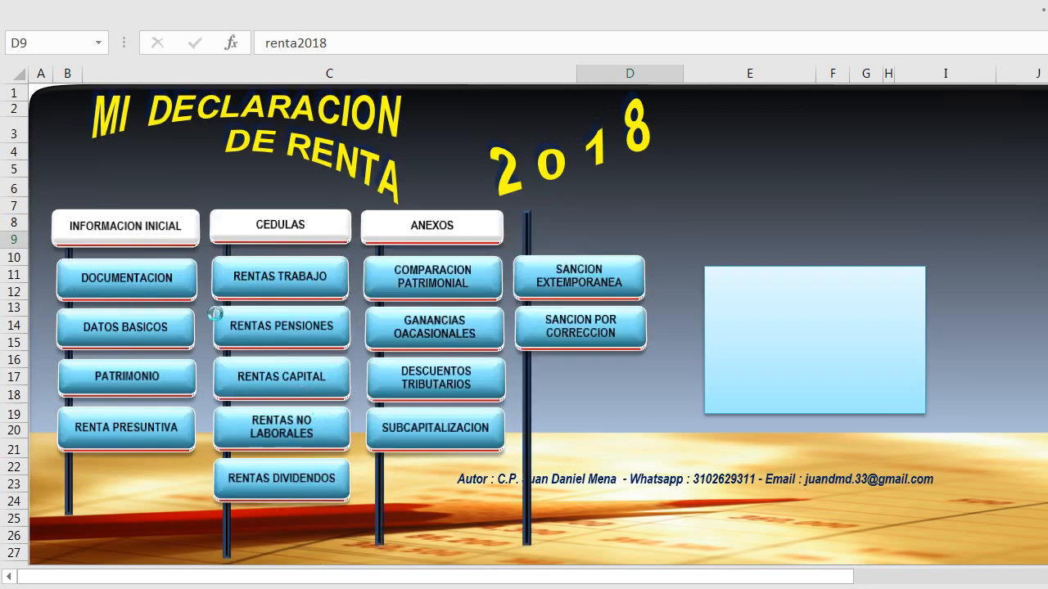
{"action": "left_click", "coordinate": [123, 328]}
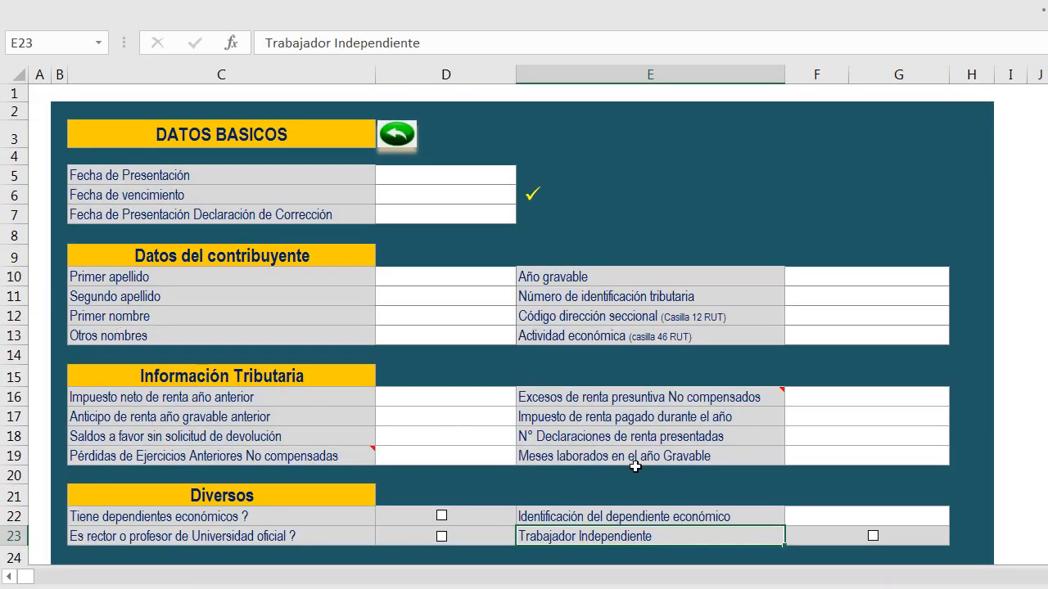
{"action": "left_click", "coordinate": [873, 536]}
{"action": "left_click", "coordinate": [809, 533]}
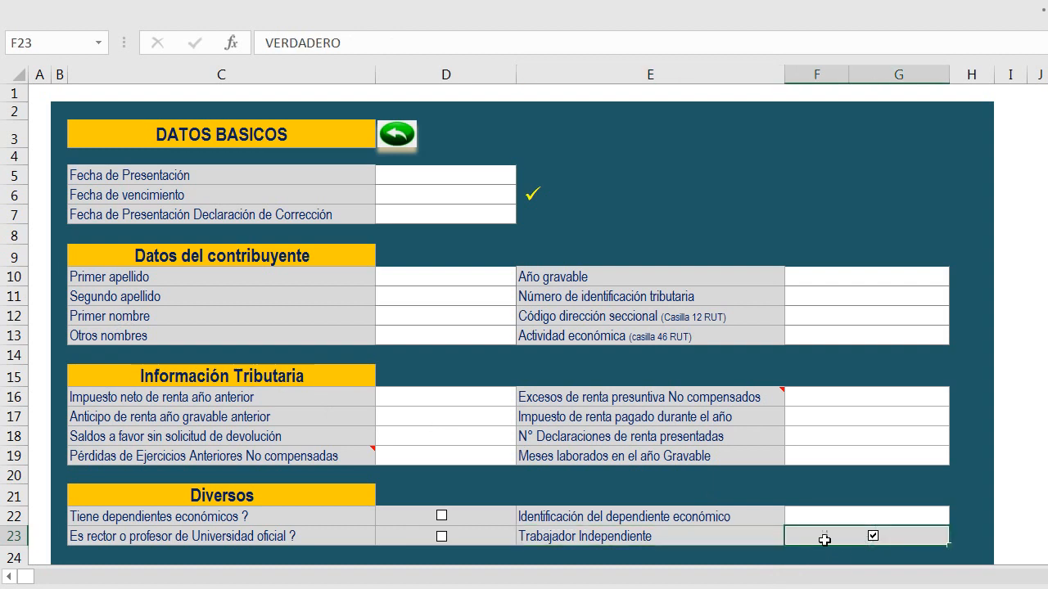
{"action": "left_click", "coordinate": [872, 536]}
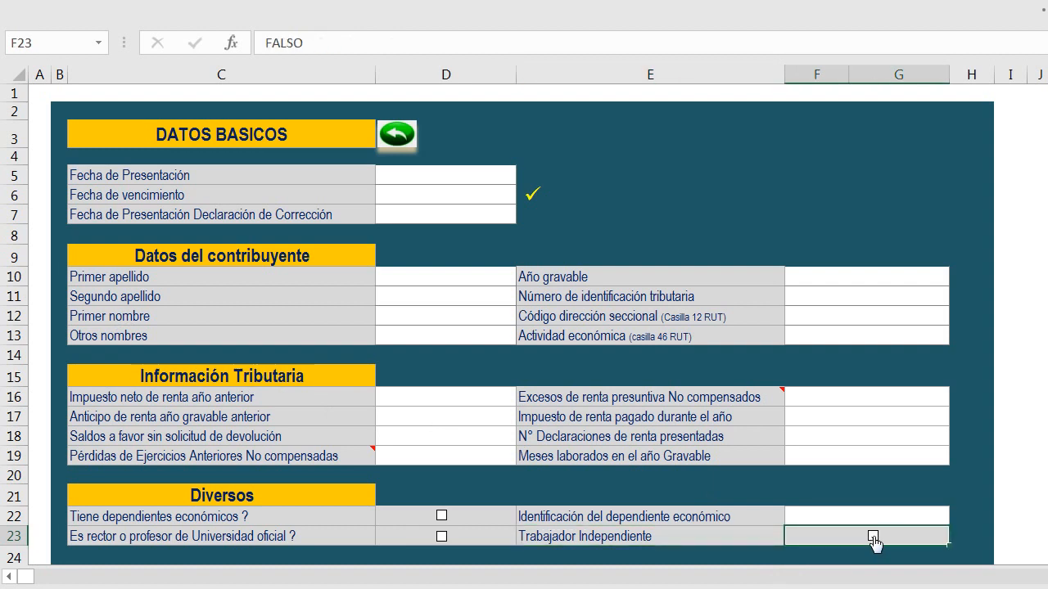
Return to the Rentas de Trabajo schedule and examine the voluntary pension and ARL contribution rows under Ingresos no constitutivos de renta.
{"action": "left_click", "coordinate": [397, 135]}
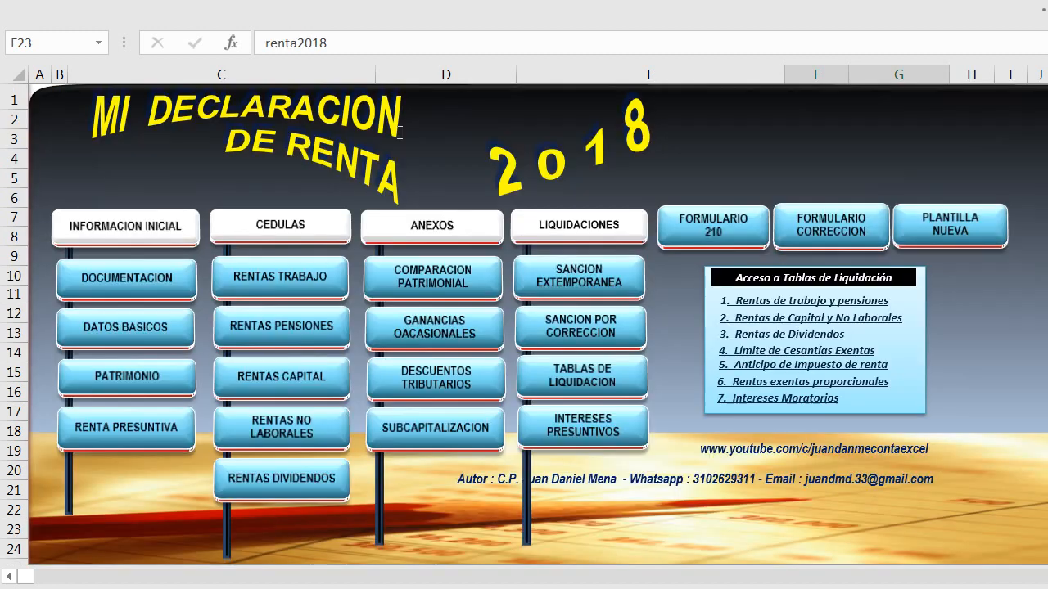
{"action": "left_click", "coordinate": [282, 285]}
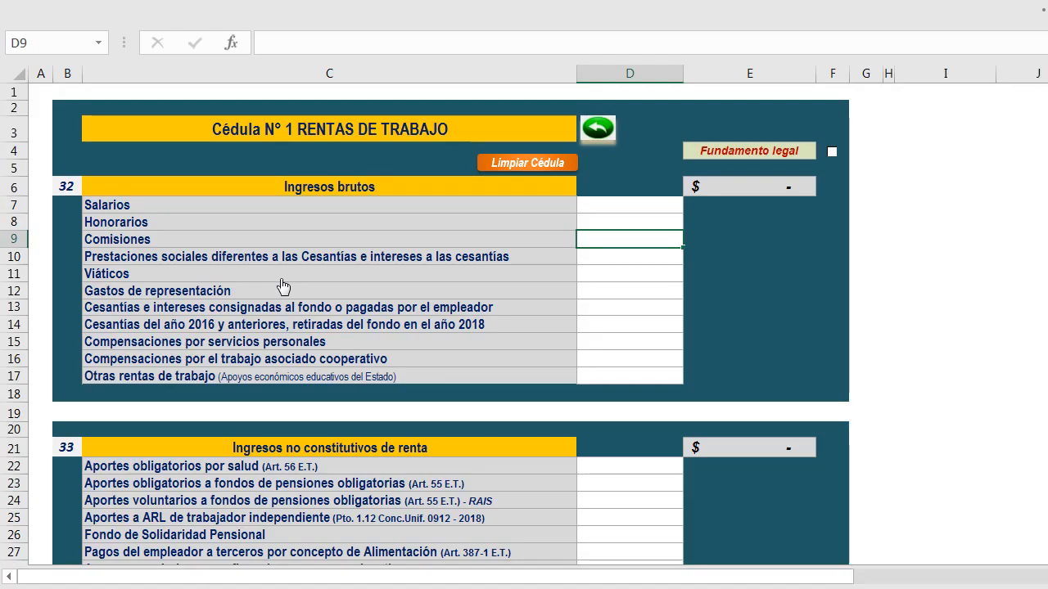
{"action": "left_click", "coordinate": [318, 327]}
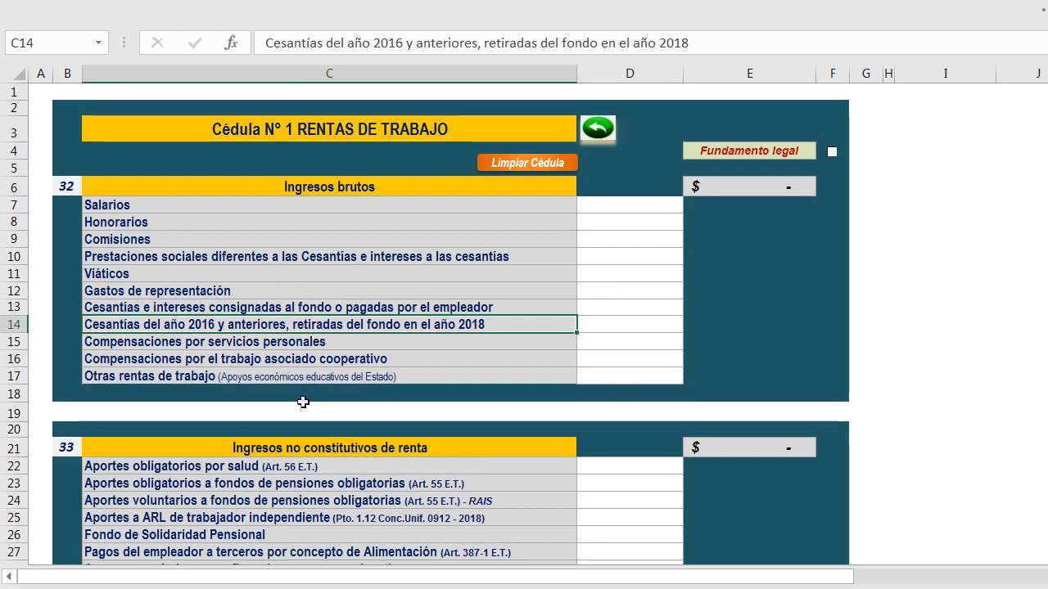
{"action": "scroll", "coordinate": [263, 528], "scroll_direction": "down", "scroll_amount": 1}
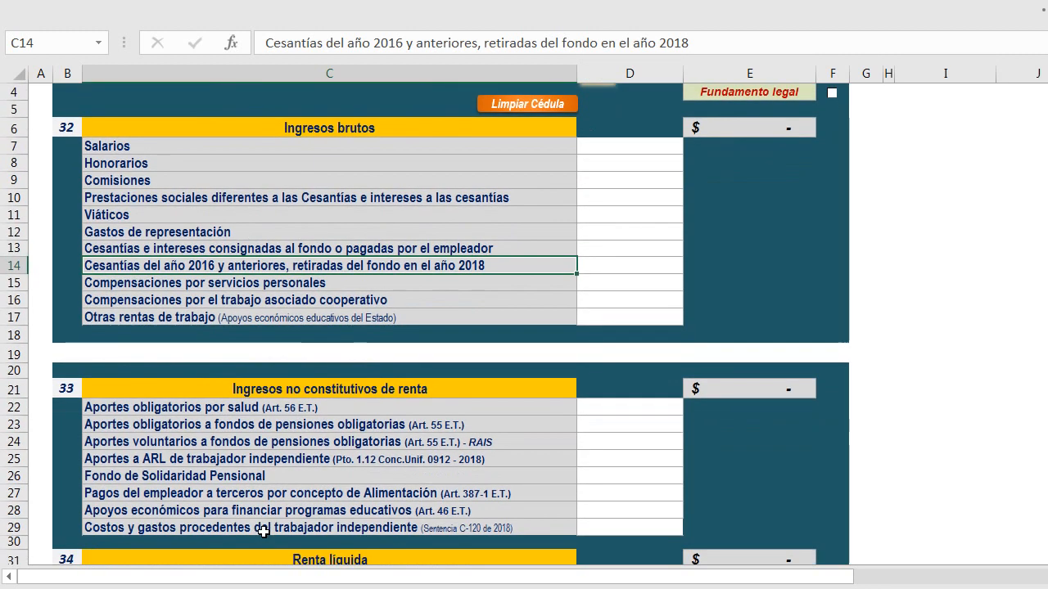
{"action": "left_click", "coordinate": [207, 462]}
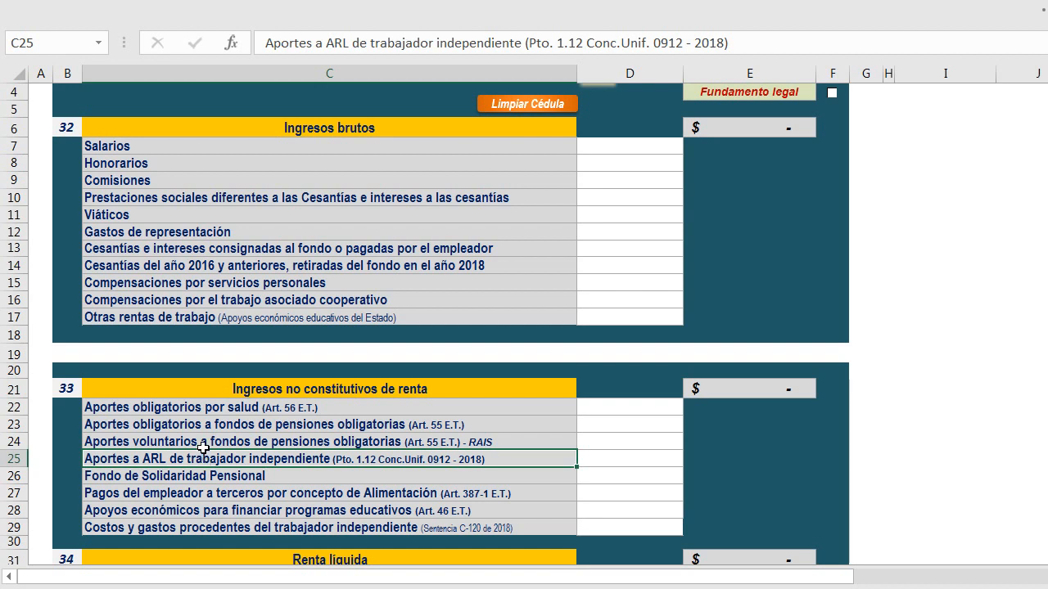
{"action": "left_click", "coordinate": [204, 442]}
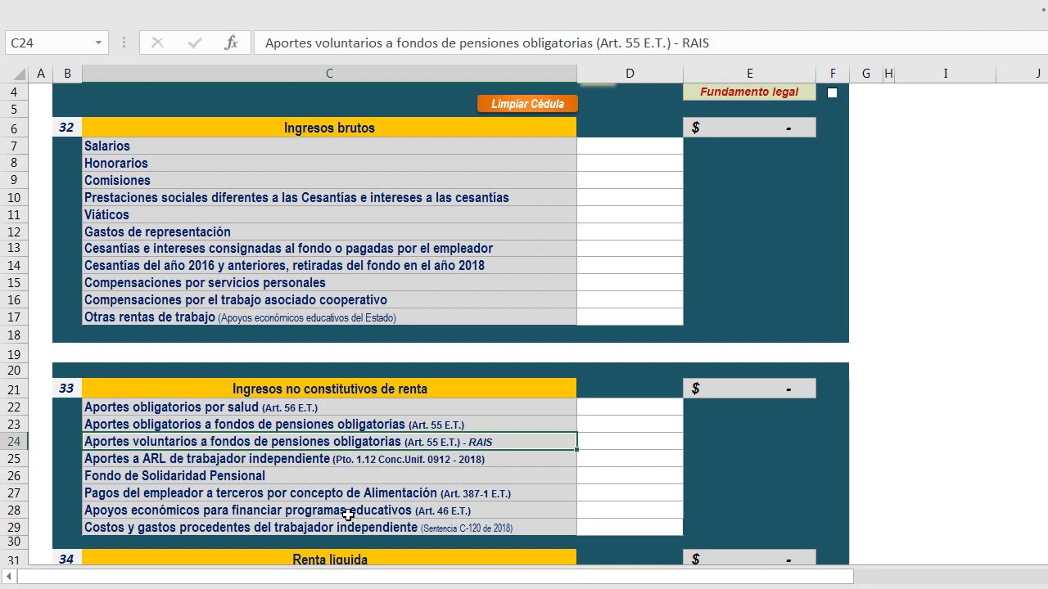
{"action": "left_click", "coordinate": [640, 455]}
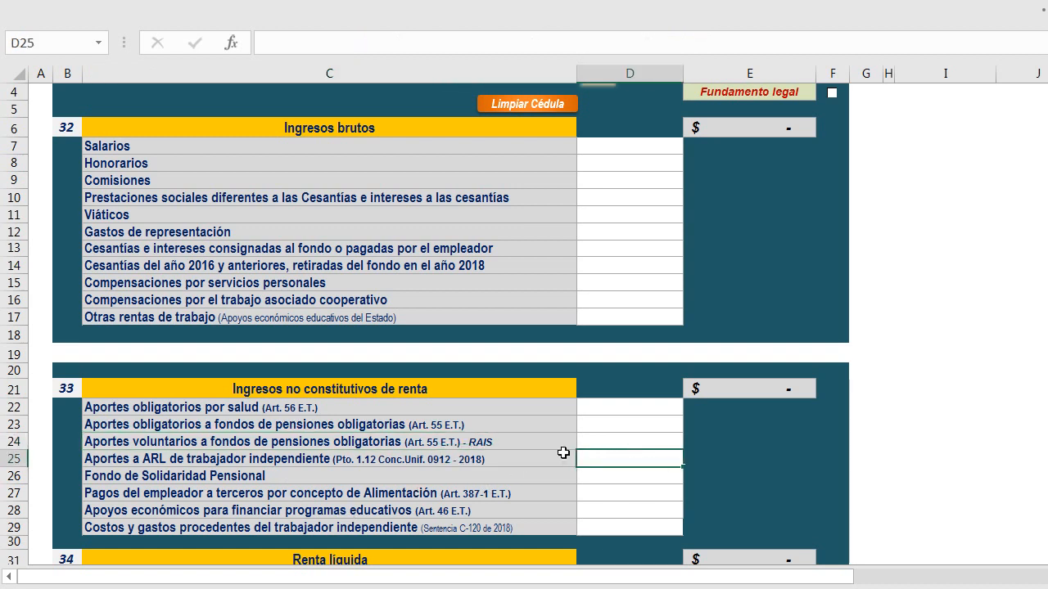
{"action": "left_click", "coordinate": [528, 459]}
{"action": "left_click", "coordinate": [589, 457]}
{"action": "left_click", "coordinate": [549, 458]}
{"action": "left_click", "coordinate": [634, 455]}
Examine the row for Costos y gastos procedentes del trabajador independiente and its entry cell D29.
{"action": "left_click", "coordinate": [404, 527]}
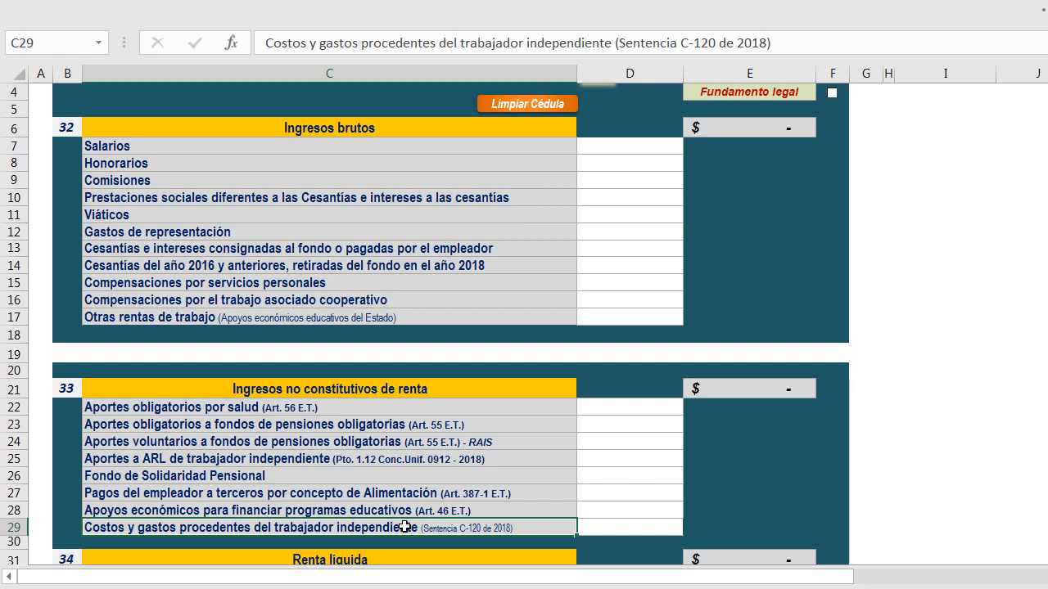
{"action": "left_click", "coordinate": [598, 520]}
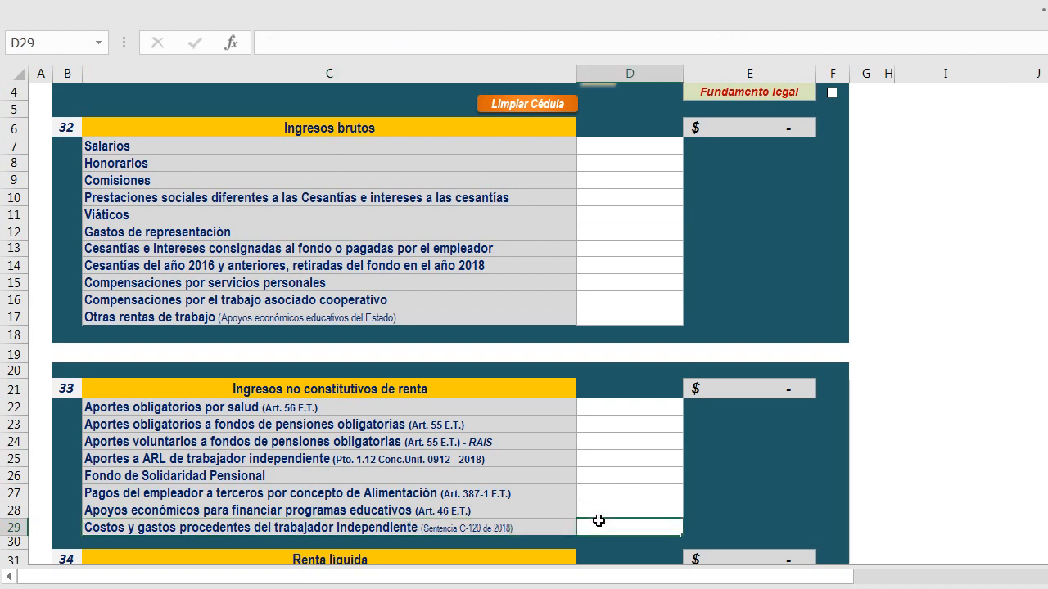
{"action": "left_click", "coordinate": [517, 524]}
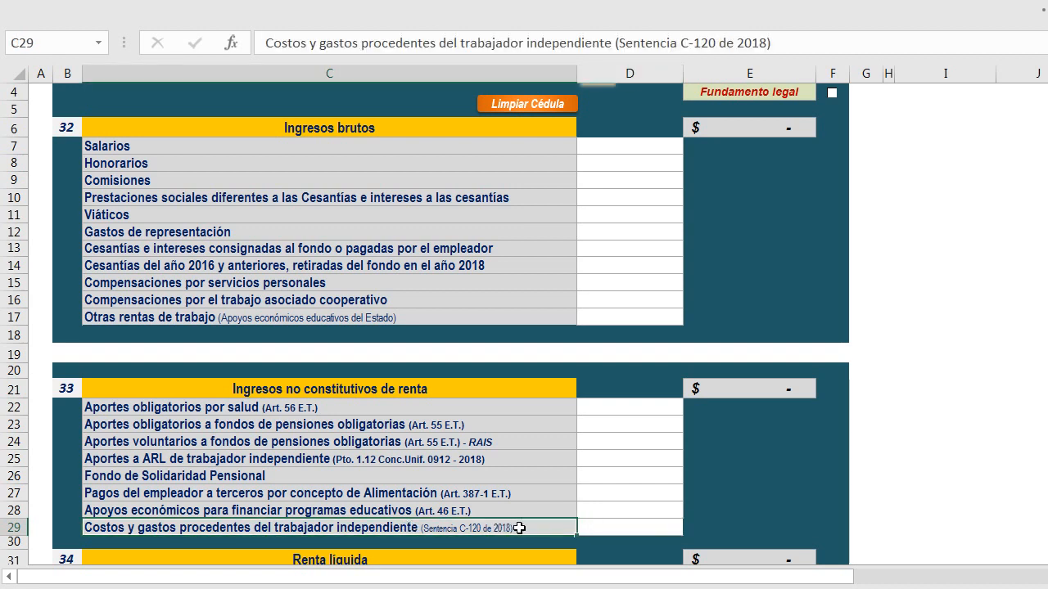
{"action": "left_click", "coordinate": [594, 530]}
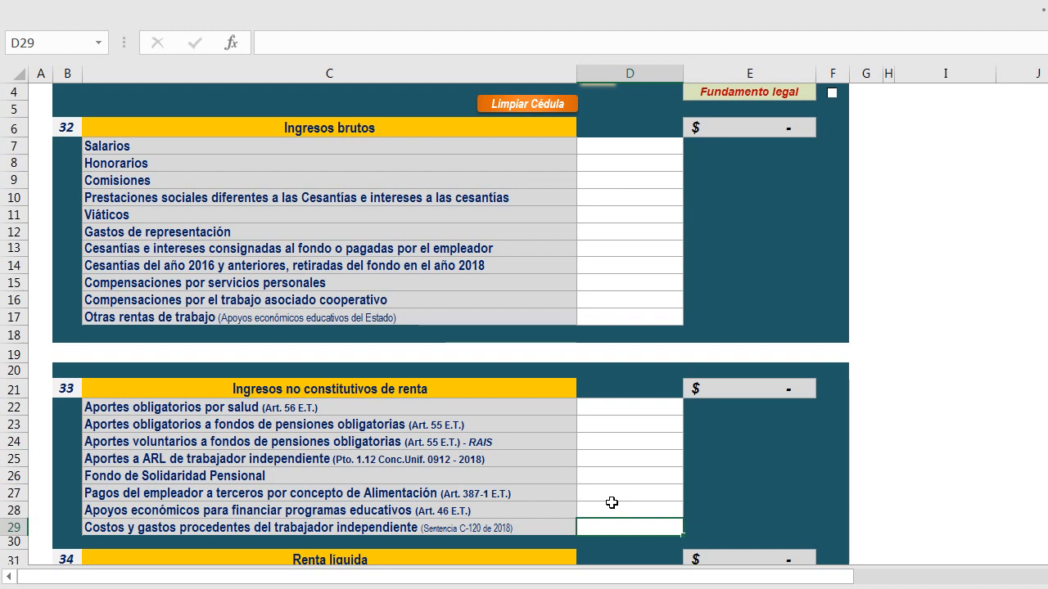
{"action": "left_click", "coordinate": [611, 503]}
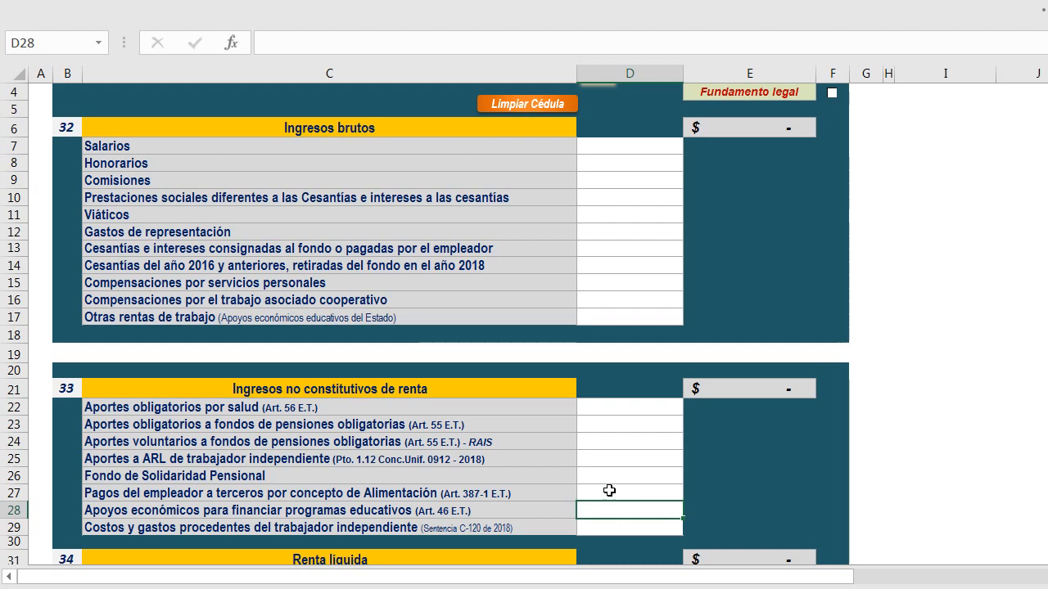
{"action": "left_click", "coordinate": [617, 536]}
{"action": "scroll", "coordinate": [622, 522], "scroll_direction": "up", "scroll_amount": 1}
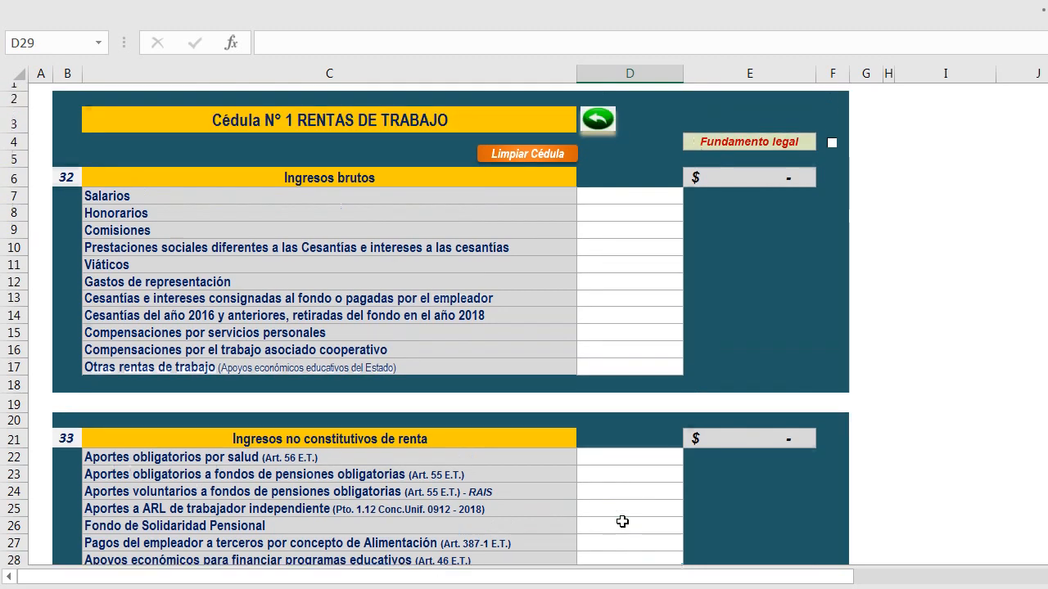
{"action": "scroll", "coordinate": [622, 522], "scroll_direction": "down", "scroll_amount": 2}
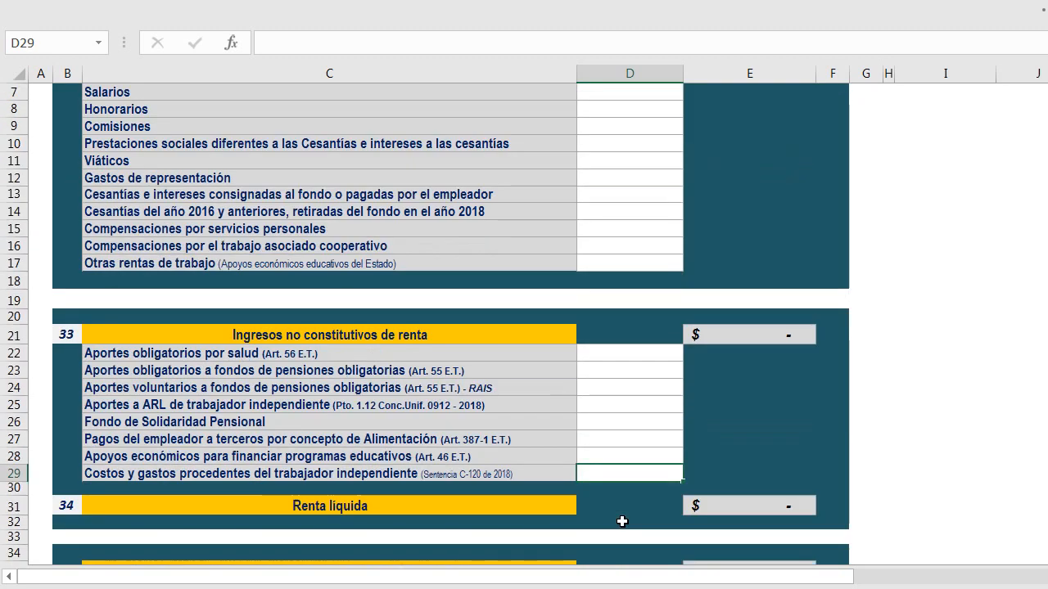
{"action": "left_click", "coordinate": [641, 458]}
{"action": "left_click", "coordinate": [638, 473]}
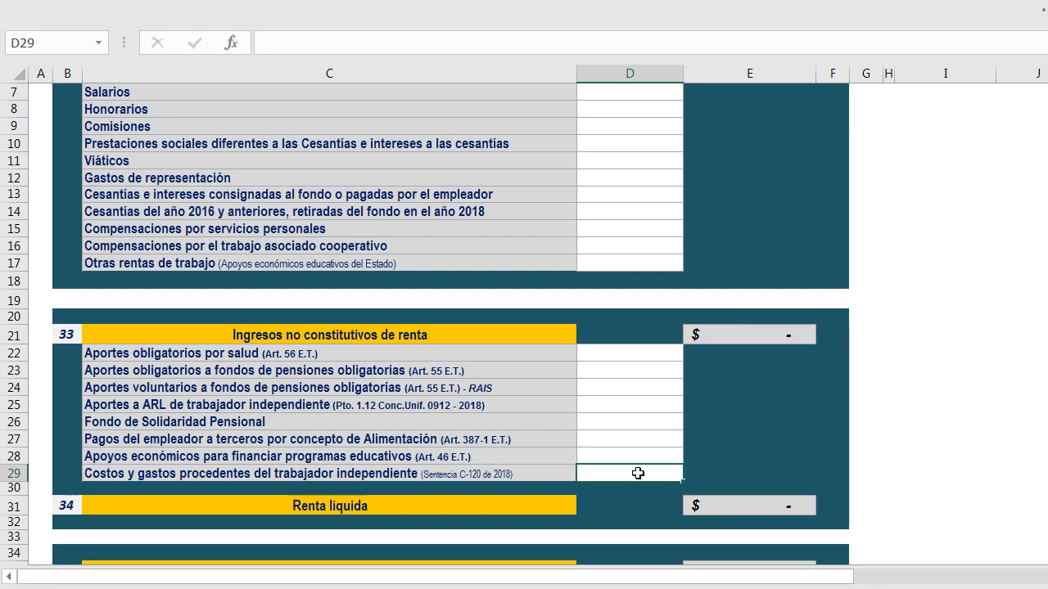
{"action": "scroll", "coordinate": [609, 469], "scroll_direction": "up", "scroll_amount": 2}
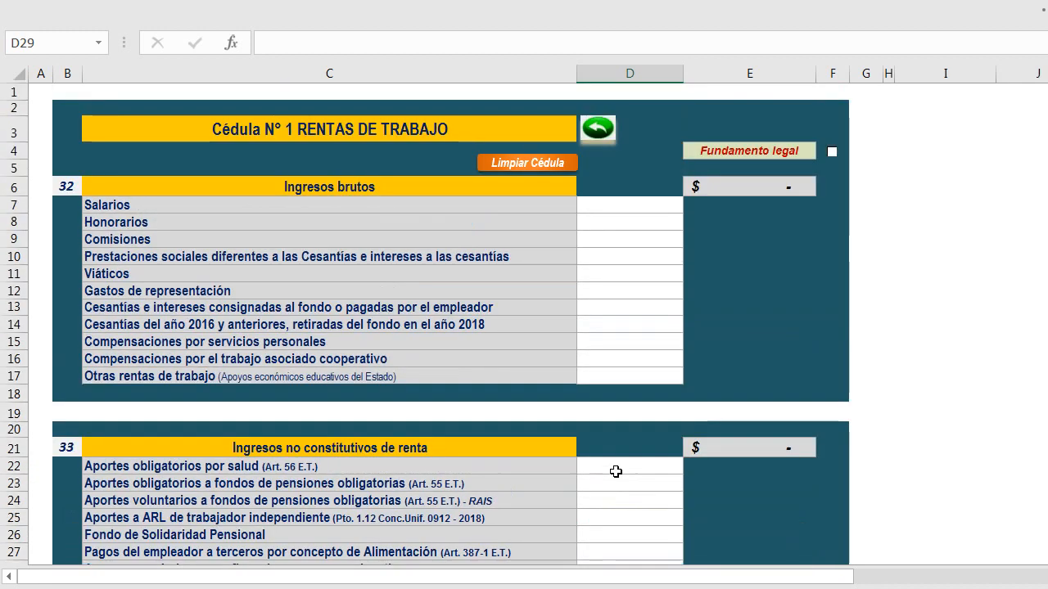
Check the Trabajador Independiente option in Datos Básicos and return to the Rentas de Trabajo schedule.
{"action": "left_click", "coordinate": [605, 133]}
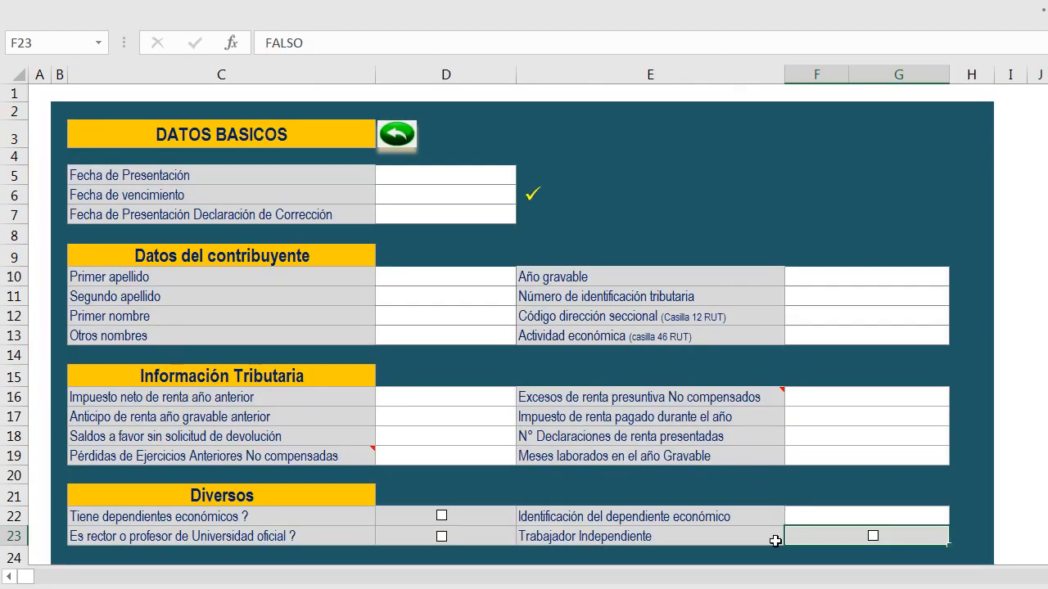
{"action": "left_click", "coordinate": [396, 134]}
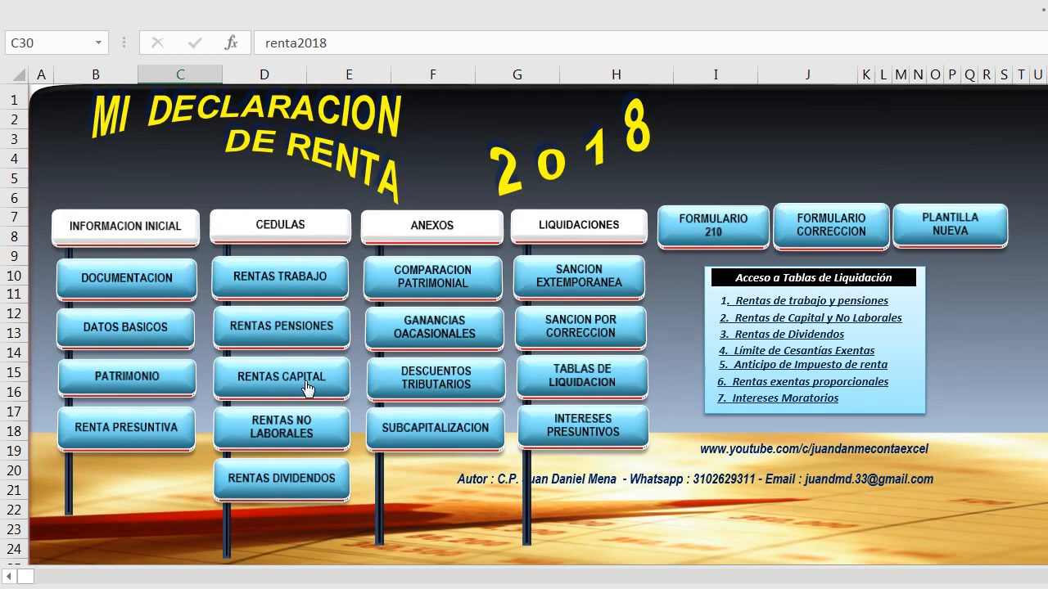
{"action": "left_click", "coordinate": [269, 288]}
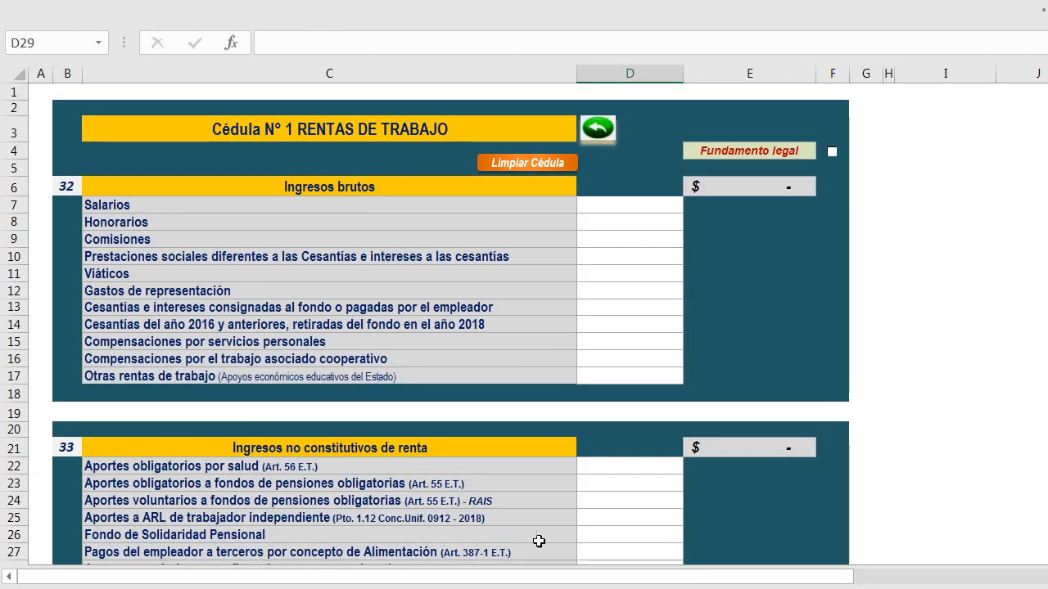
Try to enter 20000000 as Costos y gastos procedentes del trabajador independiente in cell D29.
{"action": "scroll", "coordinate": [538, 540], "scroll_direction": "down", "scroll_amount": 4}
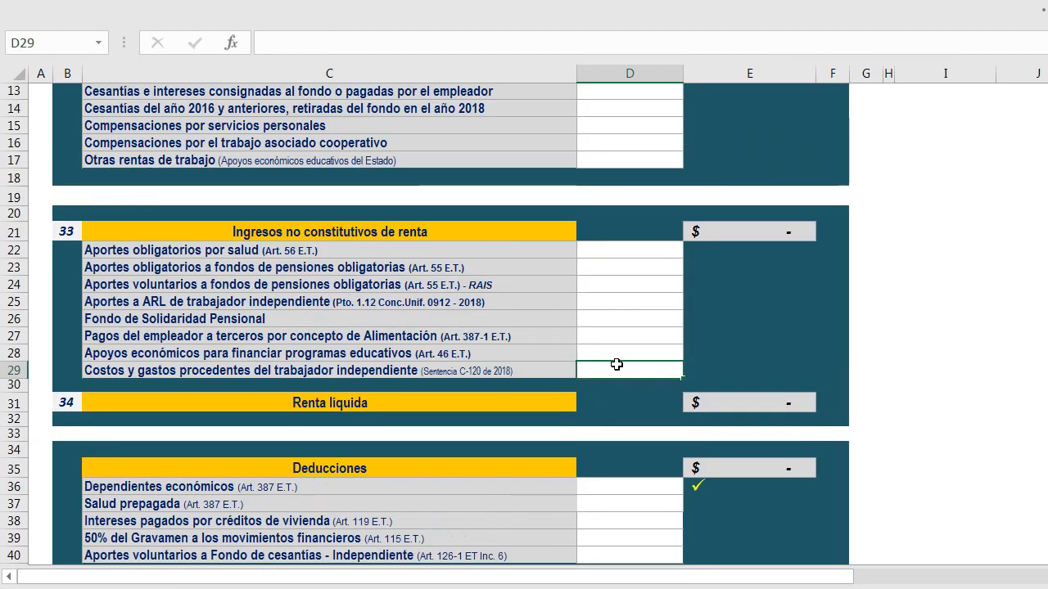
{"action": "type", "text": "20"}
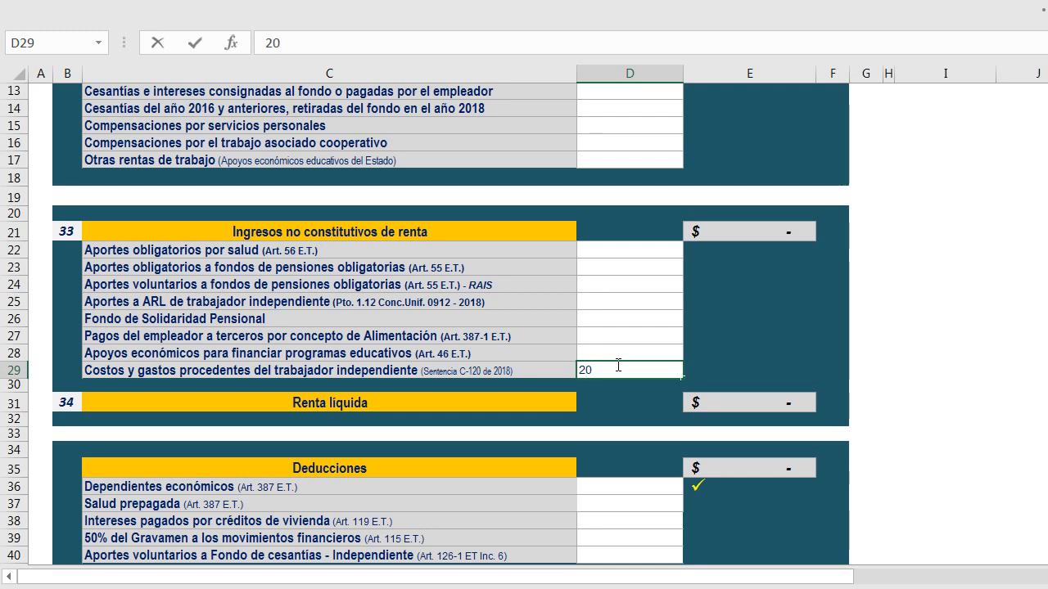
{"action": "type", "text": "000000"}
{"action": "key", "text": "Return"}
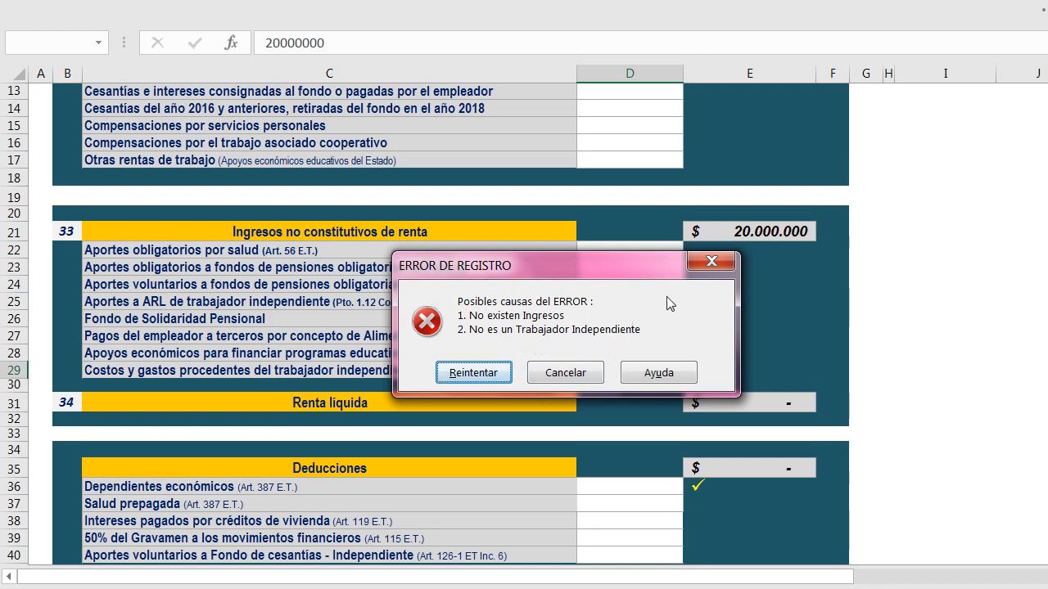
{"action": "left_click", "coordinate": [718, 261]}
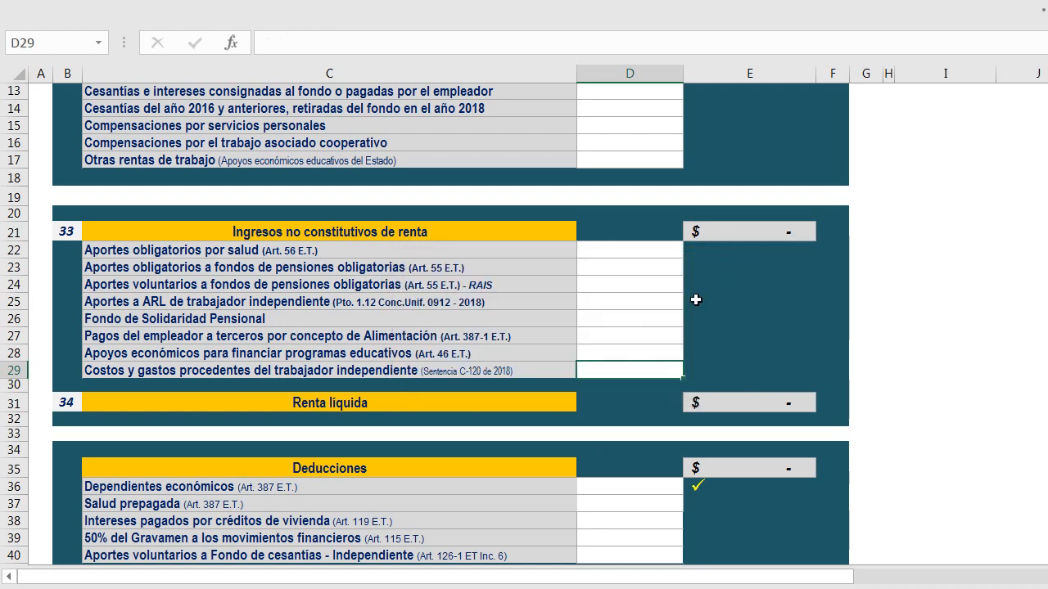
{"action": "left_click", "coordinate": [622, 353]}
Enter 454300 as Salarios under Ingresos brutos in cell D7.
{"action": "scroll", "coordinate": [615, 360], "scroll_direction": "up", "scroll_amount": 4}
{"action": "left_click", "coordinate": [618, 206]}
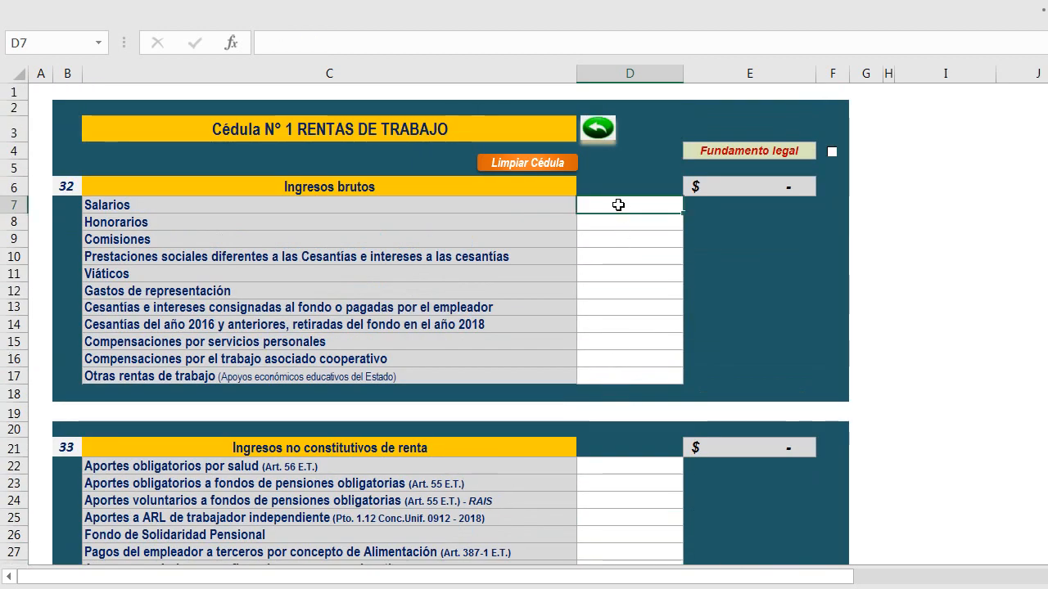
{"action": "type", "text": "454300"}
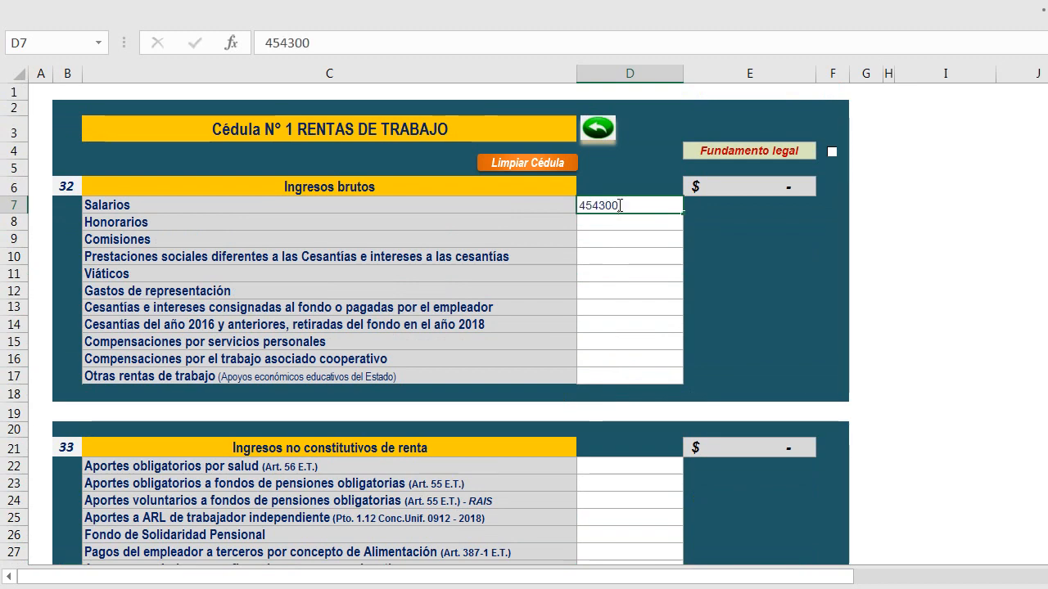
{"action": "key", "text": "Return"}
Try to enter 45600 as Costos y gastos procedentes del trabajador independiente in cell D29.
{"action": "scroll", "coordinate": [643, 379], "scroll_direction": "down", "scroll_amount": 4}
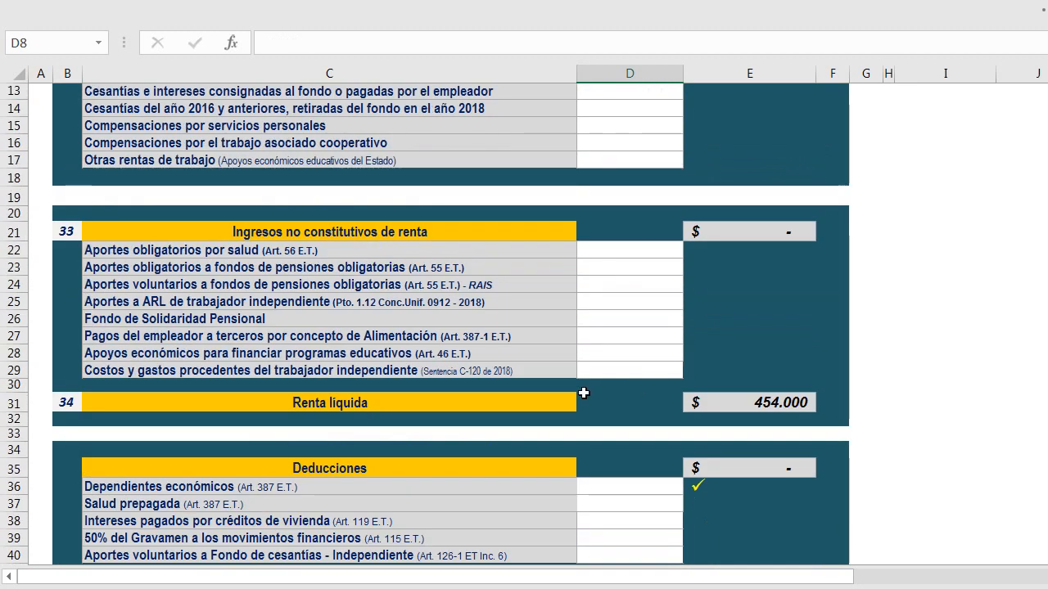
{"action": "left_click", "coordinate": [612, 369]}
{"action": "type", "text": "45600"}
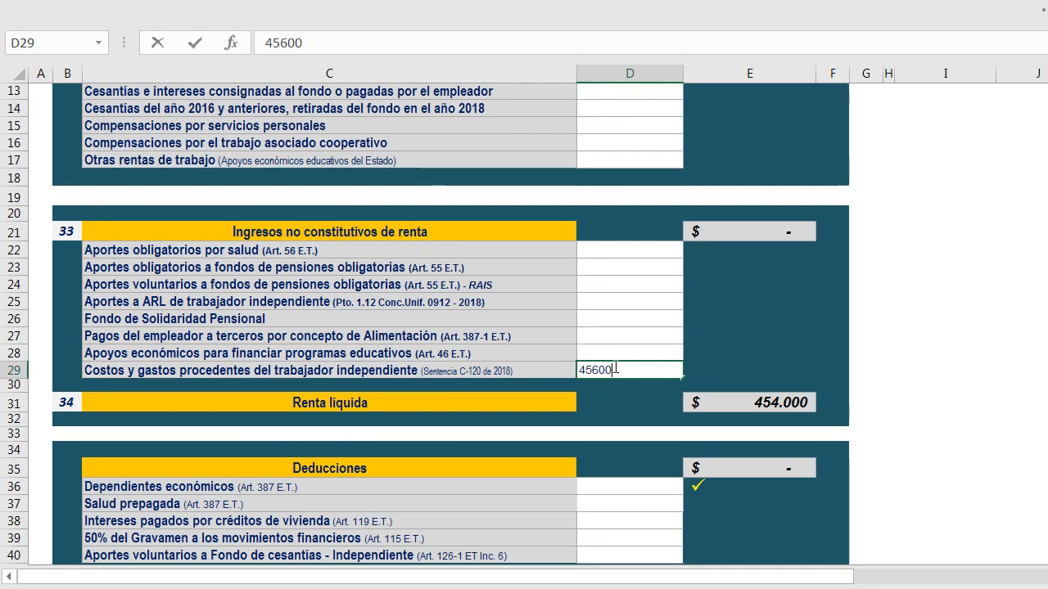
{"action": "key", "text": "Return"}
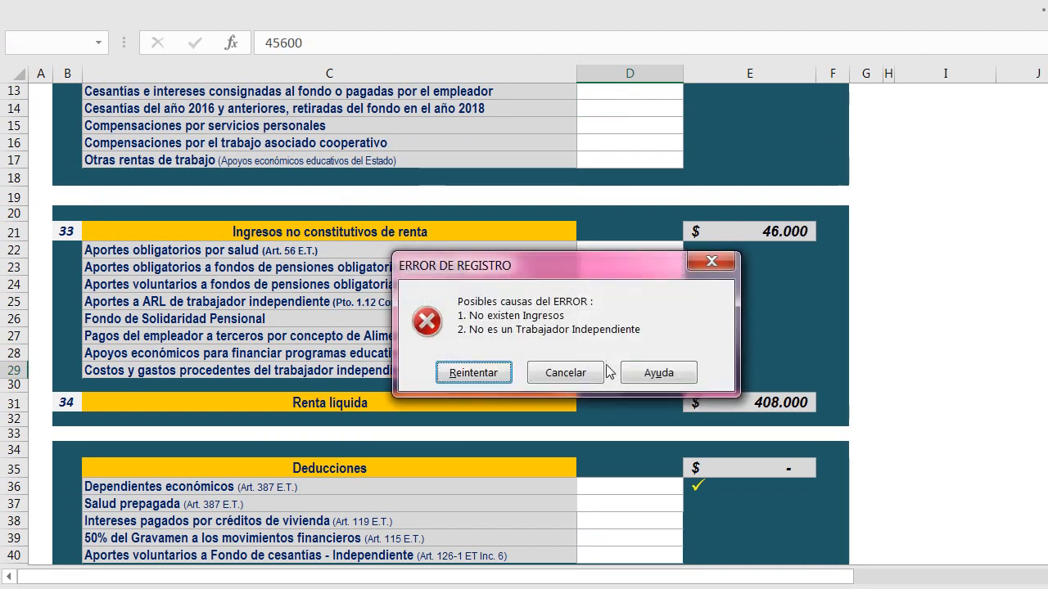
{"action": "left_click", "coordinate": [706, 264]}
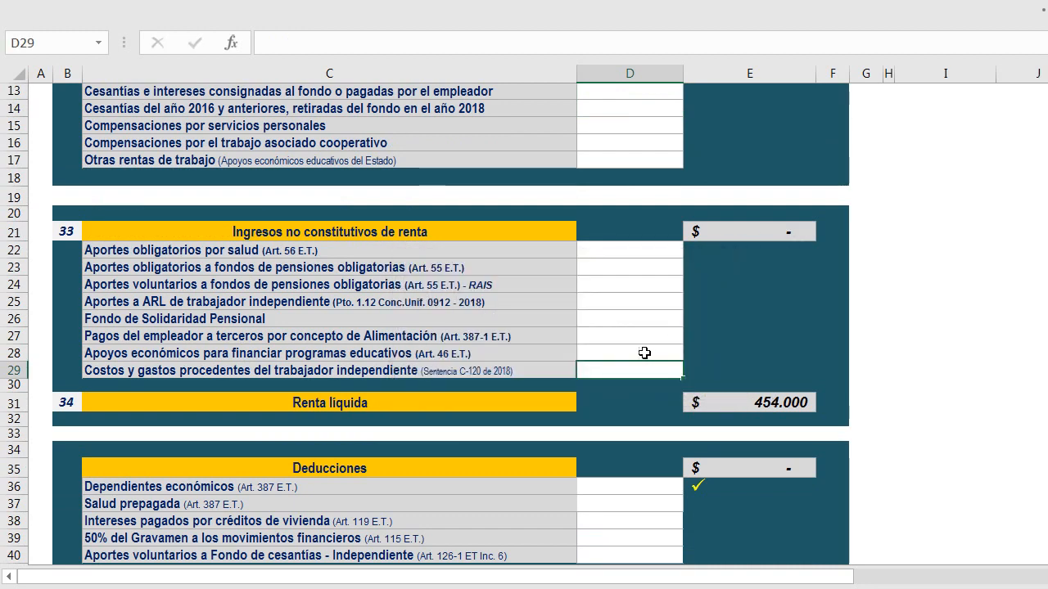
{"action": "left_click", "coordinate": [643, 353]}
{"action": "left_click", "coordinate": [634, 372]}
Mark the taxpayer as Trabajador Independiente in Datos Básicos and return to the Rentas de Trabajo schedule.
{"action": "scroll", "coordinate": [605, 370], "scroll_direction": "up", "scroll_amount": 4}
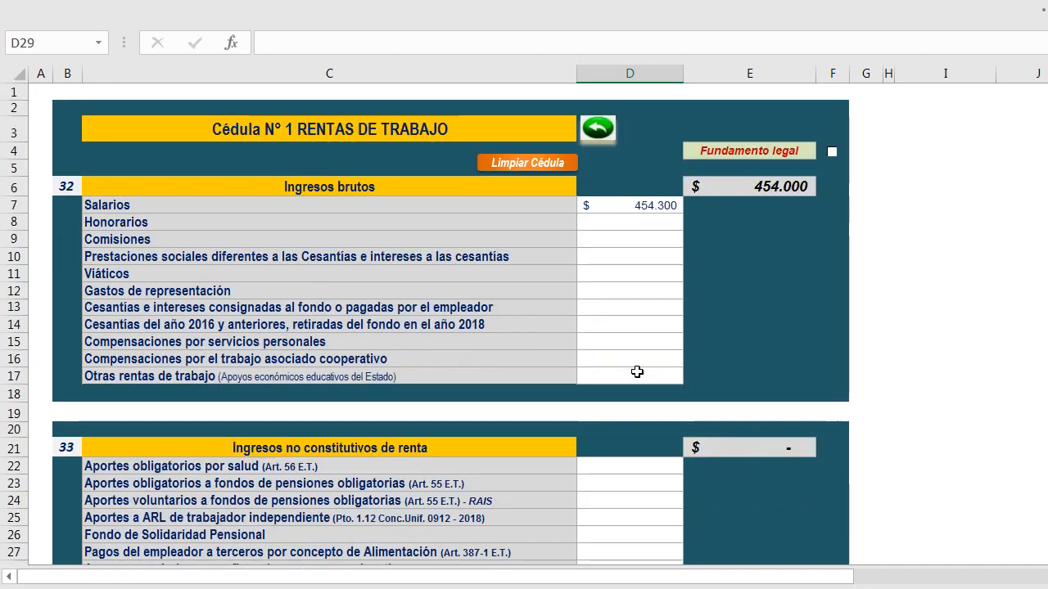
{"action": "left_click", "coordinate": [597, 126]}
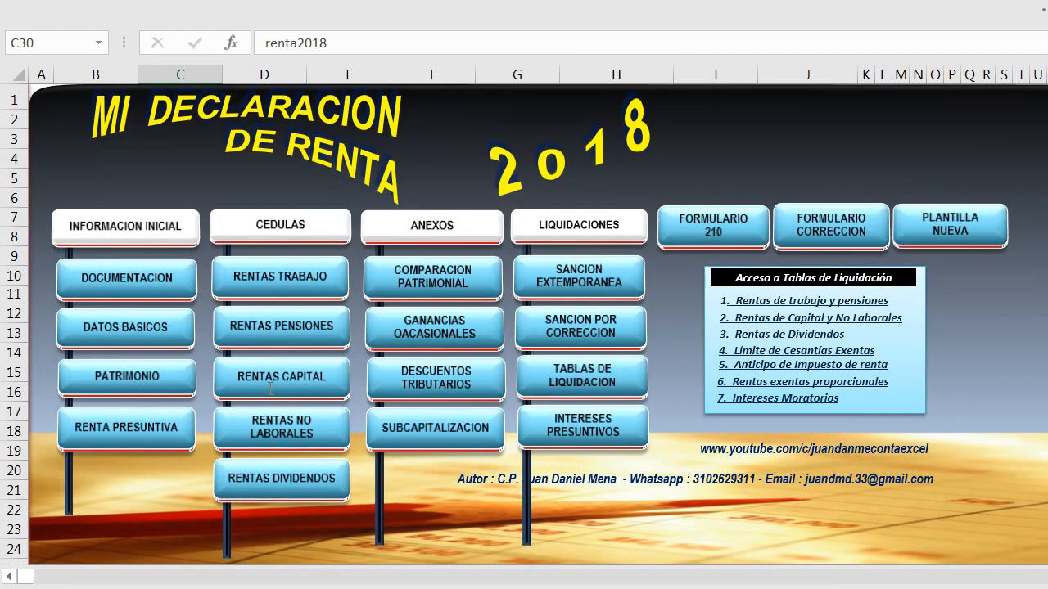
{"action": "left_click", "coordinate": [154, 333]}
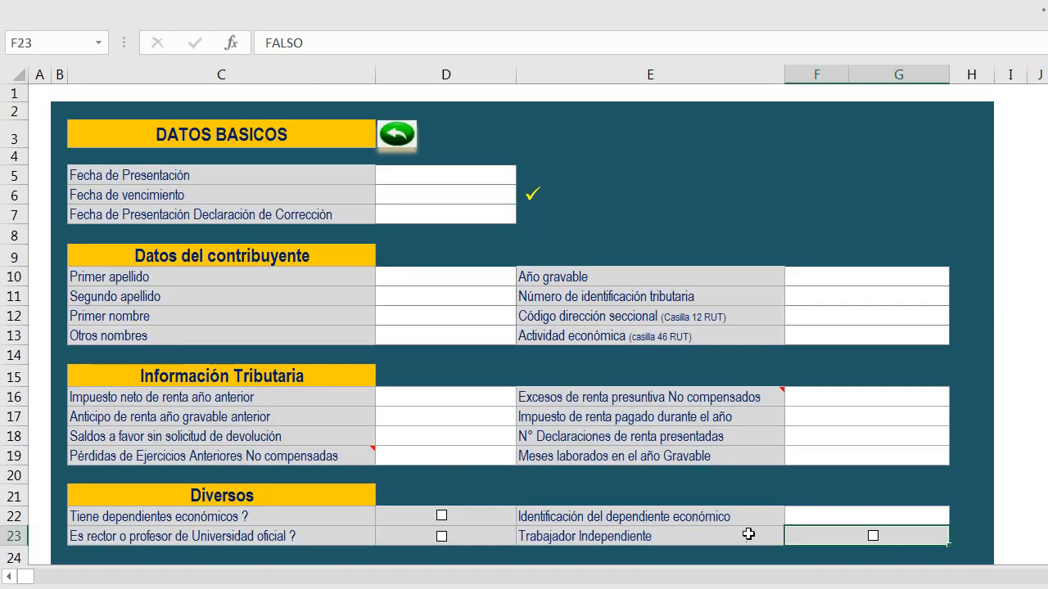
{"action": "left_click", "coordinate": [871, 536]}
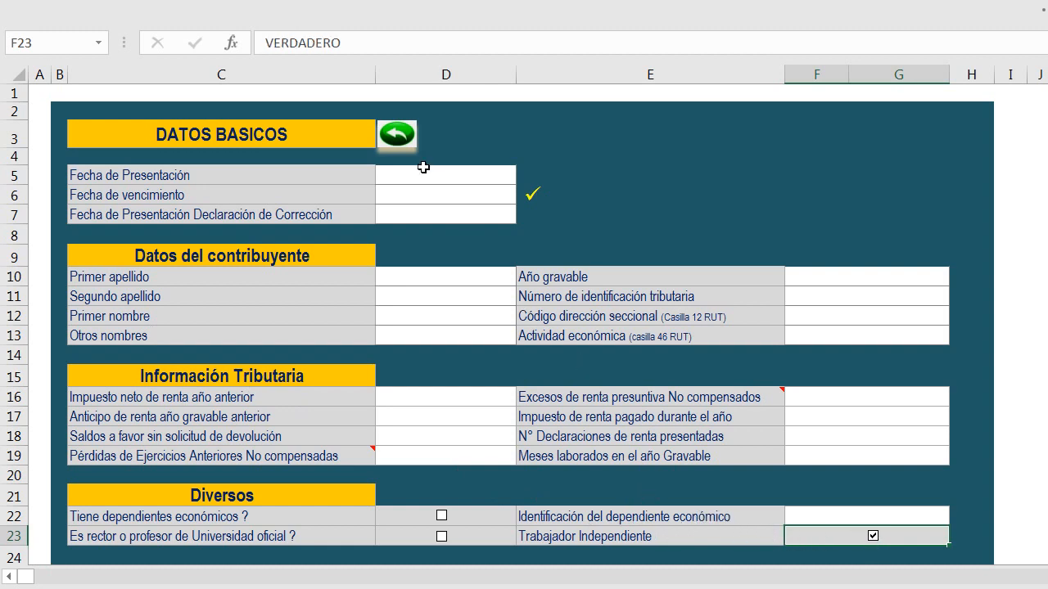
{"action": "left_click", "coordinate": [398, 138]}
{"action": "left_click", "coordinate": [288, 278]}
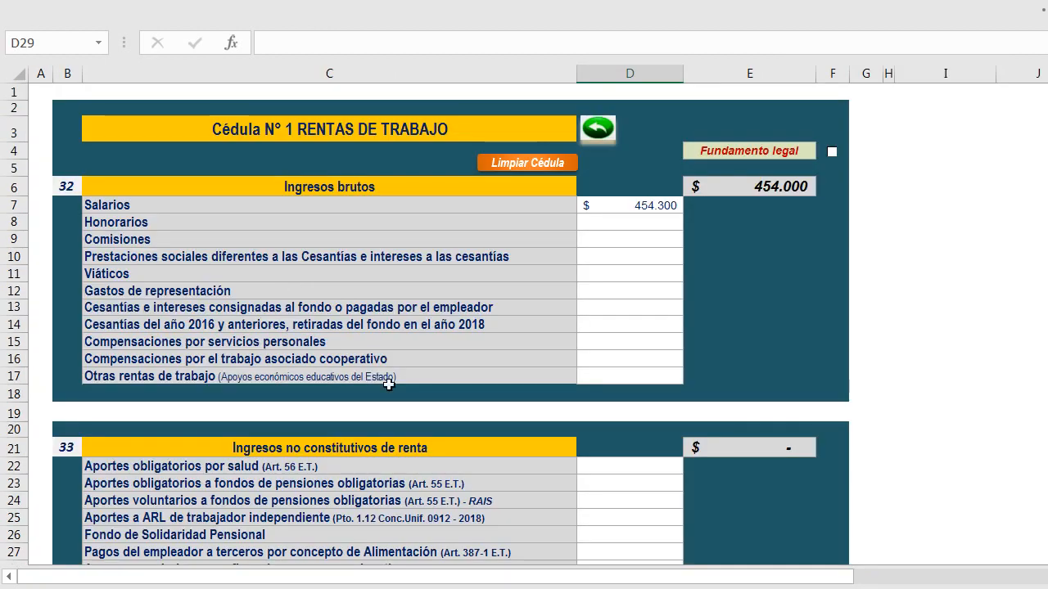
Enter 450000 as Costos y gastos procedentes del trabajador independiente in cell D29.
{"action": "scroll", "coordinate": [602, 448], "scroll_direction": "down", "scroll_amount": 1}
{"action": "scroll", "coordinate": [601, 448], "scroll_direction": "down", "scroll_amount": 2}
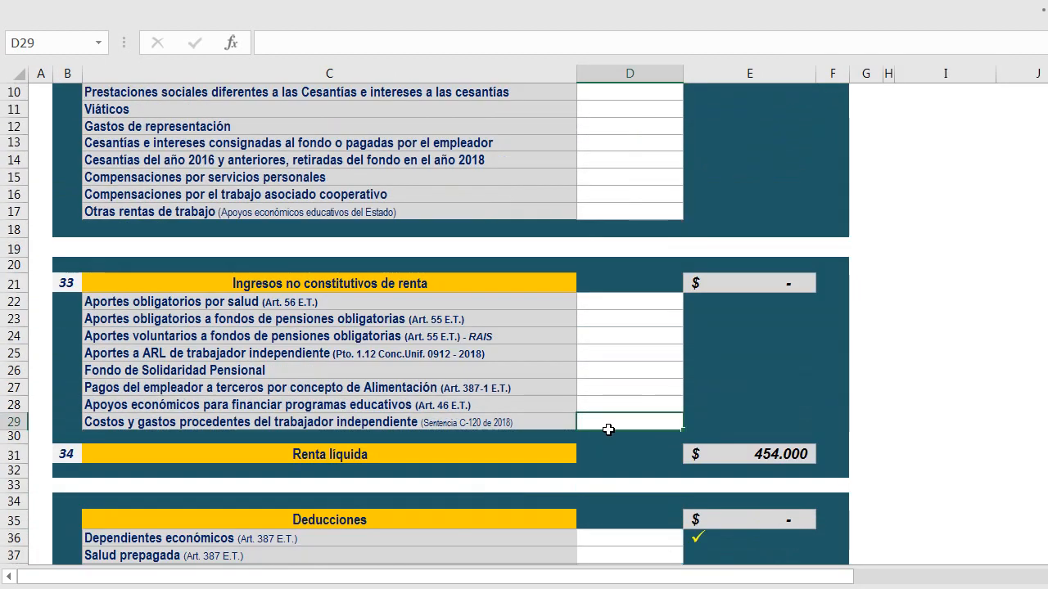
{"action": "type", "text": "450000"}
{"action": "key", "text": "Return"}
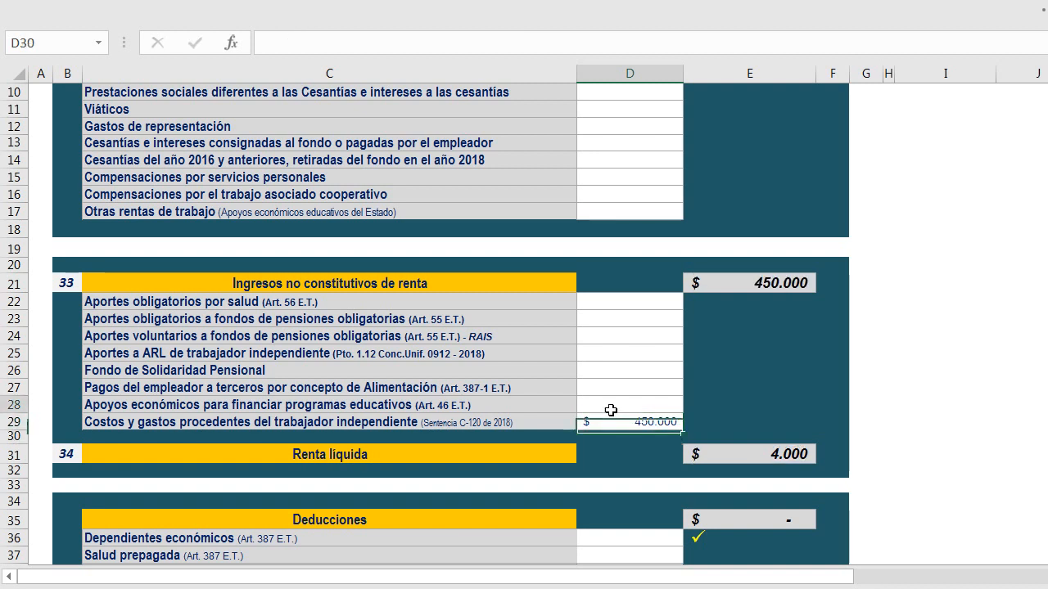
{"action": "left_click", "coordinate": [613, 409]}
{"action": "left_click", "coordinate": [618, 422]}
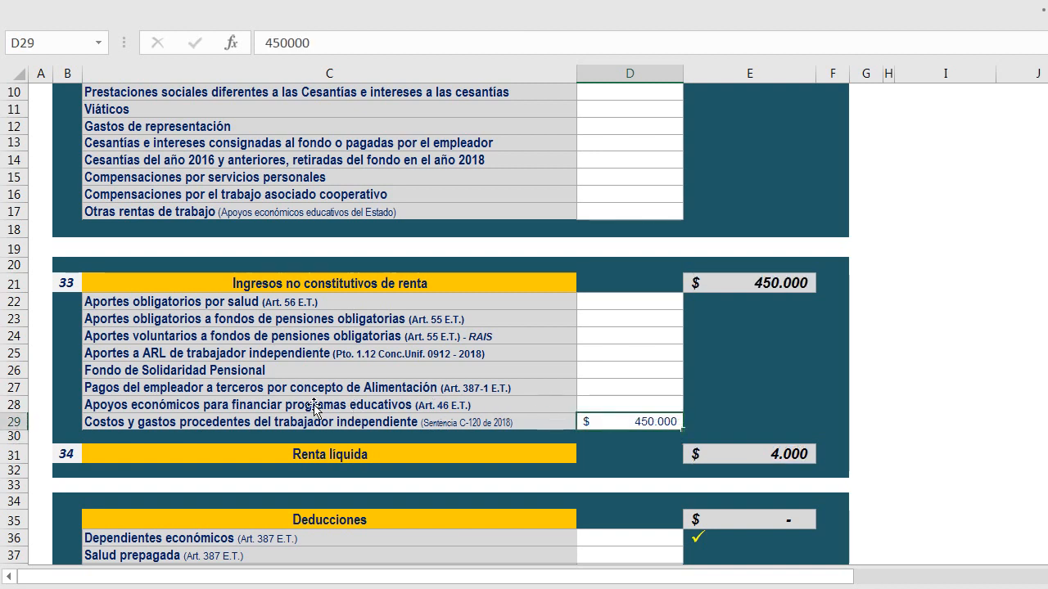
Examine the independent-worker costs row under Ingresos no constitutivos de renta against the Ingresos brutos and Renta líquida sections.
{"action": "left_click", "coordinate": [255, 406]}
{"action": "left_click", "coordinate": [280, 422]}
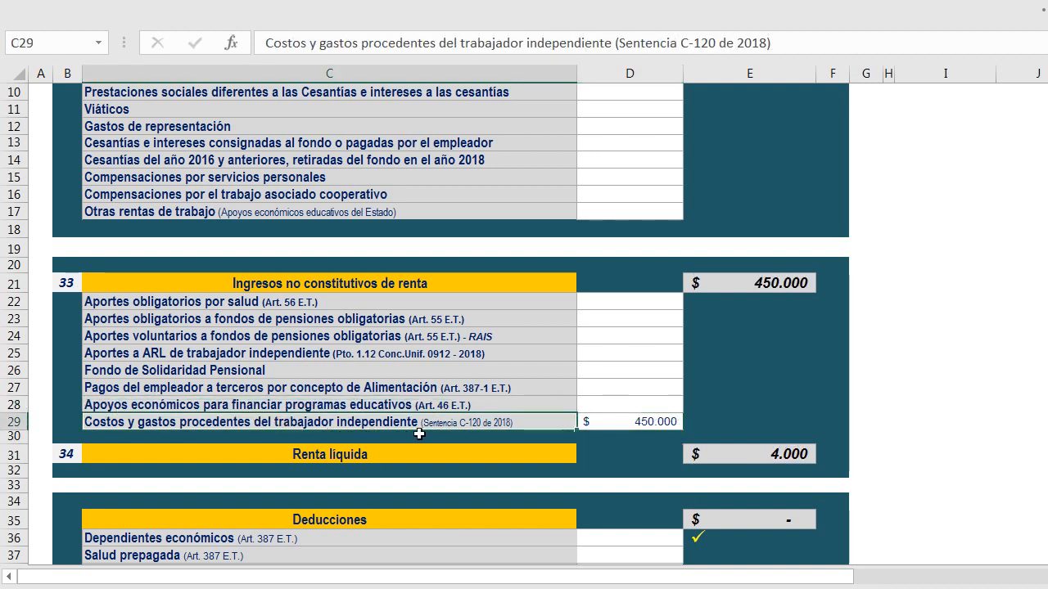
{"action": "left_click", "coordinate": [631, 420]}
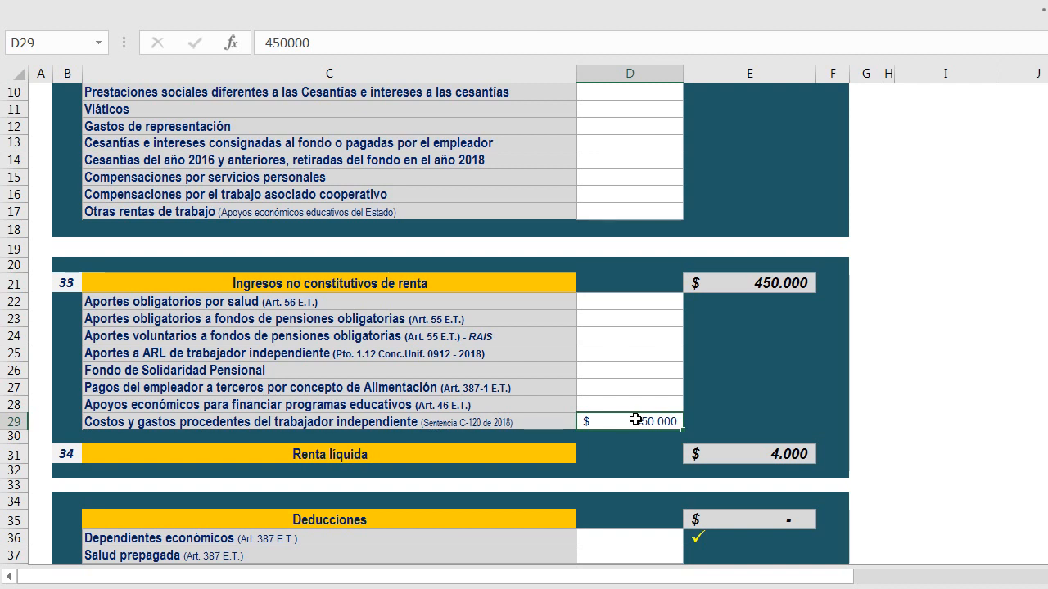
{"action": "left_click", "coordinate": [623, 406]}
{"action": "scroll", "coordinate": [630, 393], "scroll_direction": "up", "scroll_amount": 4}
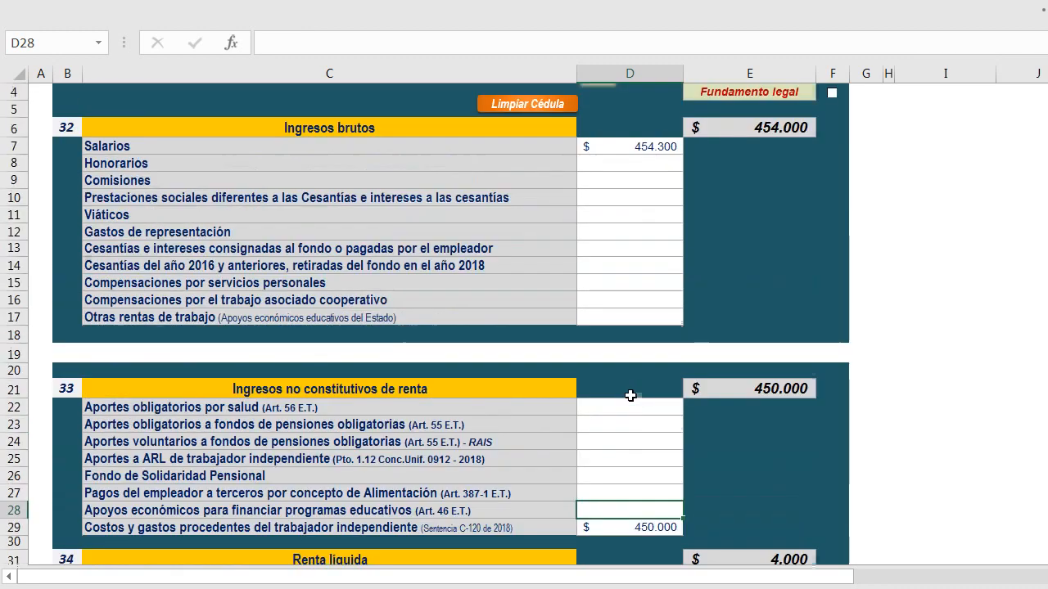
{"action": "left_click", "coordinate": [619, 241]}
{"action": "scroll", "coordinate": [619, 241], "scroll_direction": "down", "scroll_amount": 4}
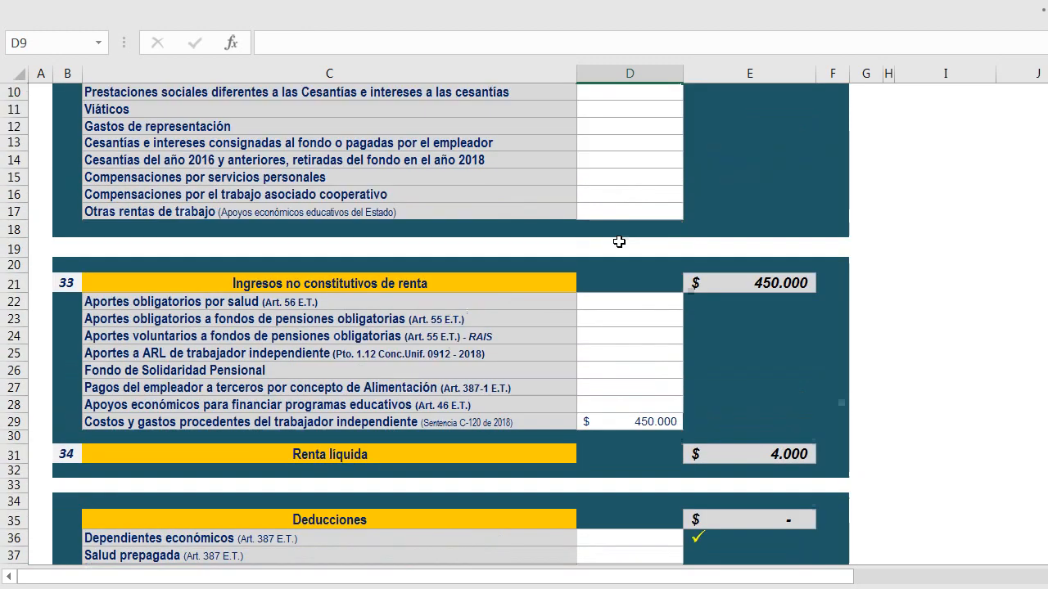
{"action": "left_click", "coordinate": [622, 358]}
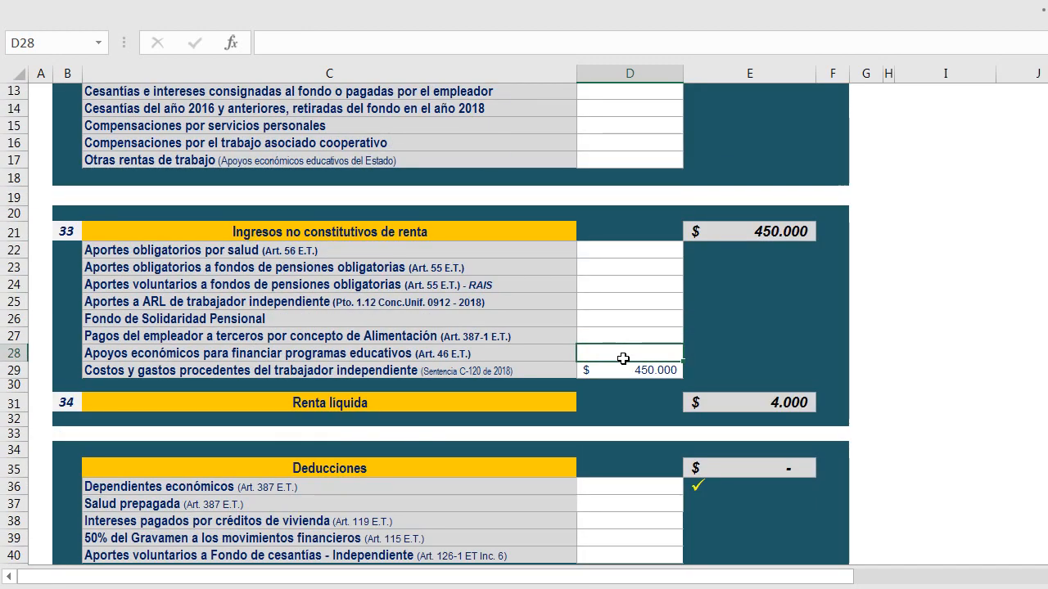
{"action": "scroll", "coordinate": [623, 359], "scroll_direction": "up", "scroll_amount": 4}
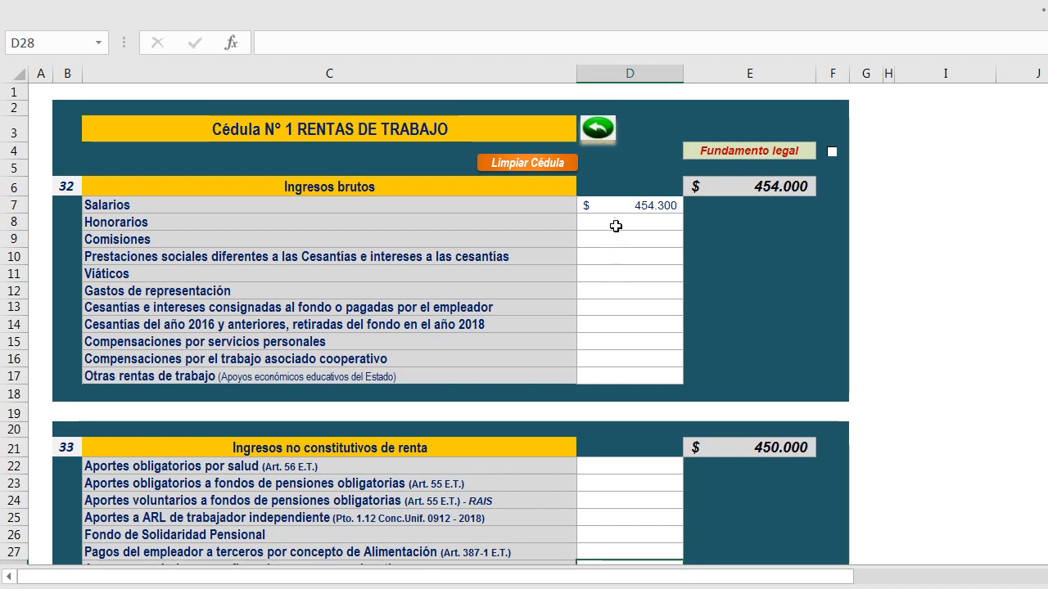
View the Ingresos brutos section of the Rentas No Laborales schedule and return to Rentas de Trabajo.
{"action": "left_click", "coordinate": [597, 127]}
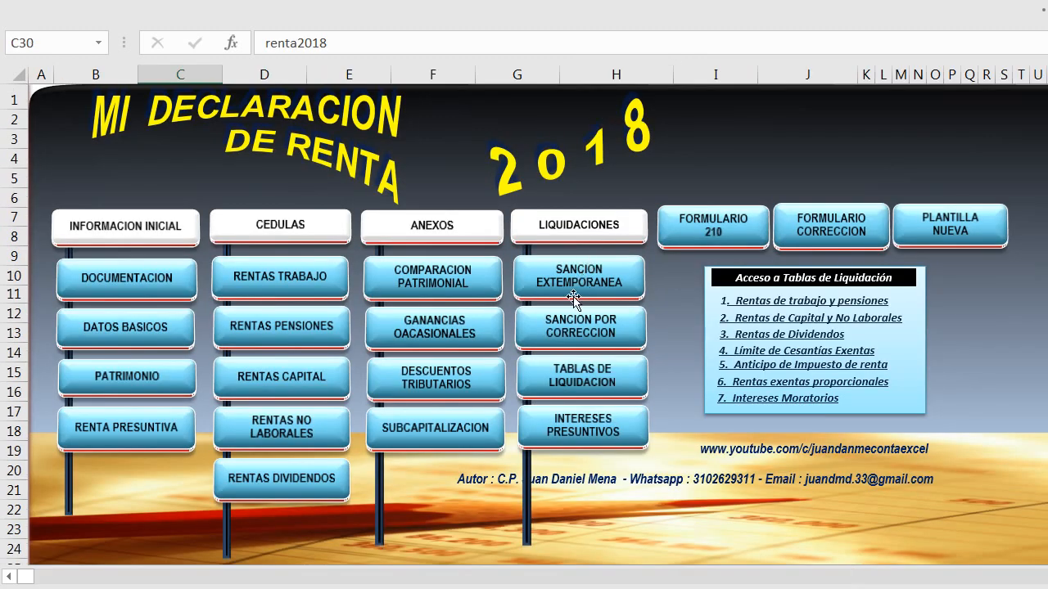
{"action": "left_click", "coordinate": [288, 432]}
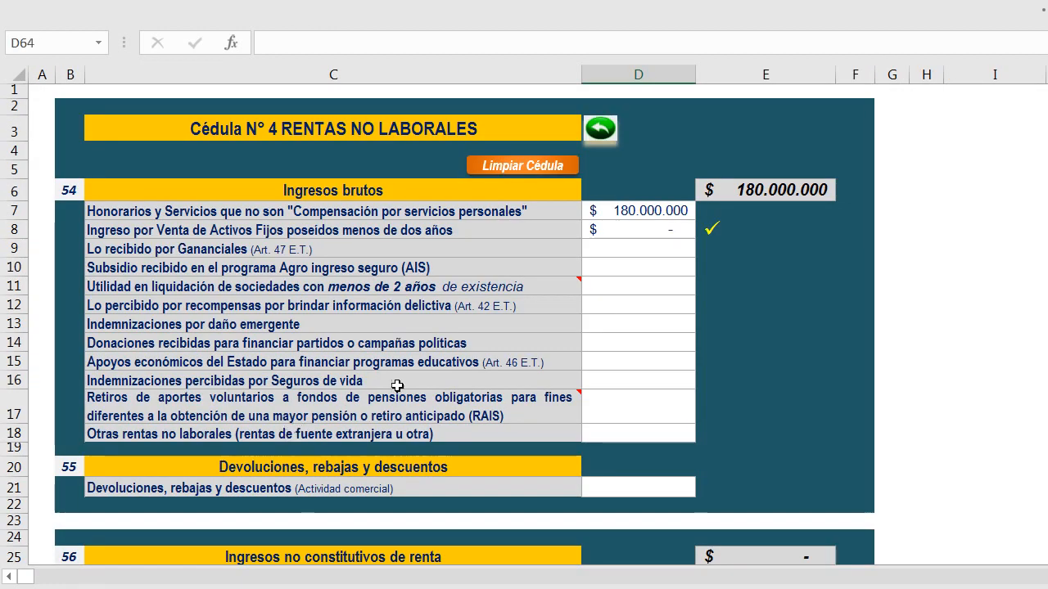
{"action": "left_click", "coordinate": [662, 326]}
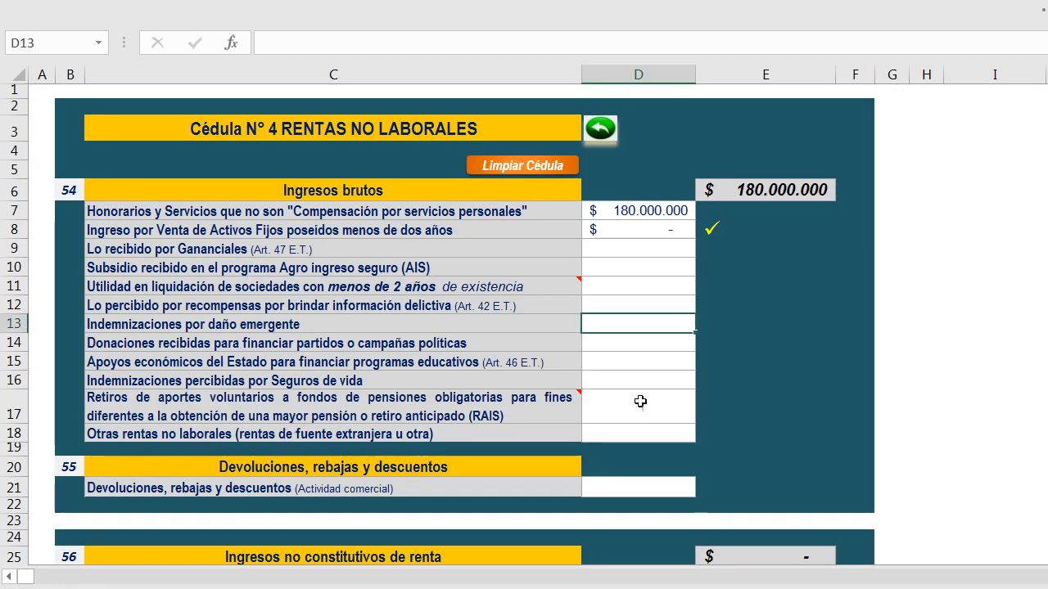
{"action": "left_click", "coordinate": [600, 131]}
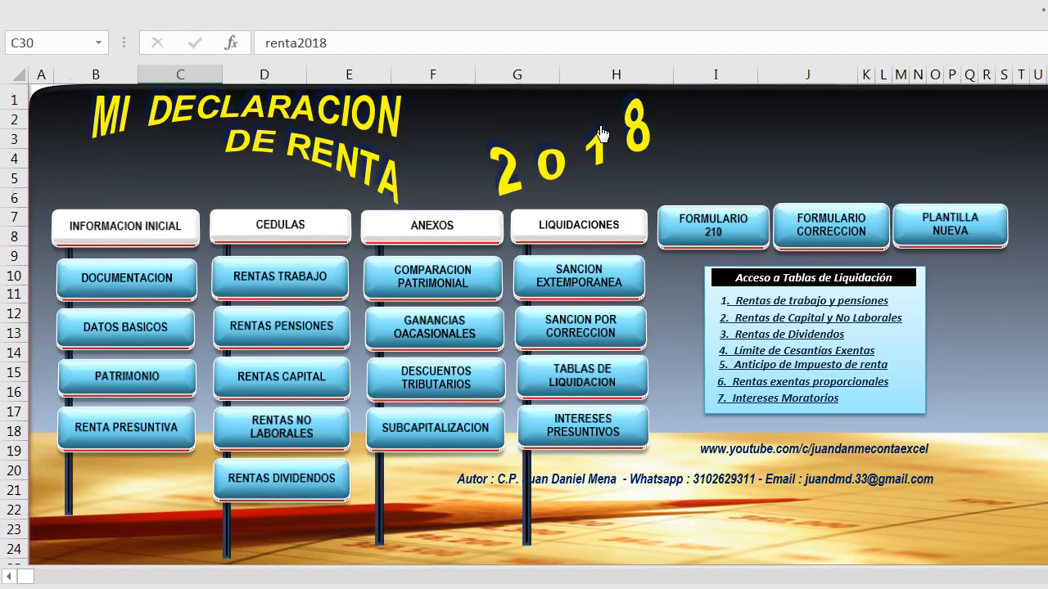
{"action": "left_click", "coordinate": [300, 283]}
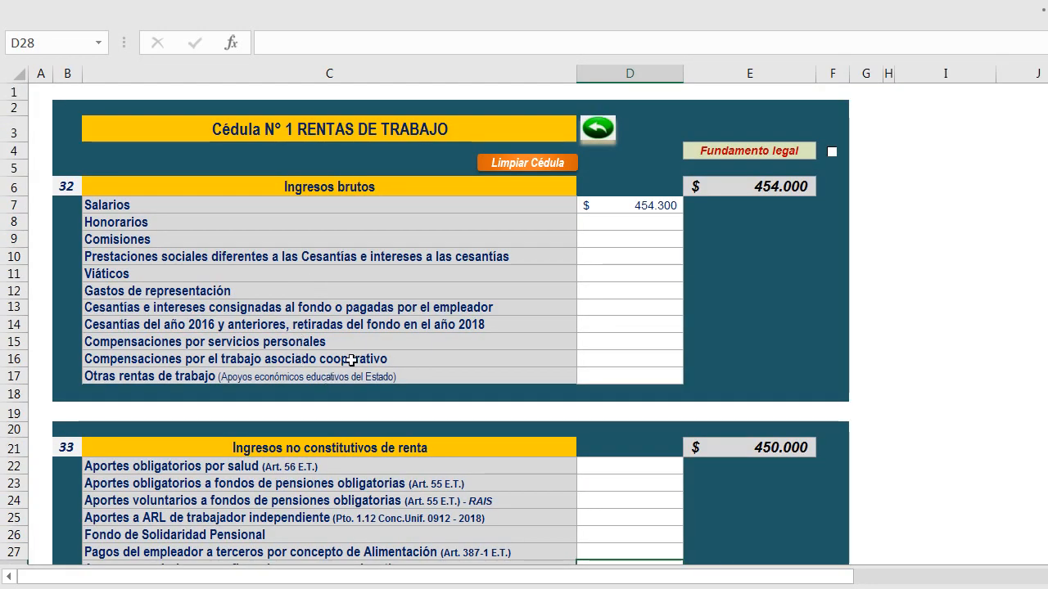
Examine the income concepts and their entry cells D7 to D17 under Ingresos brutos.
{"action": "left_click", "coordinate": [352, 359]}
{"action": "left_click", "coordinate": [332, 324]}
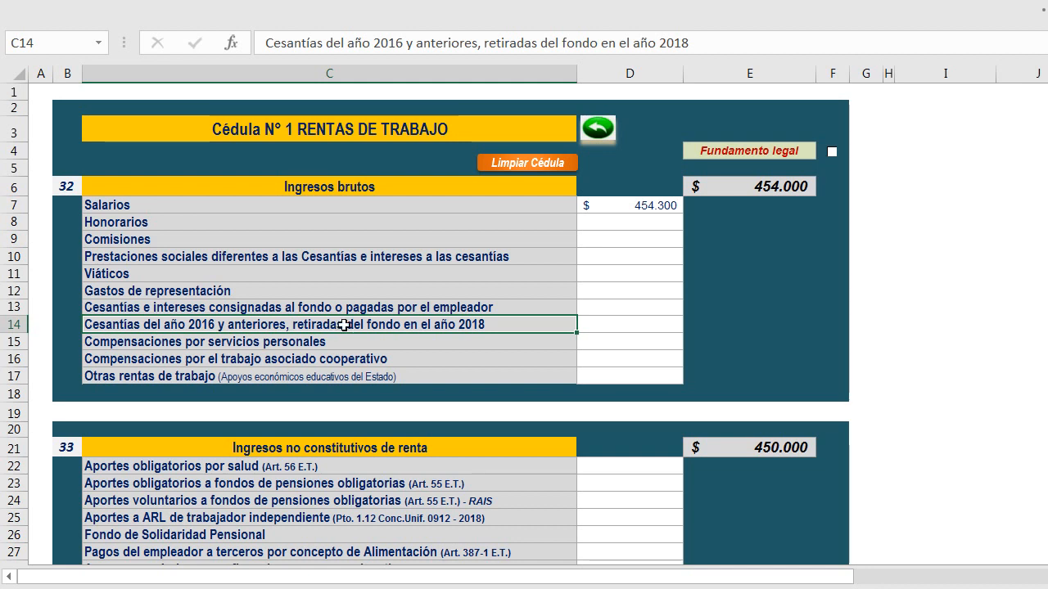
{"action": "left_click", "coordinate": [615, 221]}
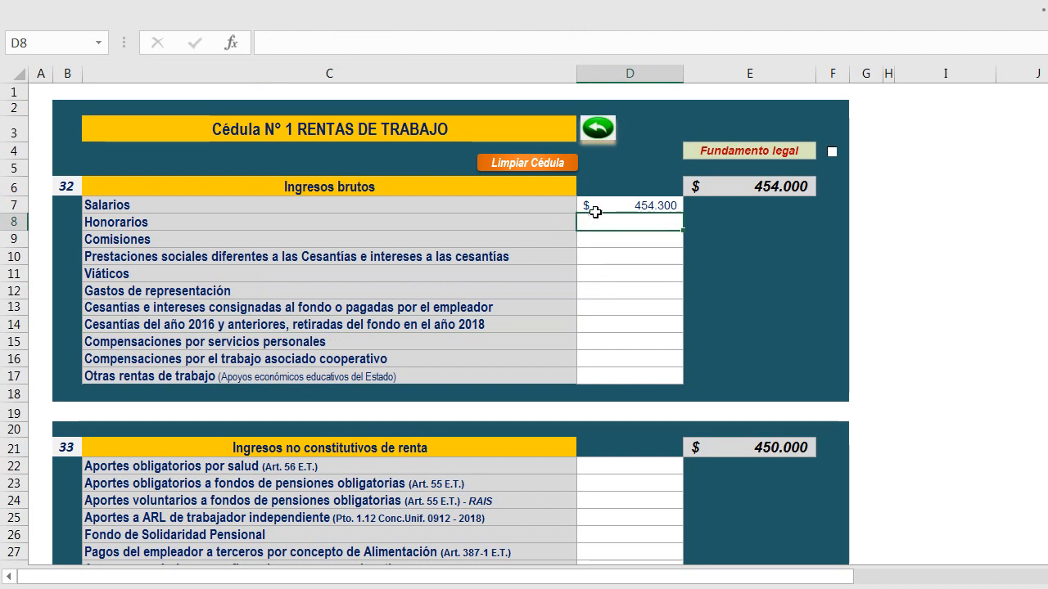
{"action": "left_click_drag", "start_coordinate": [595, 211], "coordinate": [597, 371]}
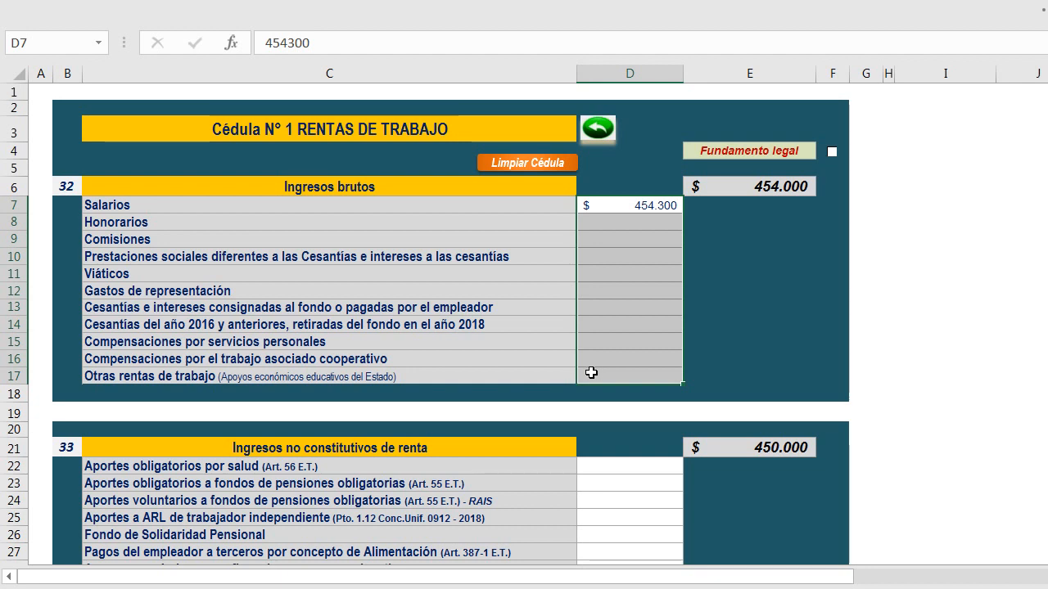
{"action": "left_click", "coordinate": [602, 226]}
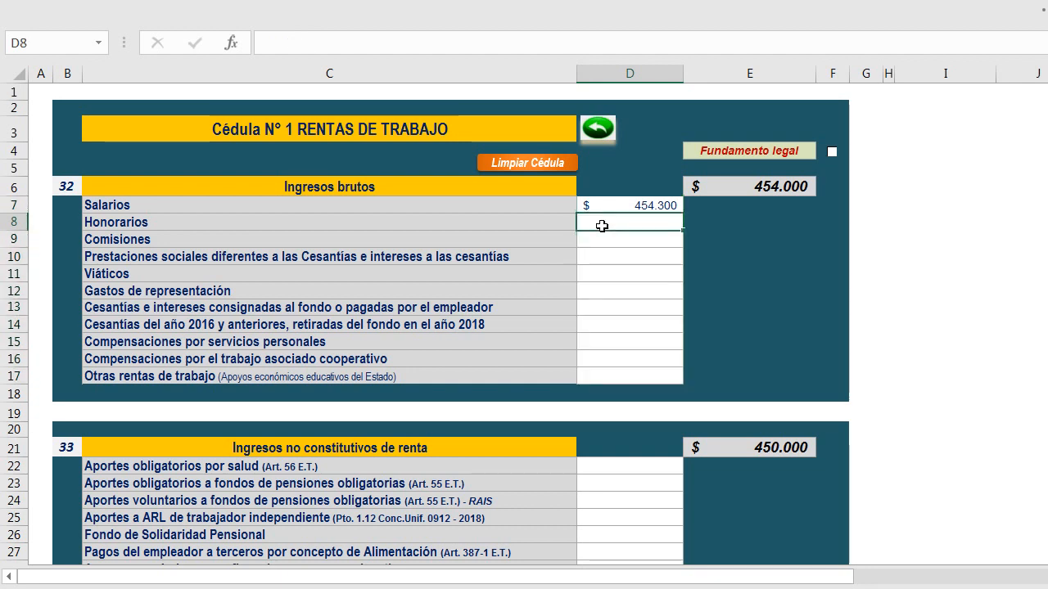
{"action": "left_click", "coordinate": [603, 290]}
{"action": "left_click", "coordinate": [603, 325]}
{"action": "left_click", "coordinate": [603, 347]}
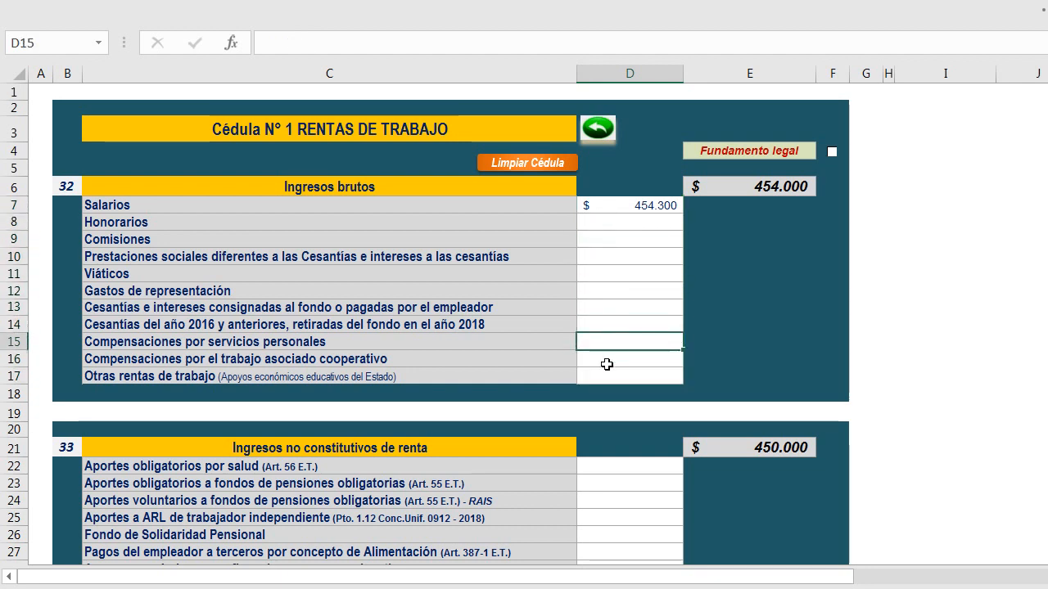
{"action": "left_click", "coordinate": [604, 360]}
Examine the Prestaciones sociales, Viáticos and both Cesantías rows under Ingresos brutos, along with the Compensaciones entry cell D16.
{"action": "left_click", "coordinate": [161, 262]}
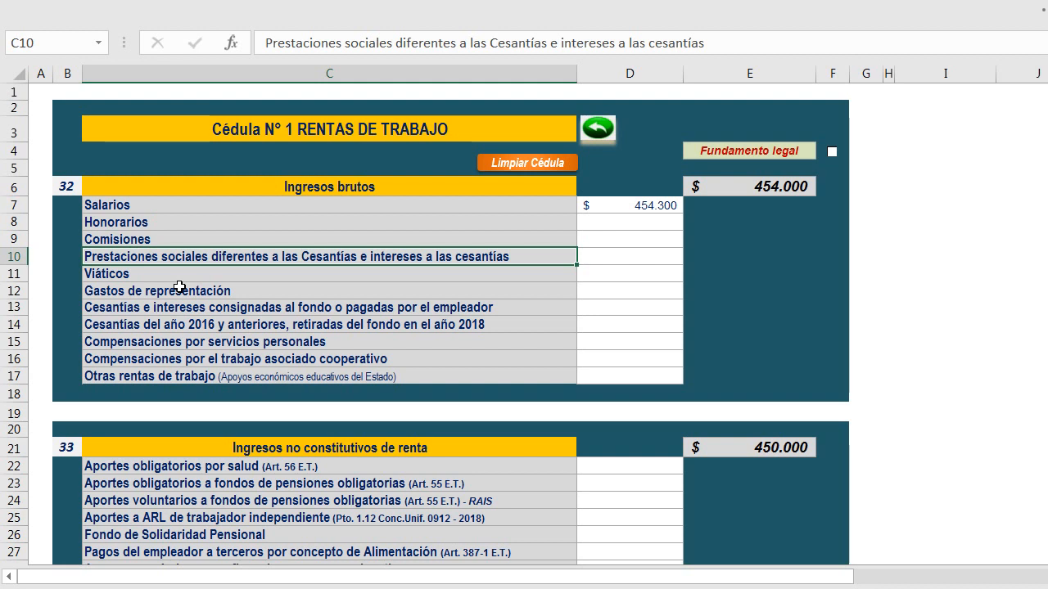
{"action": "left_click", "coordinate": [616, 256]}
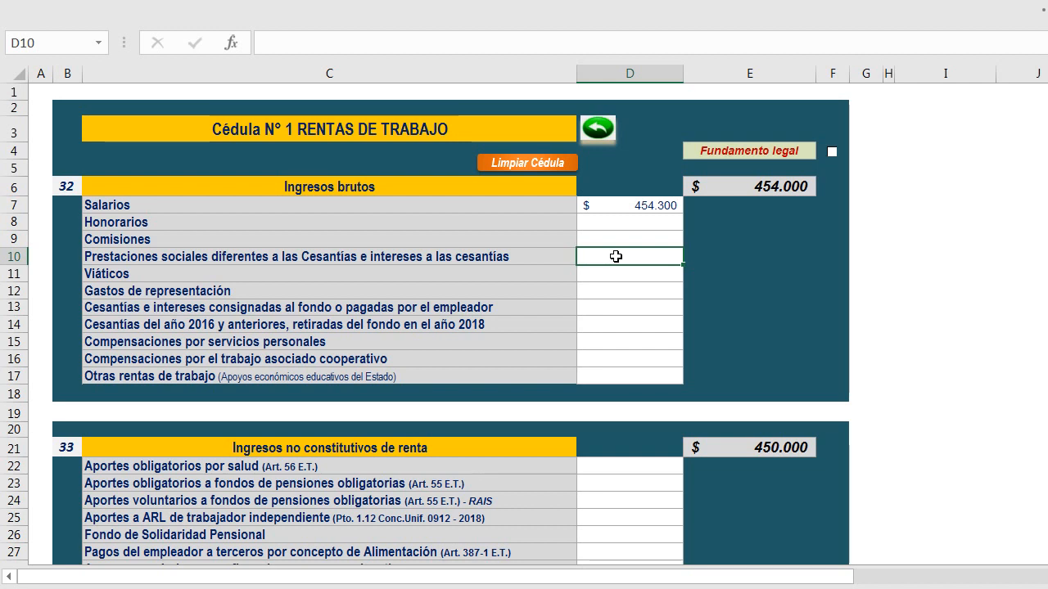
{"action": "left_click", "coordinate": [611, 274]}
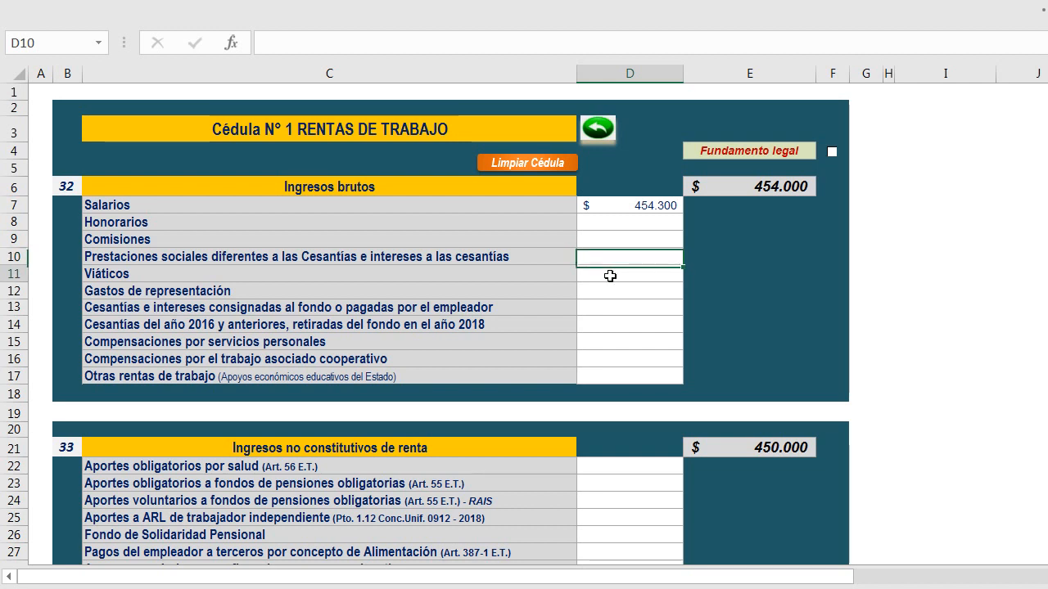
{"action": "left_click", "coordinate": [206, 310]}
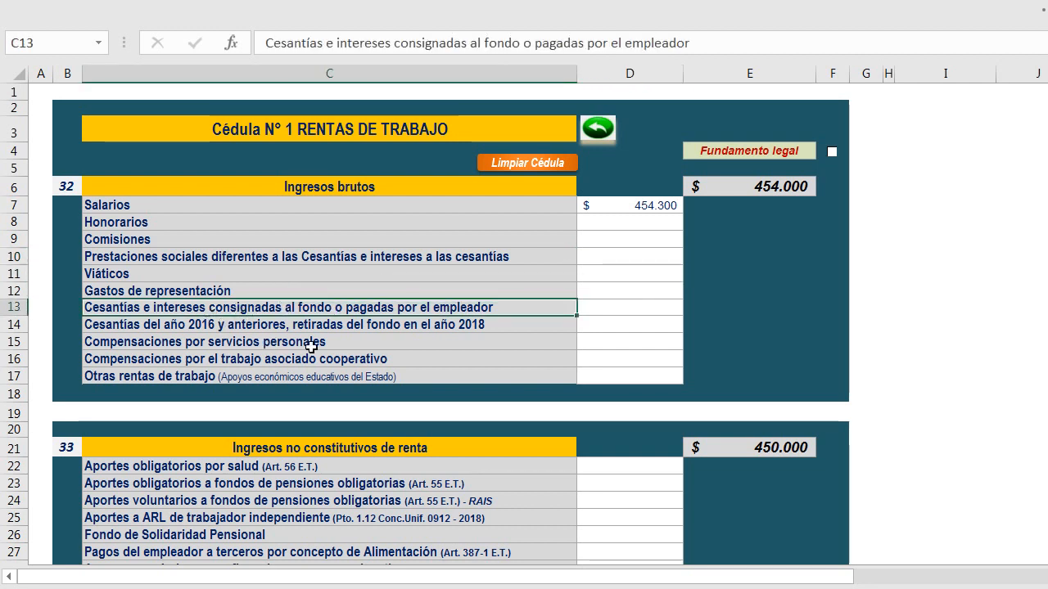
{"action": "left_click", "coordinate": [606, 308]}
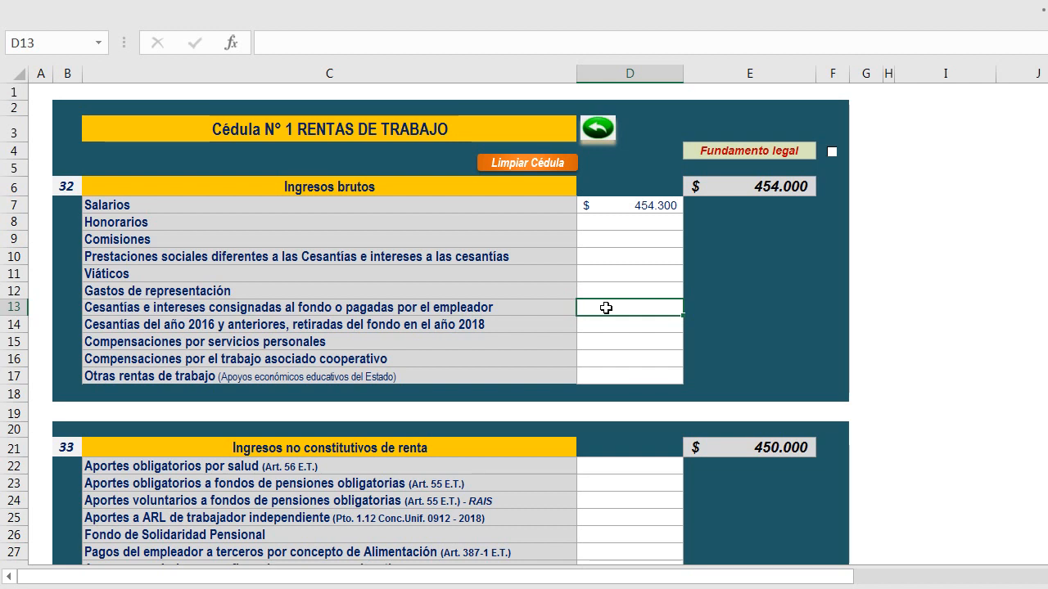
{"action": "left_click", "coordinate": [543, 323]}
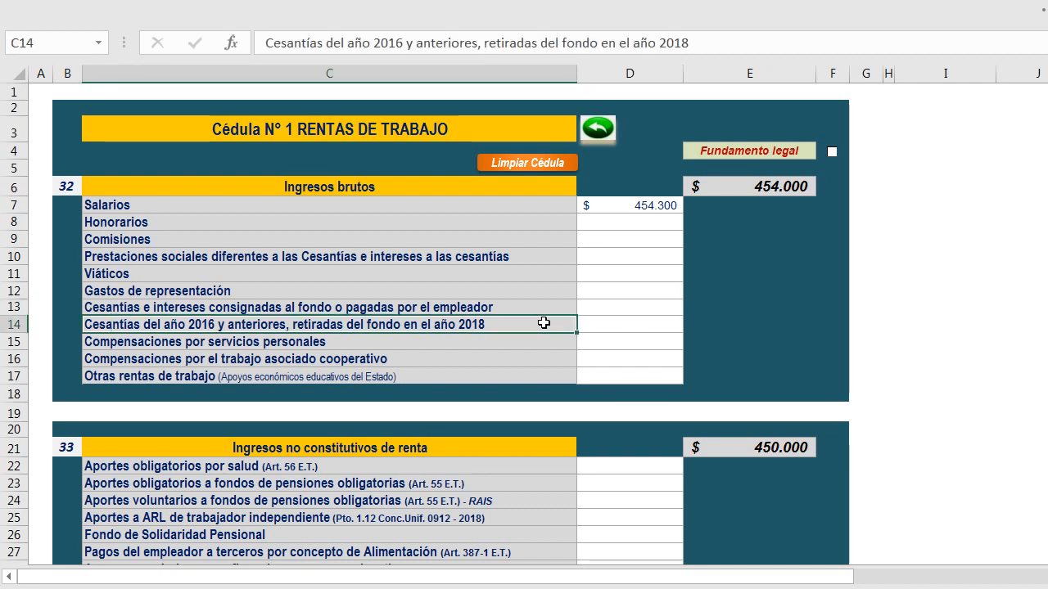
{"action": "left_click", "coordinate": [606, 357]}
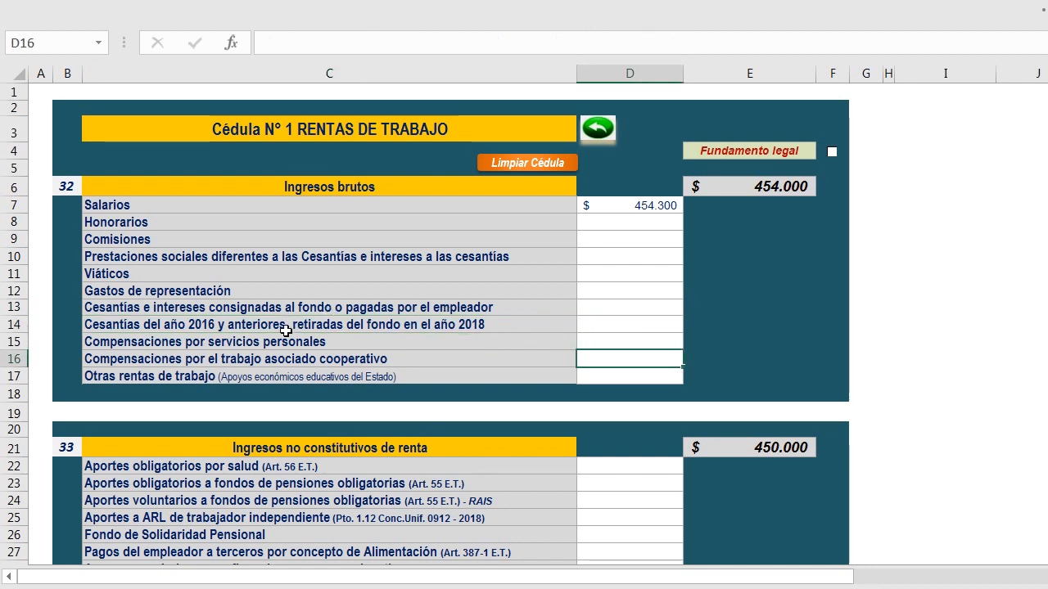
Examine the Salarios row and its entry cell D7 under Ingresos brutos.
{"action": "left_click", "coordinate": [264, 206]}
{"action": "left_click", "coordinate": [636, 205]}
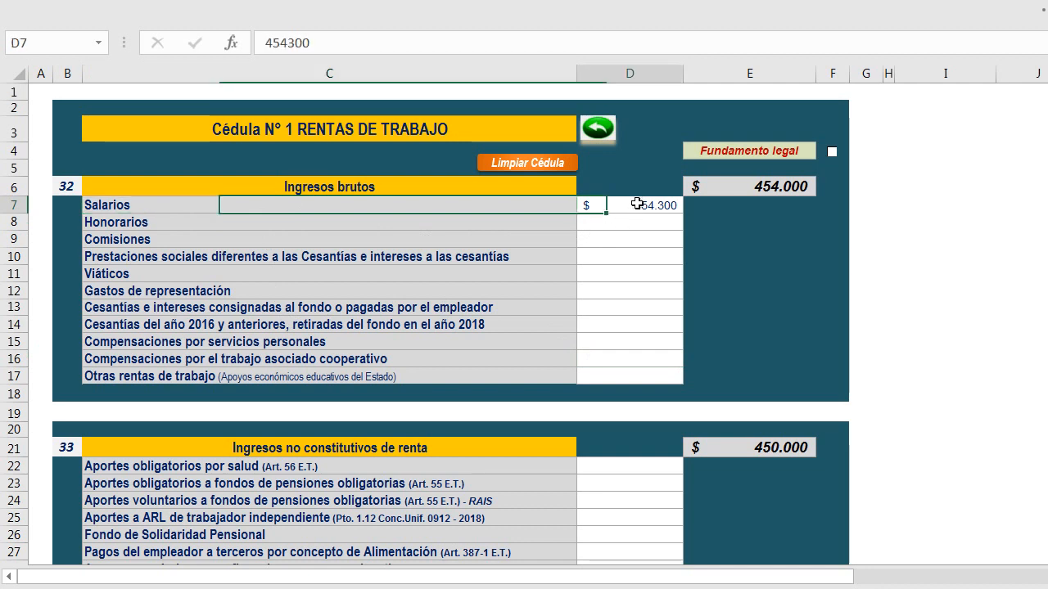
{"action": "left_click", "coordinate": [645, 229]}
{"action": "left_click", "coordinate": [640, 205]}
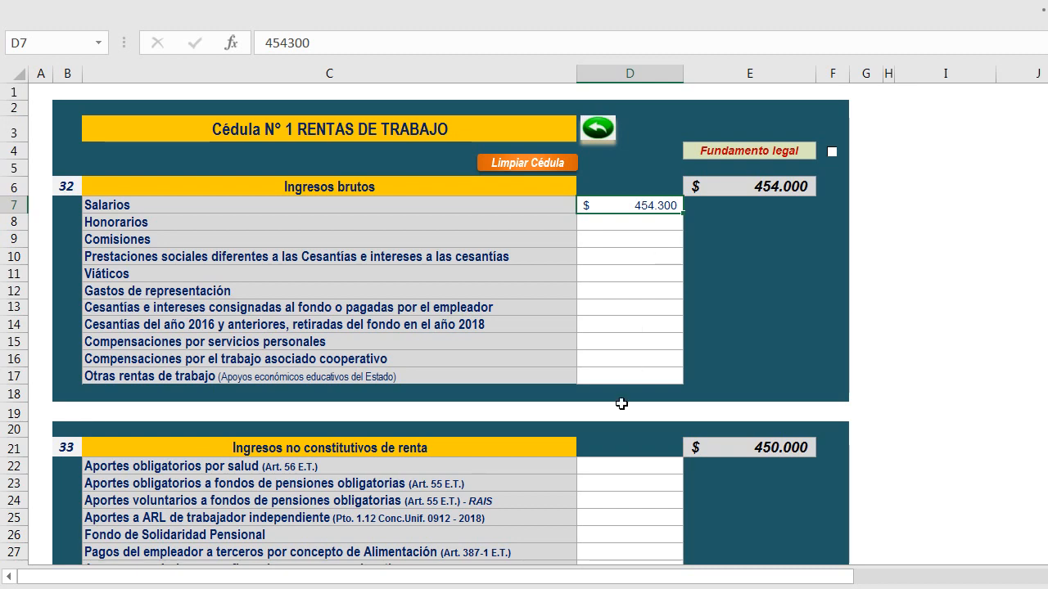
Examine the mandatory pension and independent-worker ARL contribution rows under Ingresos no constitutivos de renta, including entry cell D25.
{"action": "scroll", "coordinate": [587, 486], "scroll_direction": "down", "scroll_amount": 1}
{"action": "scroll", "coordinate": [587, 486], "scroll_direction": "down", "scroll_amount": 3}
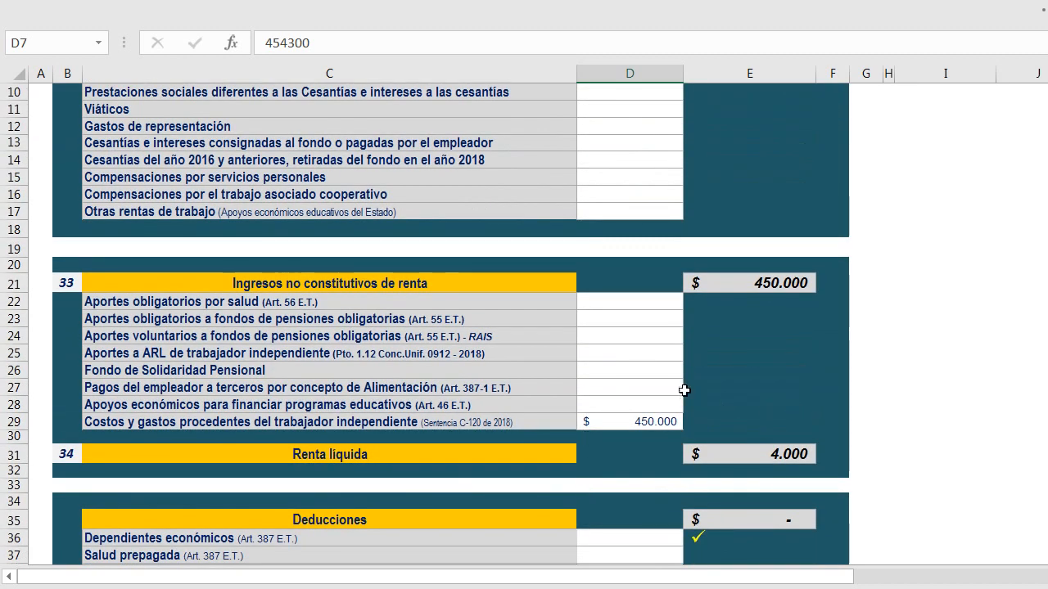
{"action": "left_click", "coordinate": [443, 317]}
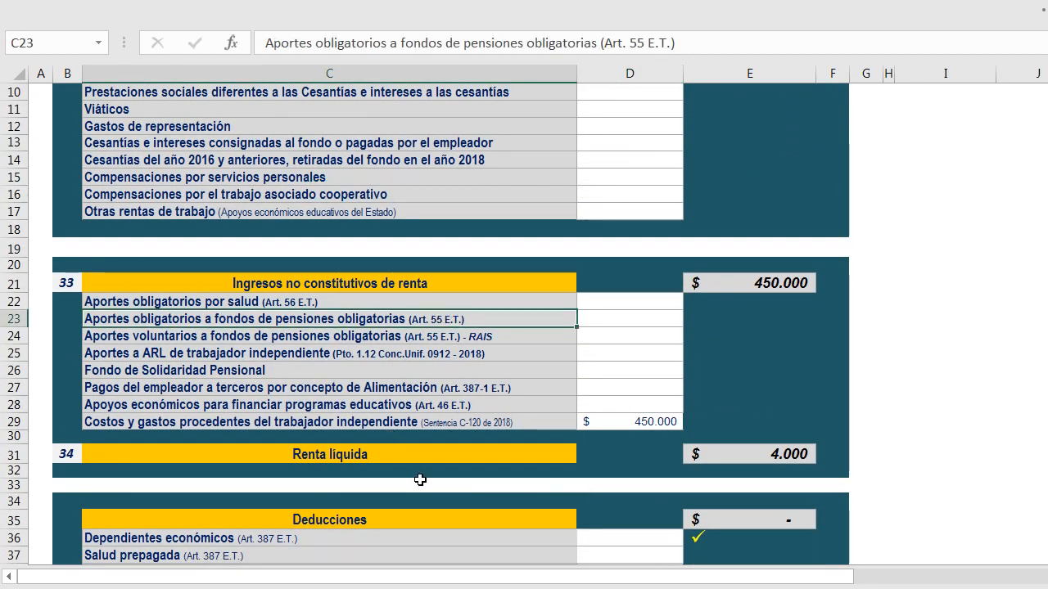
{"action": "left_click", "coordinate": [235, 352]}
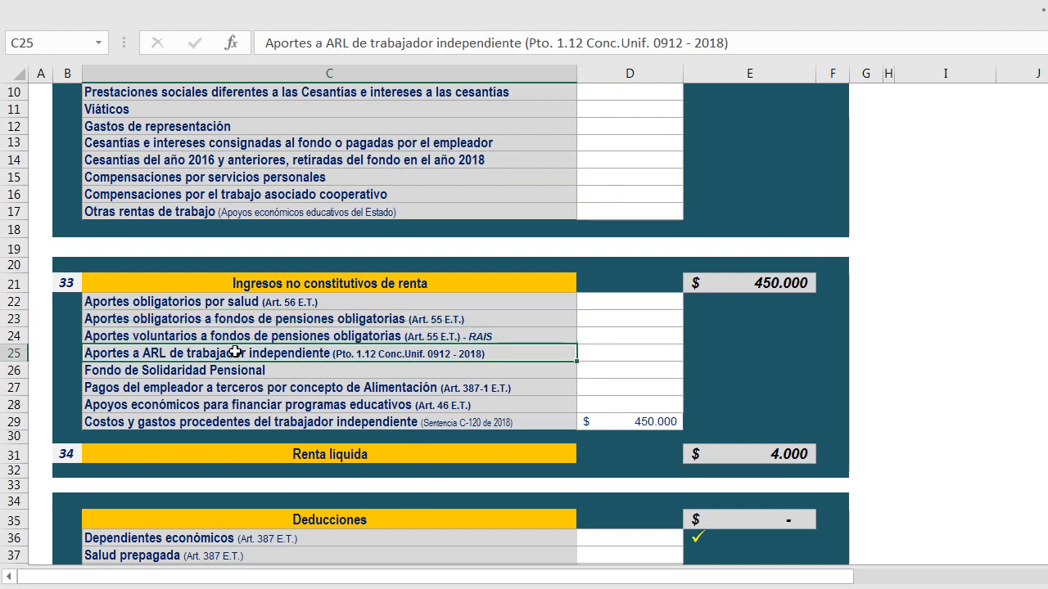
{"action": "left_click", "coordinate": [620, 354]}
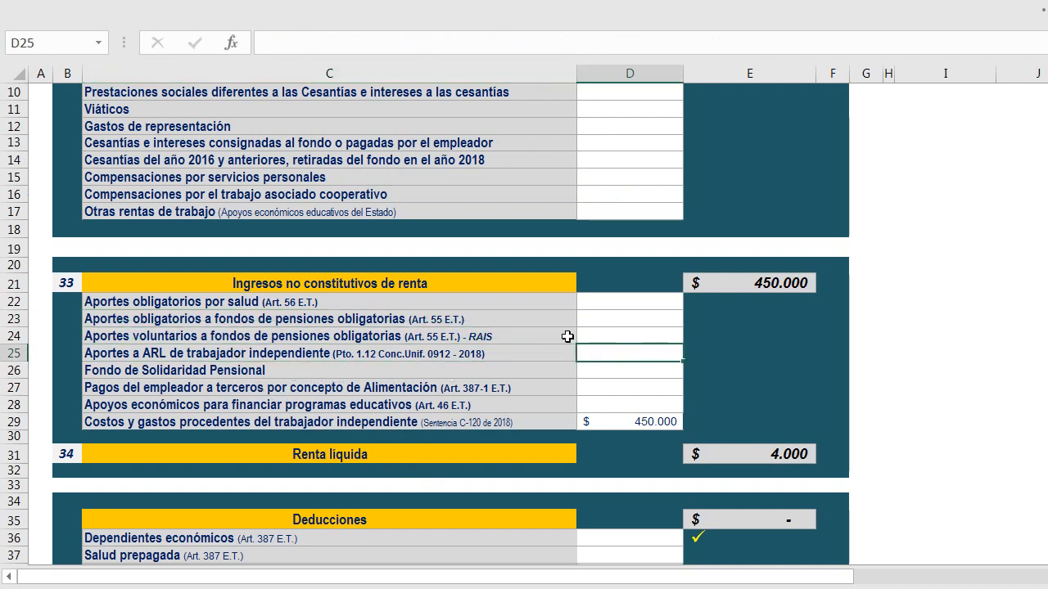
{"action": "left_click", "coordinate": [158, 353]}
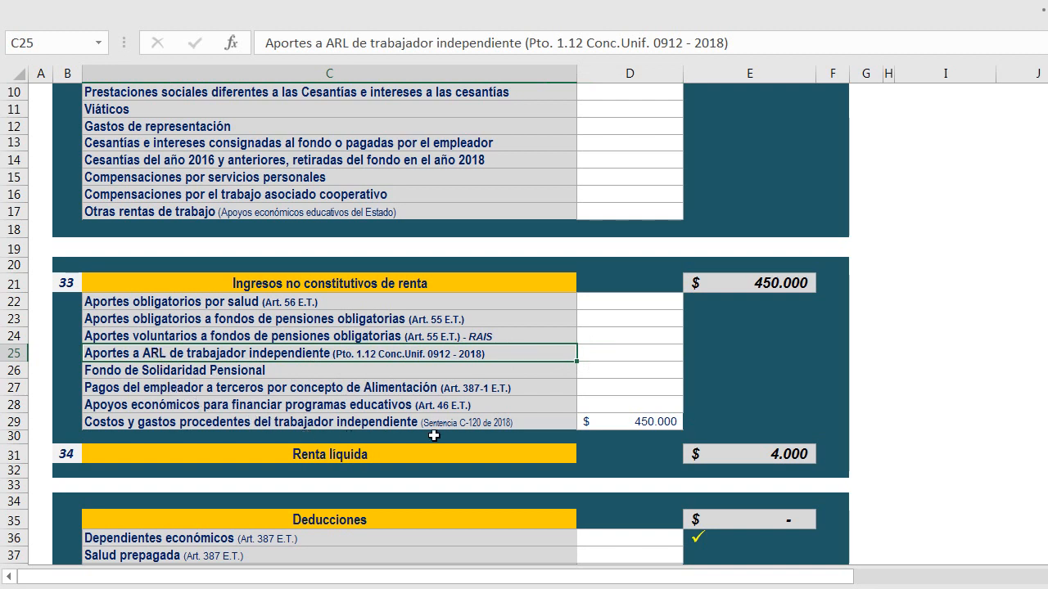
{"action": "left_click", "coordinate": [610, 354]}
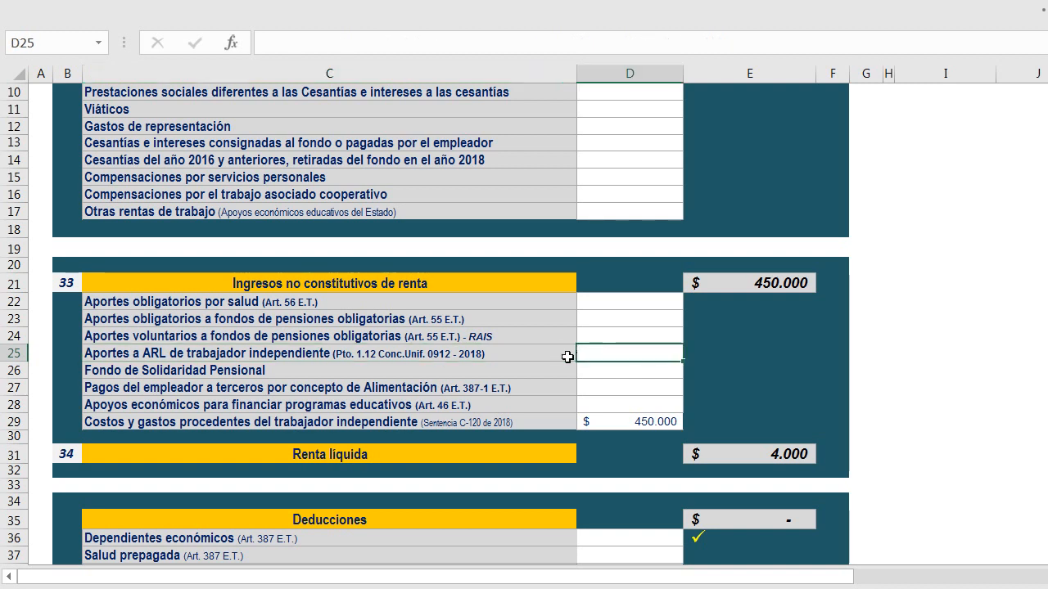
{"action": "left_click", "coordinate": [514, 351]}
{"action": "left_click", "coordinate": [609, 352]}
Examine the employer food payments and educational support rows under Ingresos no constitutivos de renta, with entry cells D27 and D28.
{"action": "left_click", "coordinate": [274, 405]}
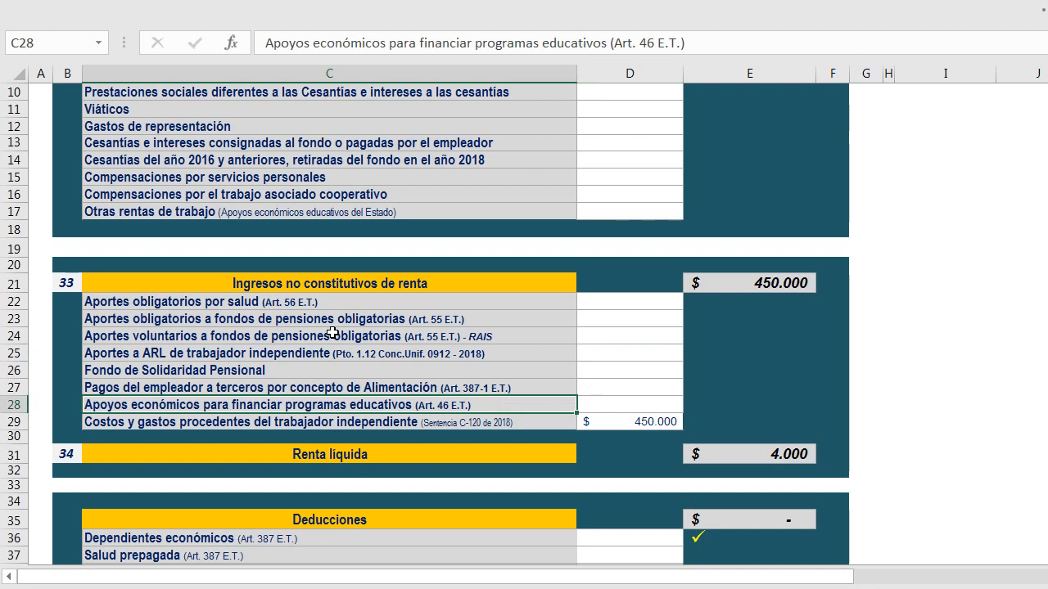
{"action": "left_click", "coordinate": [591, 386]}
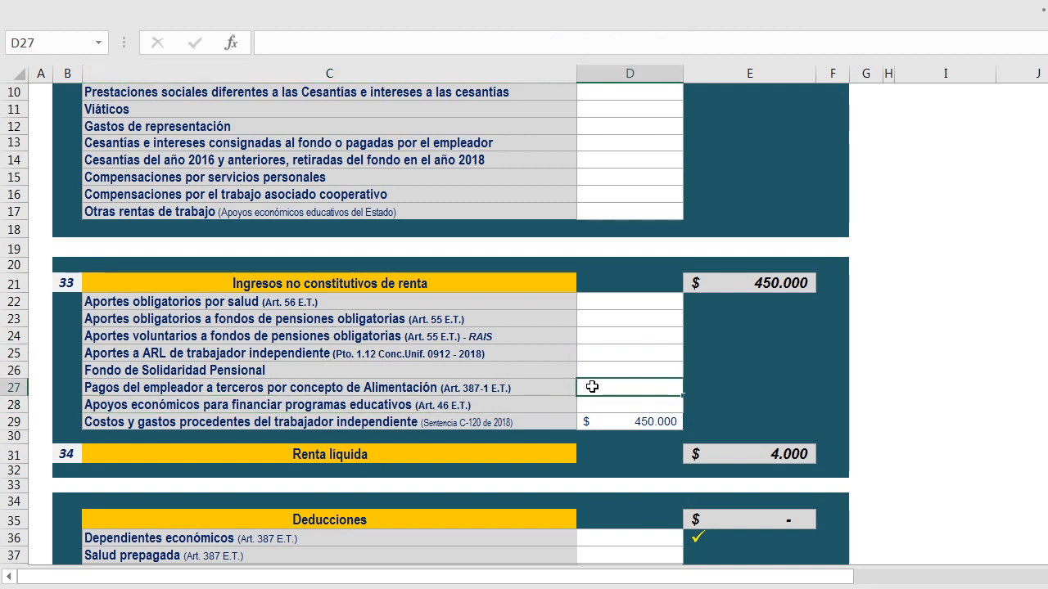
{"action": "left_click", "coordinate": [594, 403]}
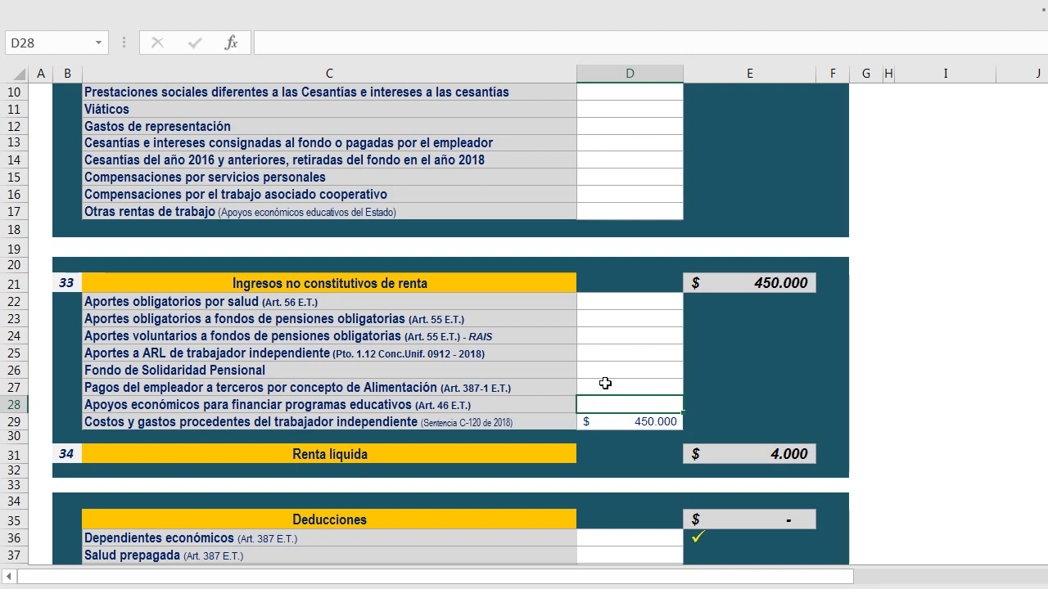
{"action": "left_click", "coordinate": [198, 404]}
{"action": "left_click", "coordinate": [603, 405]}
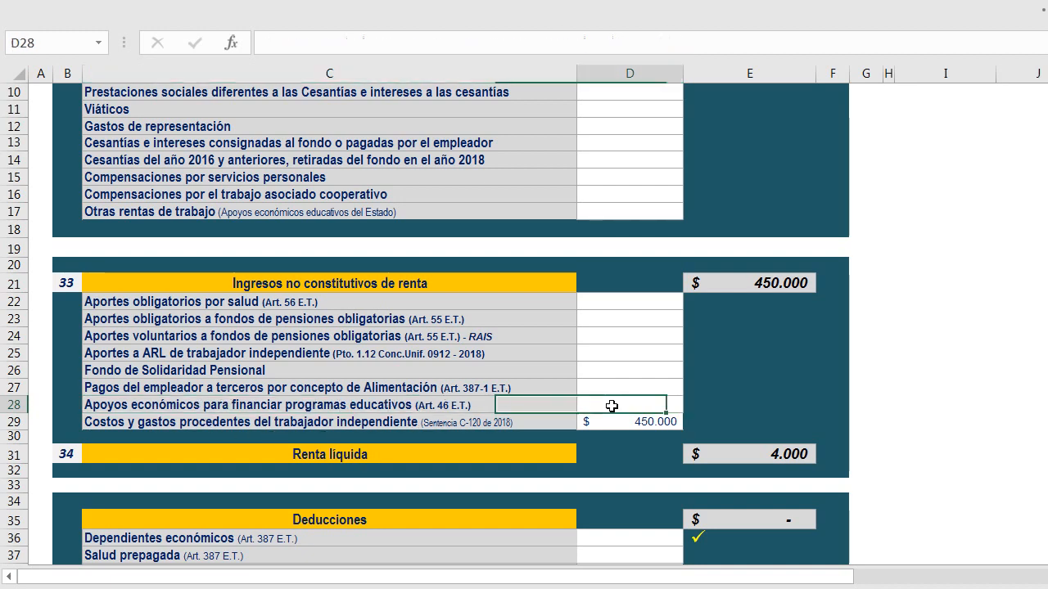
Examine the Dependientes económicos, Salud prepagada and Intereses pagados por créditos de vivienda rows under Deducciones, including entry cell D38.
{"action": "scroll", "coordinate": [365, 499], "scroll_direction": "down", "scroll_amount": 3}
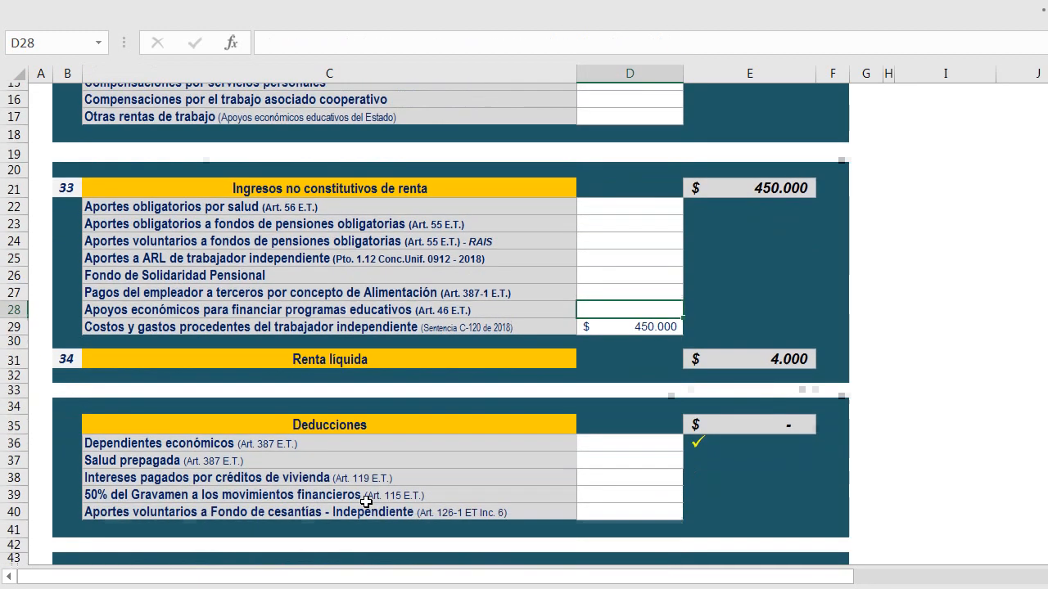
{"action": "left_click", "coordinate": [146, 386]}
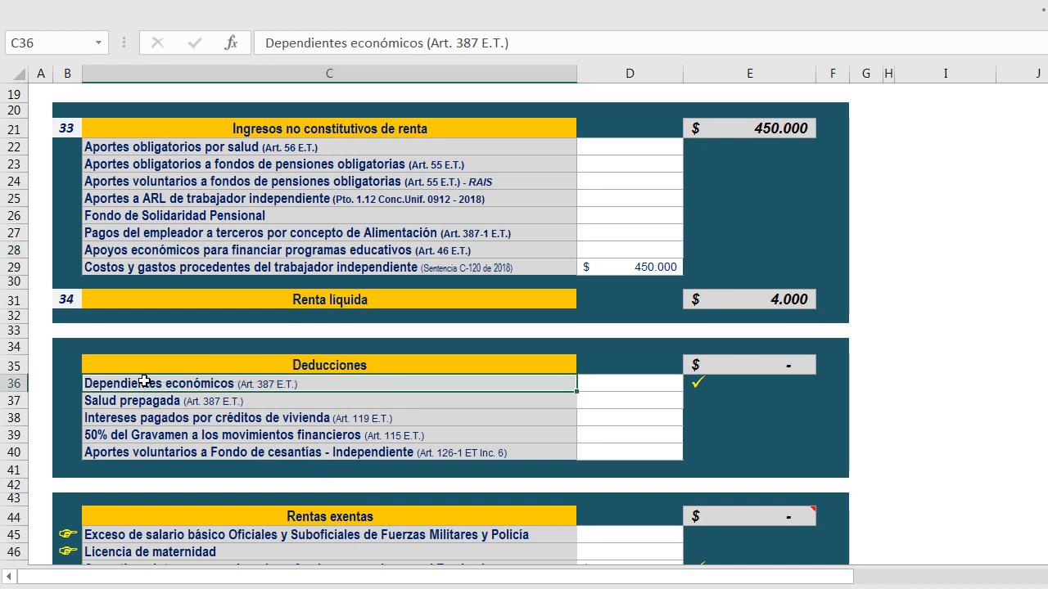
{"action": "left_click", "coordinate": [141, 403]}
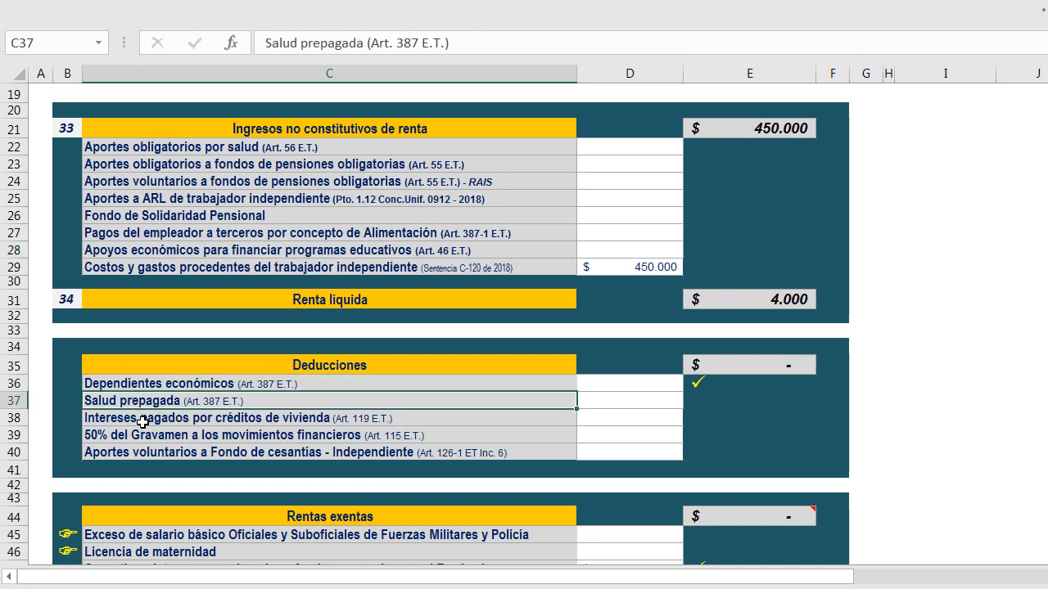
{"action": "left_click", "coordinate": [143, 423]}
{"action": "left_click", "coordinate": [151, 384]}
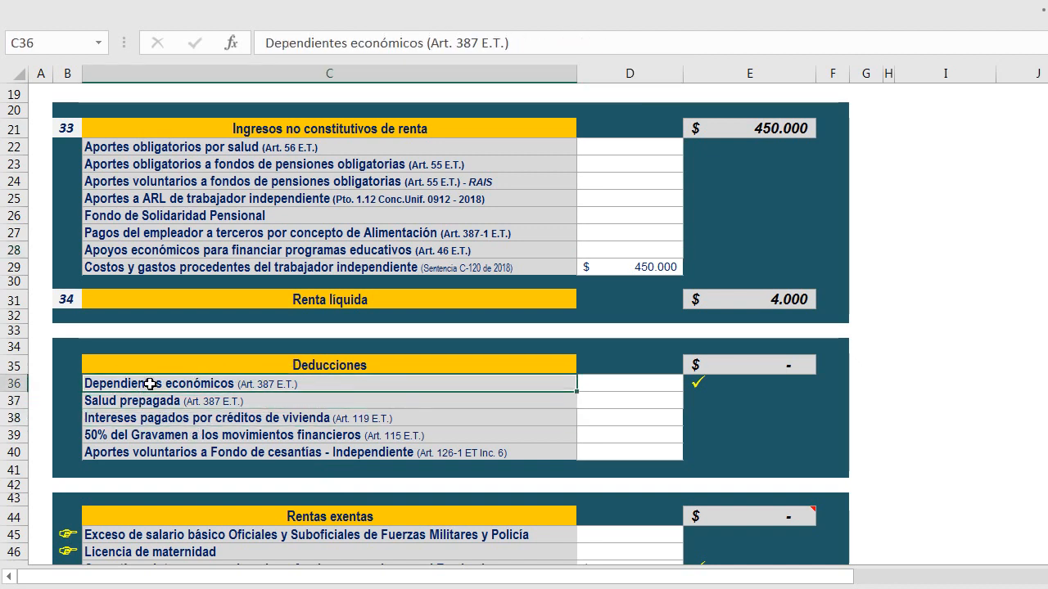
{"action": "left_click", "coordinate": [225, 403]}
{"action": "left_click", "coordinate": [217, 419]}
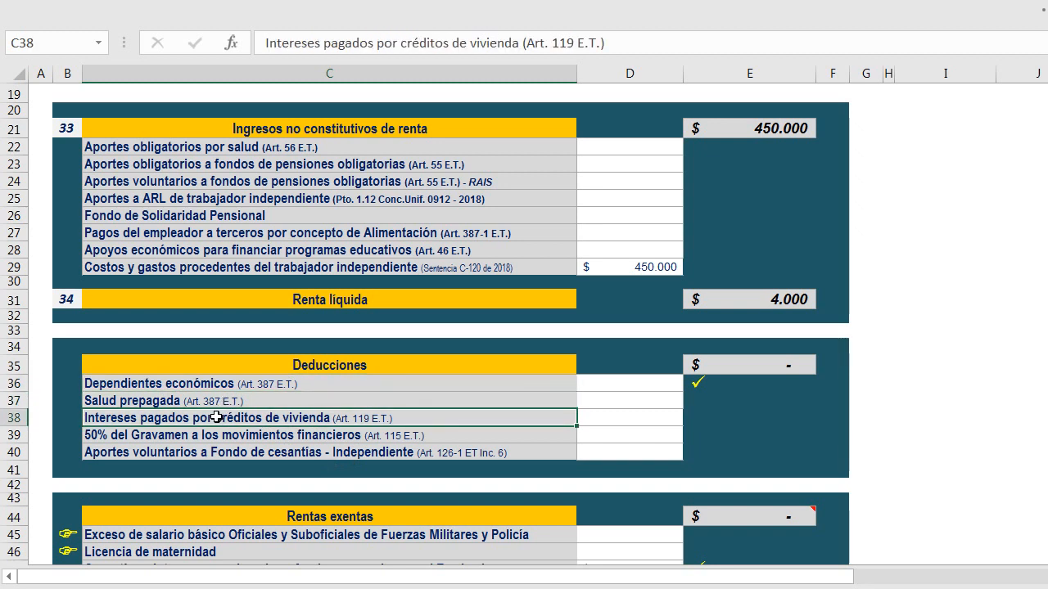
{"action": "left_click", "coordinate": [622, 418]}
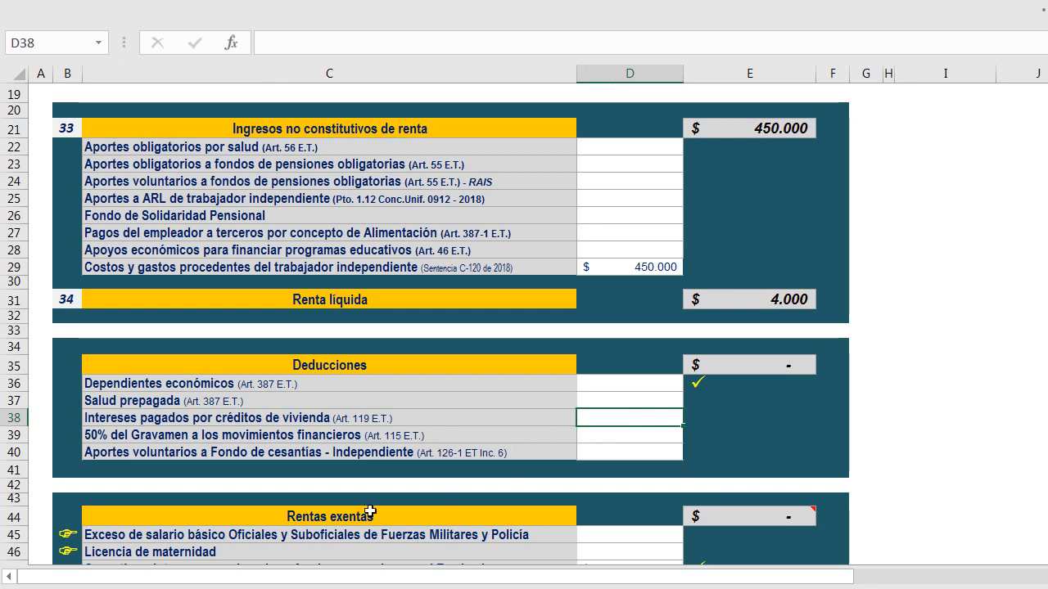
Examine the independent worker's voluntary Fondo de cesantías contributions row and entry cell D40 against the independent-worker costs row 29.
{"action": "left_click", "coordinate": [180, 450]}
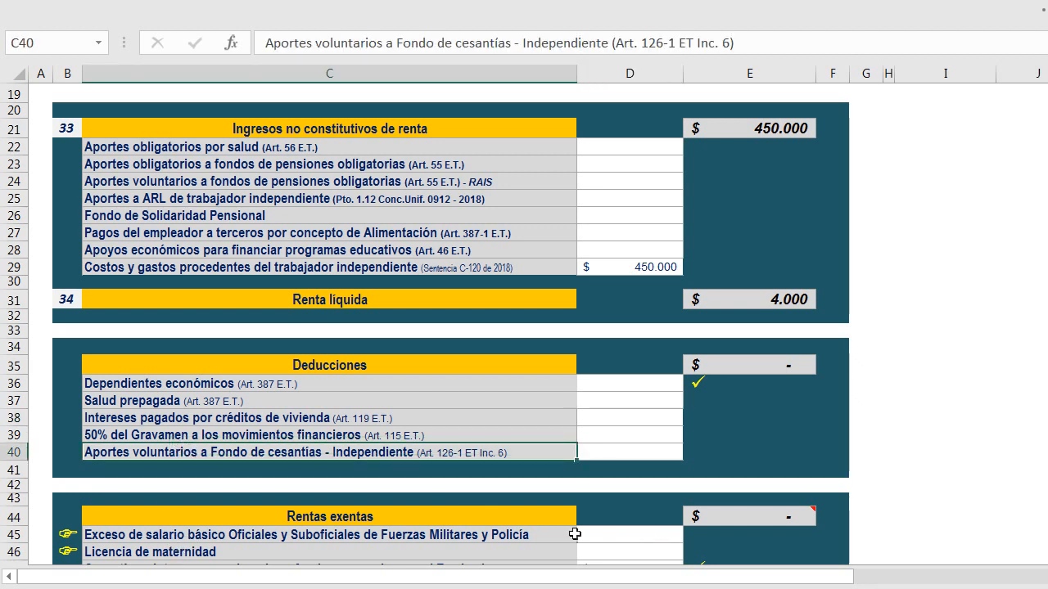
{"action": "left_click", "coordinate": [629, 449]}
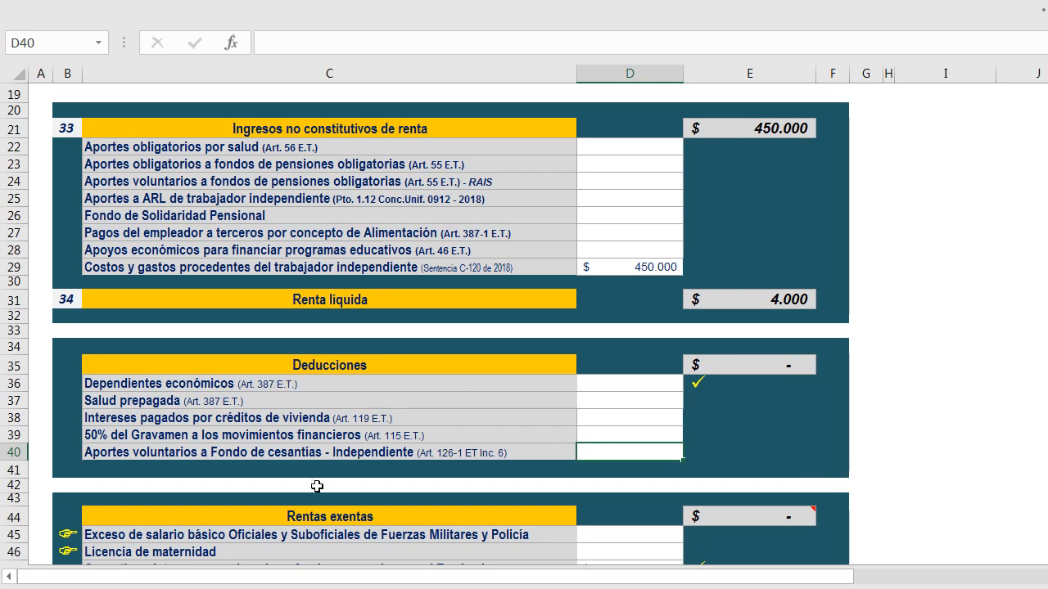
{"action": "scroll", "coordinate": [316, 428], "scroll_direction": "down", "scroll_amount": 3}
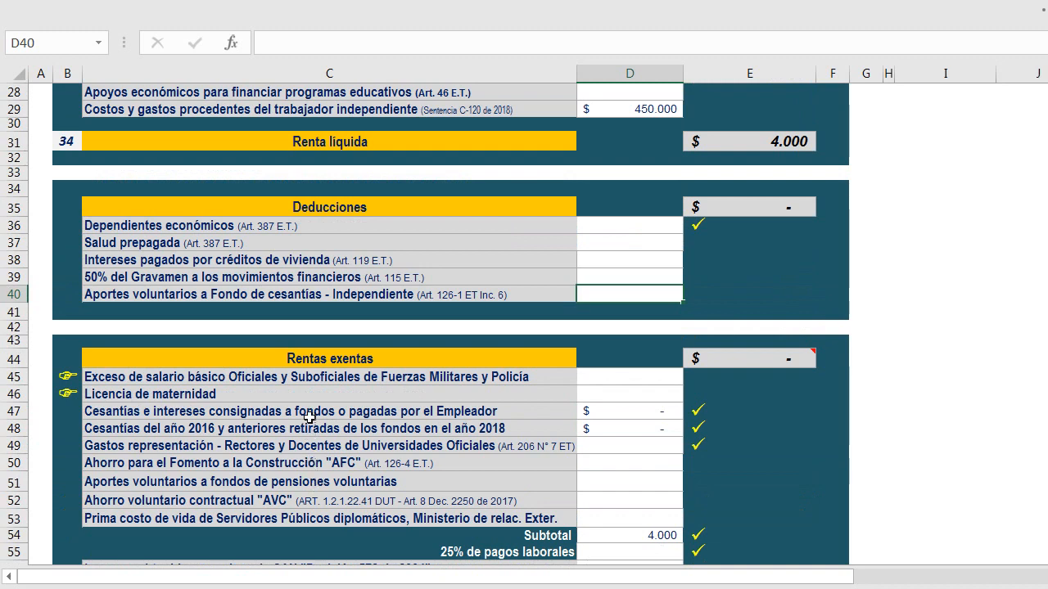
{"action": "left_click", "coordinate": [315, 378]}
{"action": "scroll", "coordinate": [334, 491], "scroll_direction": "up", "scroll_amount": 1}
{"action": "scroll", "coordinate": [334, 491], "scroll_direction": "up", "scroll_amount": 1}
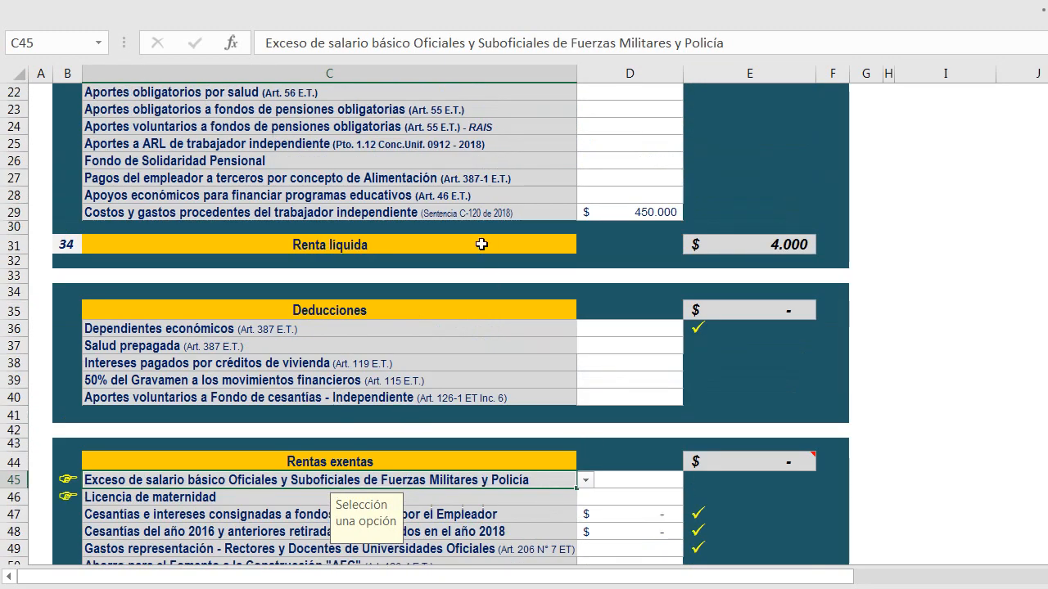
{"action": "left_click", "coordinate": [477, 215]}
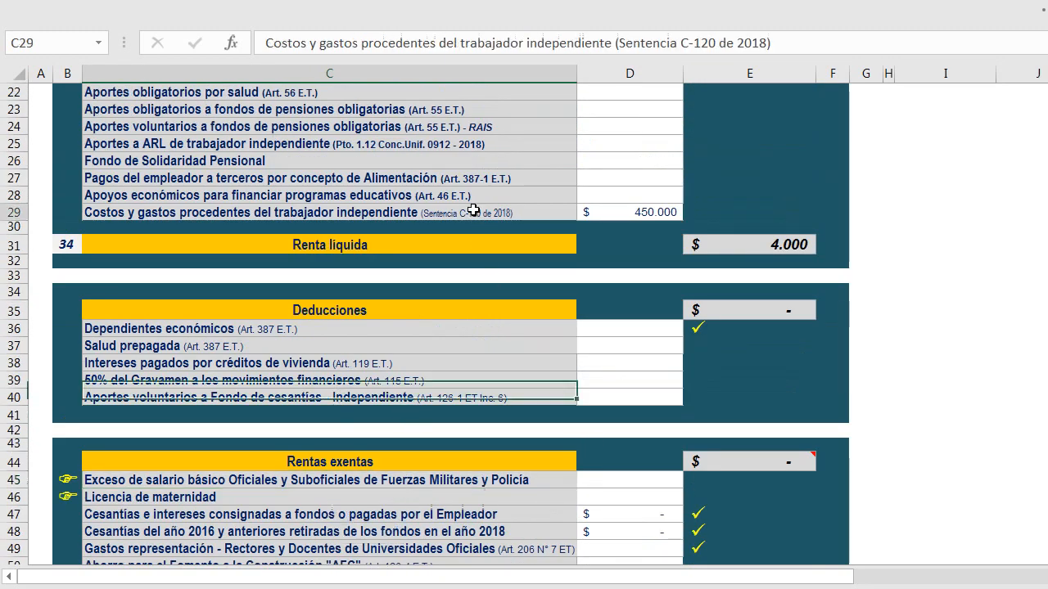
{"action": "left_click", "coordinate": [176, 394]}
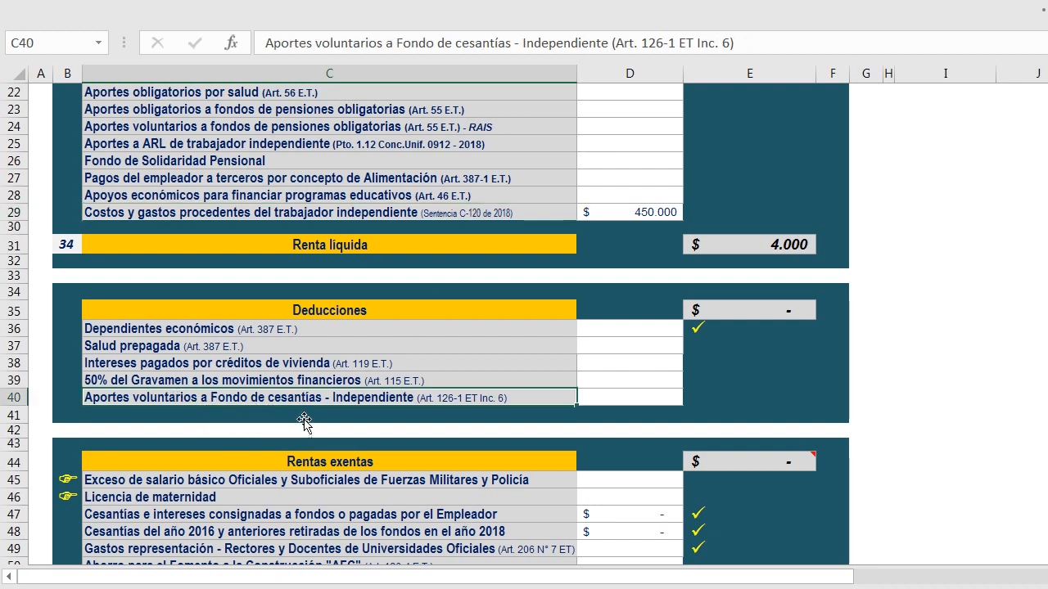
{"action": "left_click", "coordinate": [619, 396]}
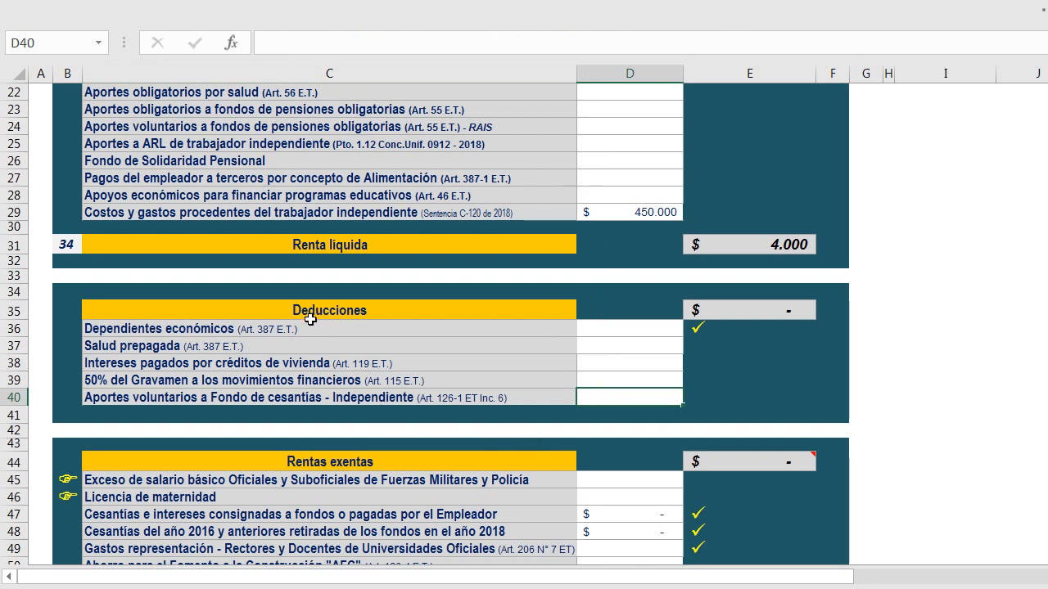
{"action": "left_click", "coordinate": [276, 398]}
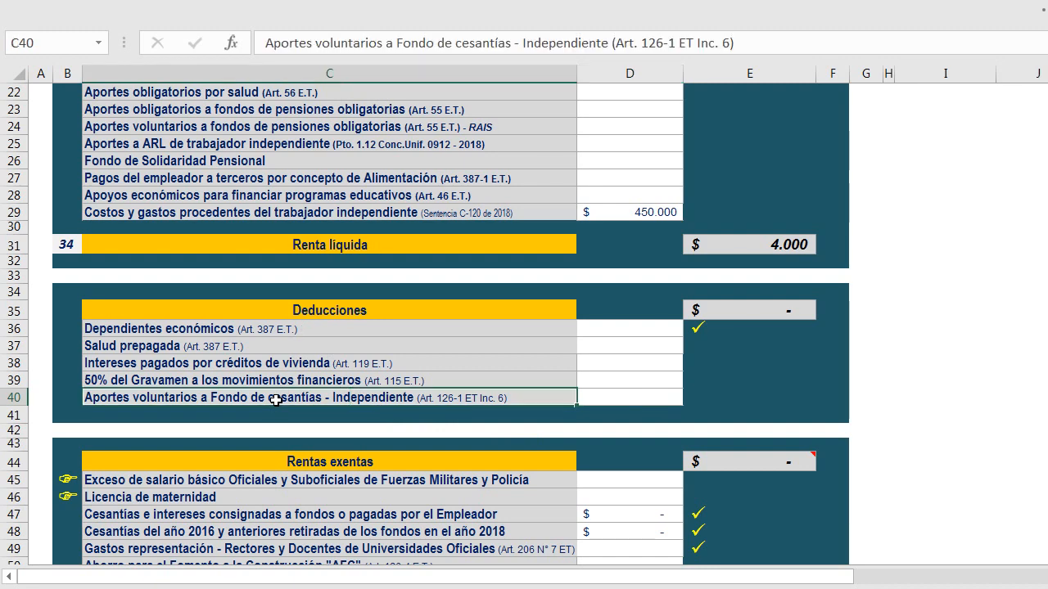
{"action": "left_click", "coordinate": [630, 395]}
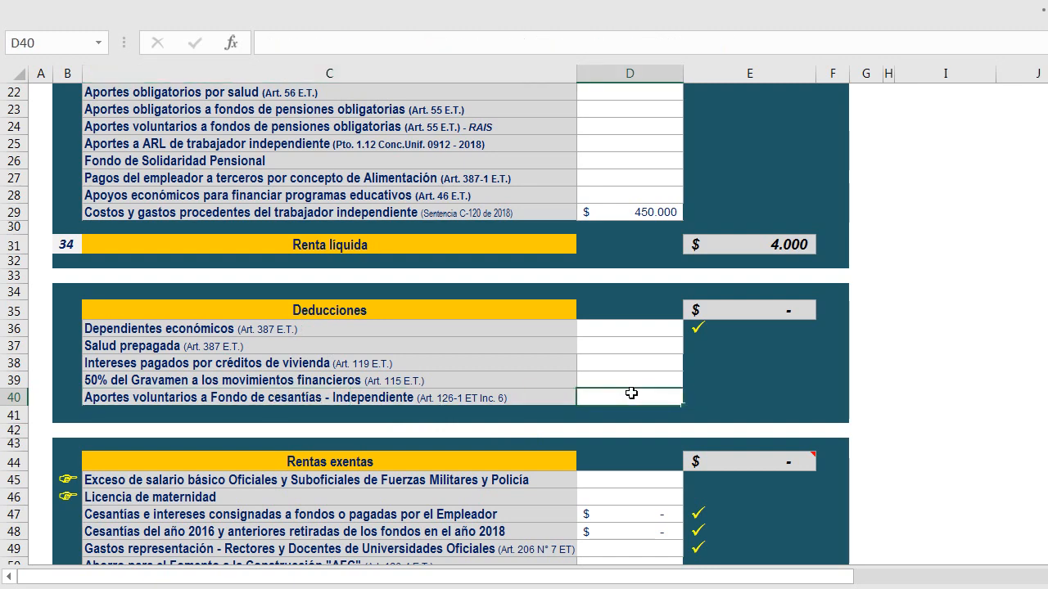
Examine the Rentas exentas section and the hand markers beside rows 45 and 46.
{"action": "scroll", "coordinate": [623, 442], "scroll_direction": "down", "scroll_amount": 4}
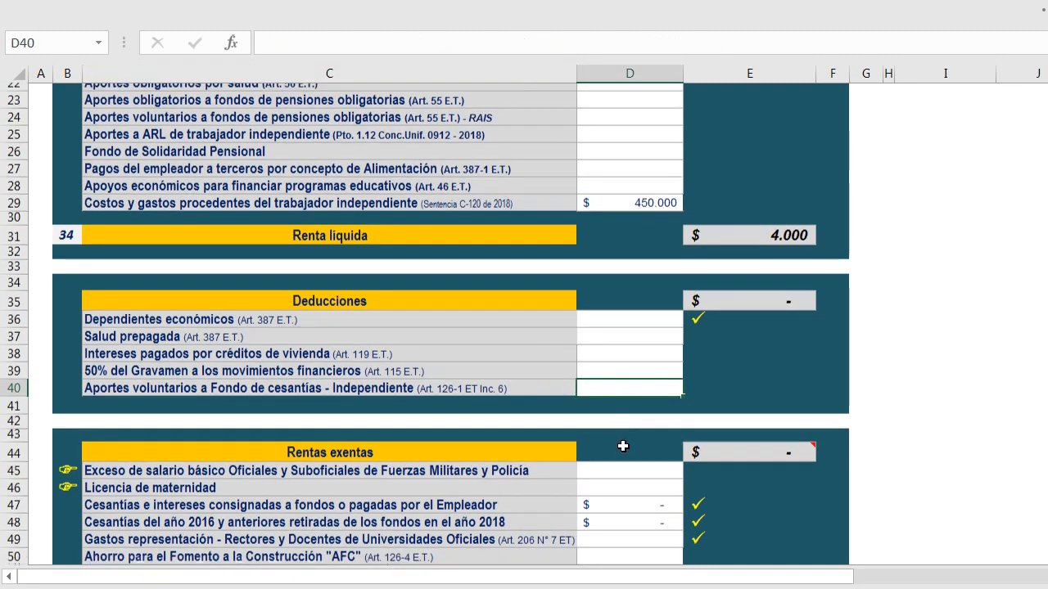
{"action": "scroll", "coordinate": [622, 442], "scroll_direction": "down", "scroll_amount": 1}
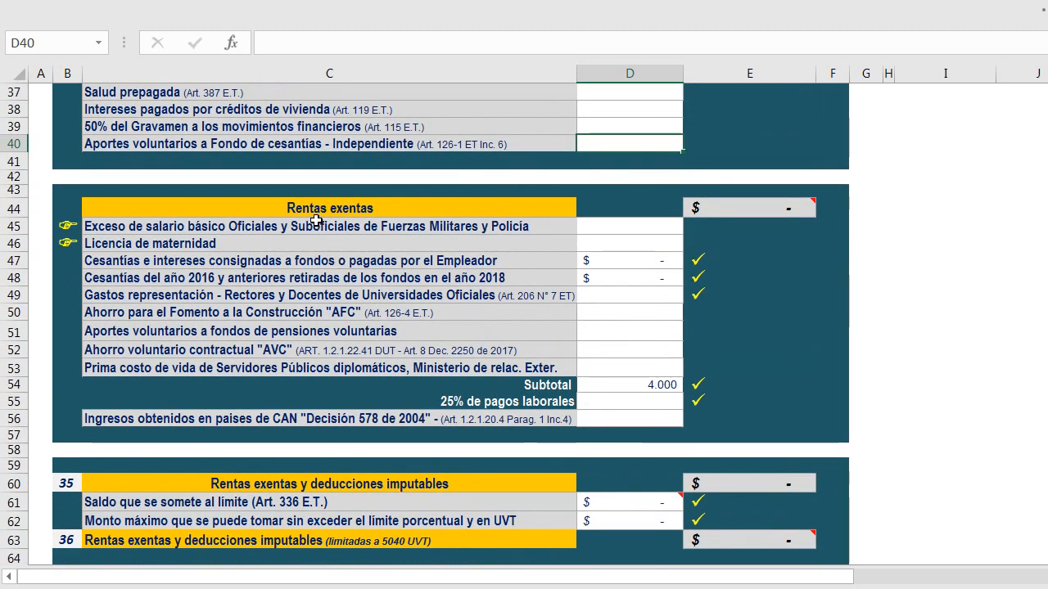
{"action": "left_click", "coordinate": [317, 223]}
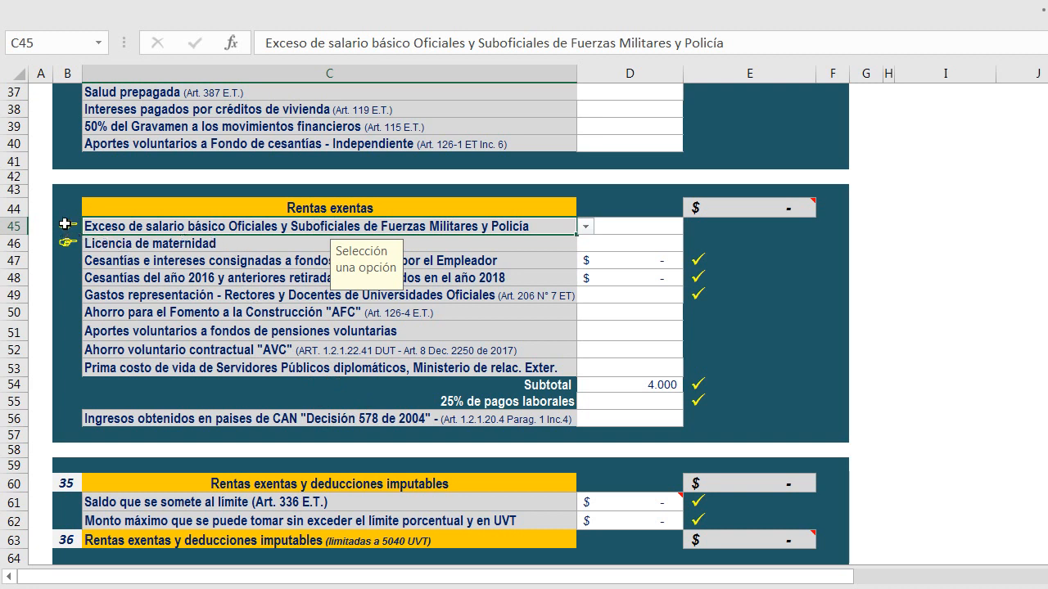
{"action": "left_click_drag", "start_coordinate": [63, 223], "coordinate": [67, 243]}
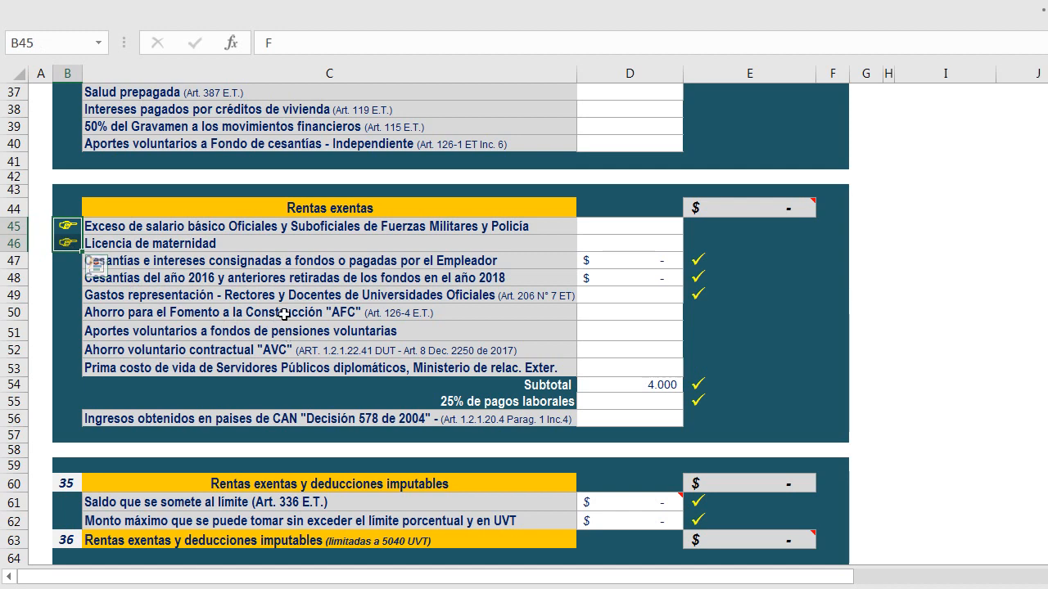
Review the selectable exempt-income options offered in cells C45 and C46 under Rentas exentas.
{"action": "left_click", "coordinate": [200, 232]}
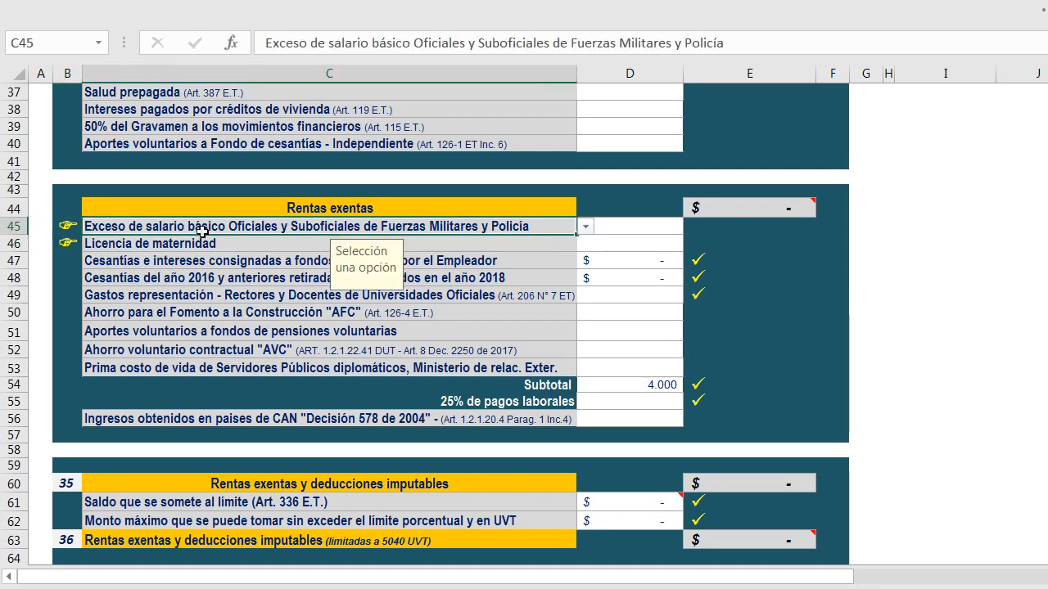
{"action": "left_click", "coordinate": [584, 226]}
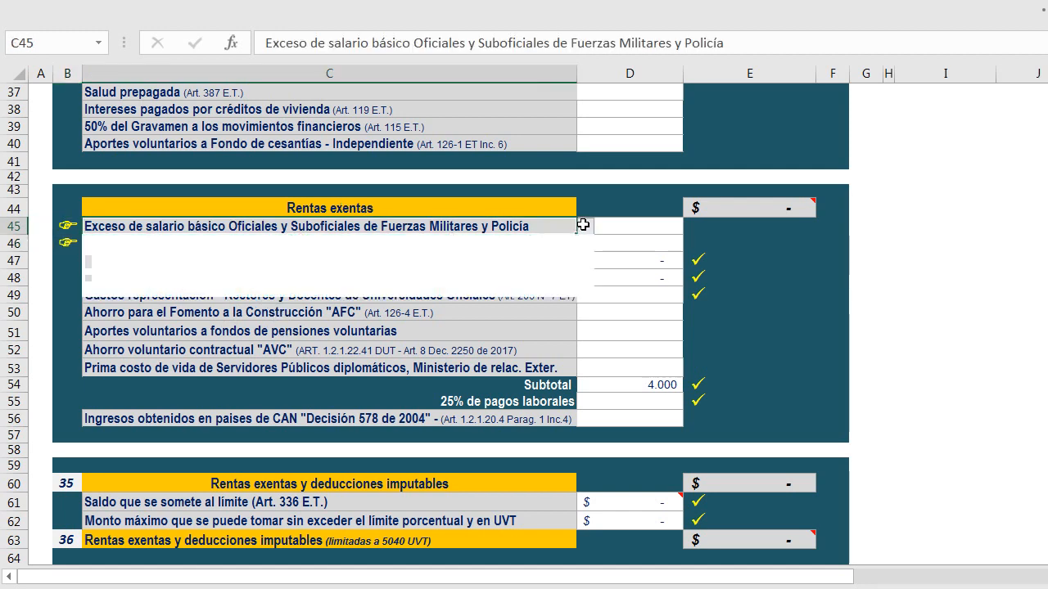
{"action": "left_click", "coordinate": [616, 267]}
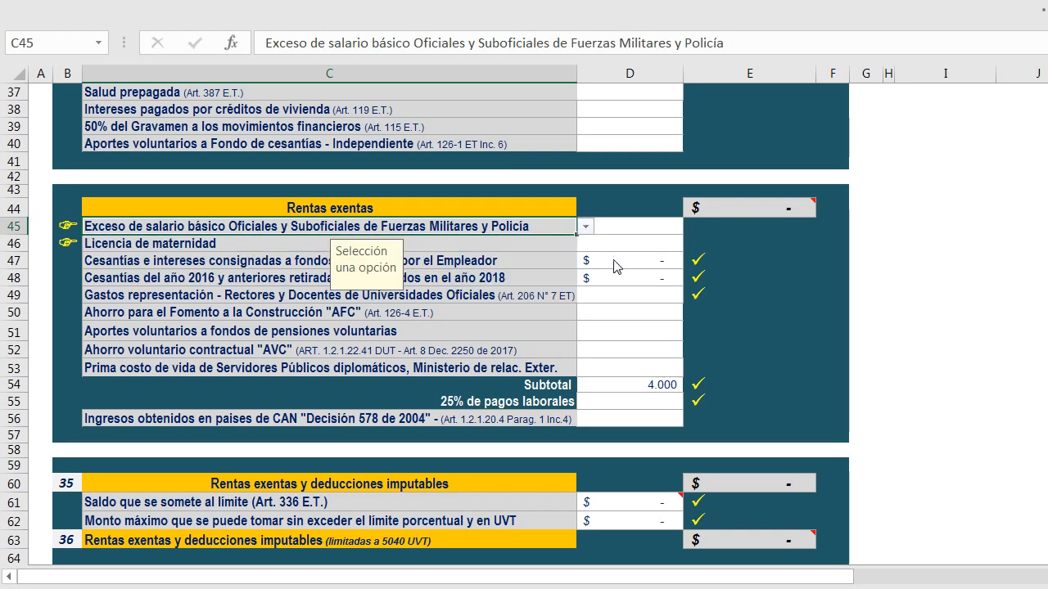
{"action": "left_click", "coordinate": [510, 241]}
{"action": "left_click", "coordinate": [586, 244]}
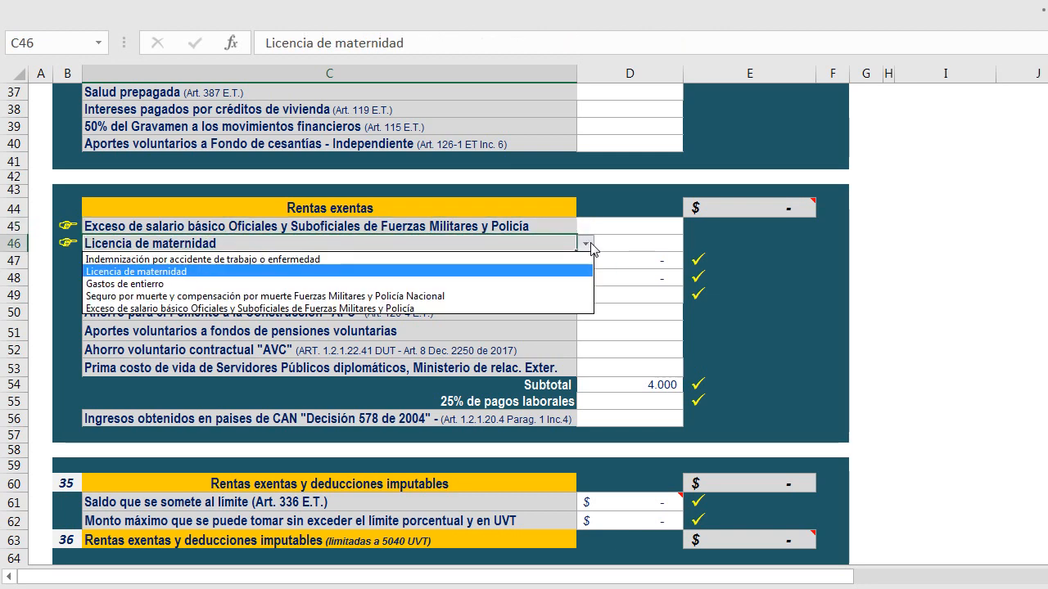
{"action": "left_click", "coordinate": [610, 247]}
Choose "Exceso de salario básico Oficiales y Suboficiales de Fuerzas Militares y Policía" as the exempt-income option in cell C45.
{"action": "left_click", "coordinate": [547, 224]}
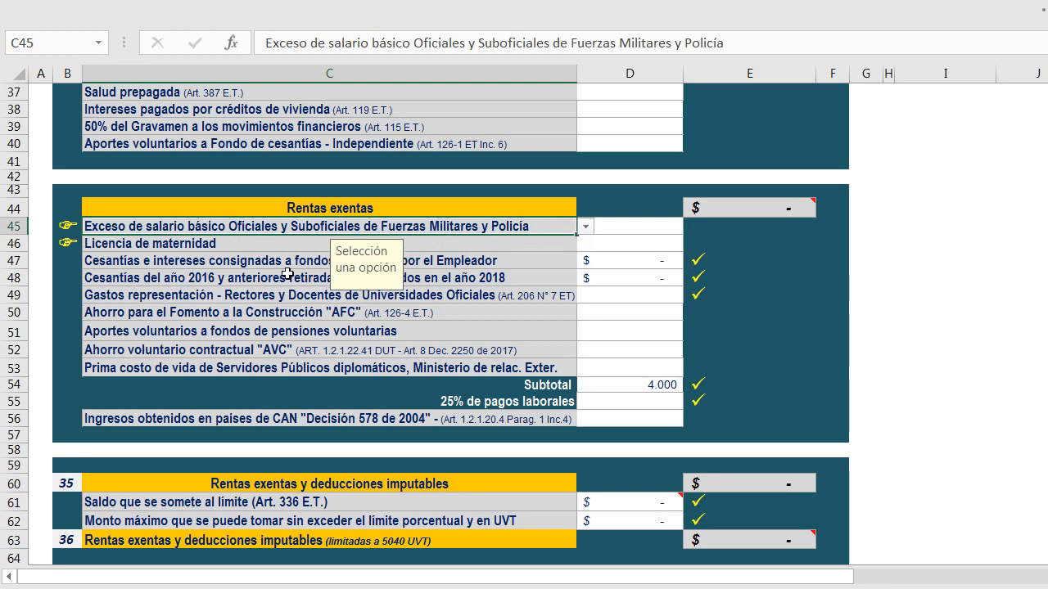
{"action": "left_click", "coordinate": [267, 243]}
{"action": "left_click", "coordinate": [267, 227]}
{"action": "left_click", "coordinate": [567, 239]}
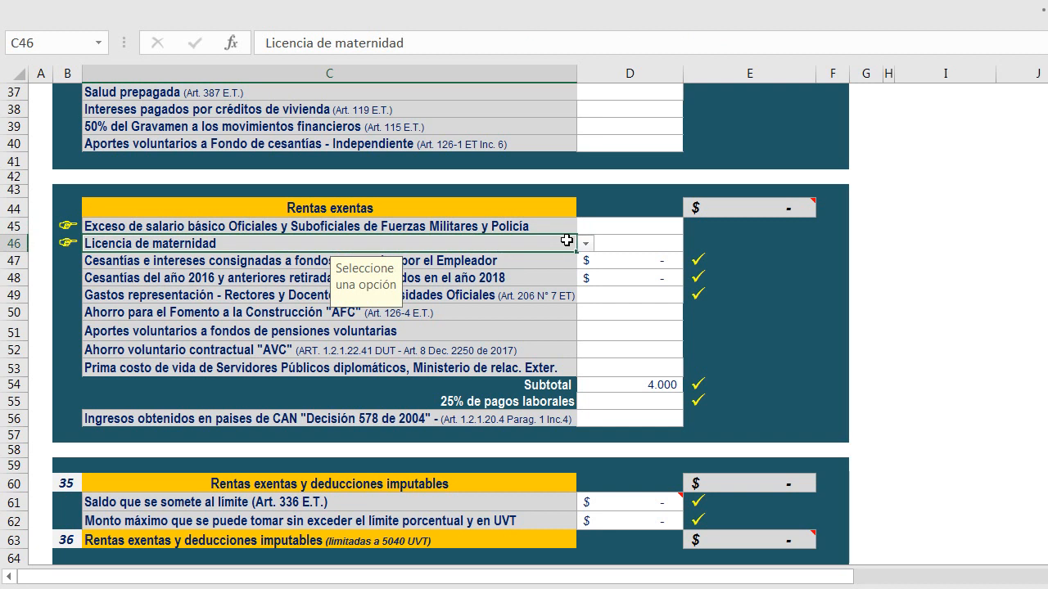
{"action": "left_click", "coordinate": [551, 228]}
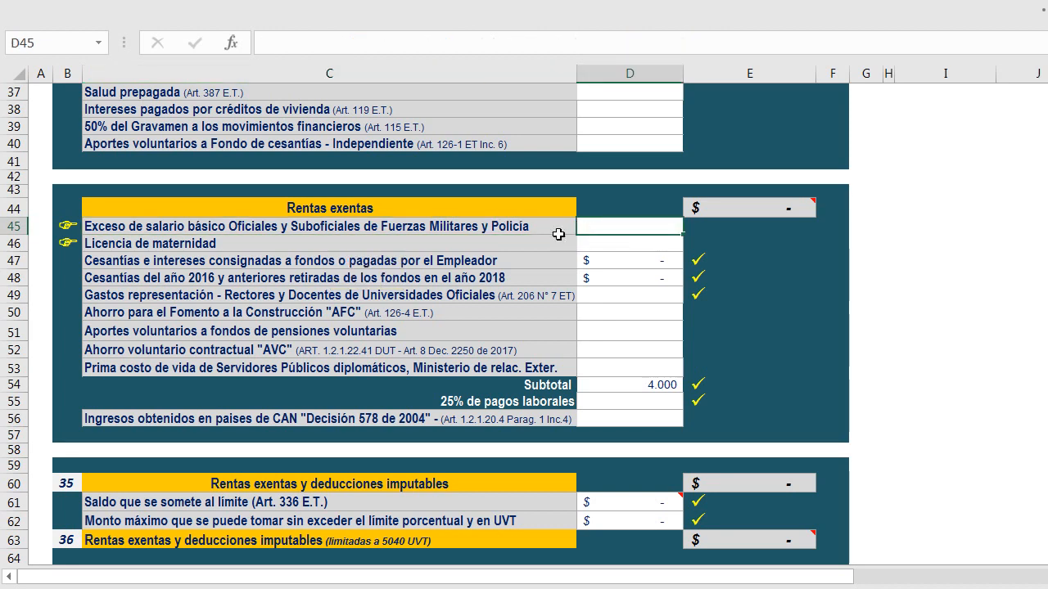
{"action": "key", "text": "Down"}
{"action": "key", "text": "Up"}
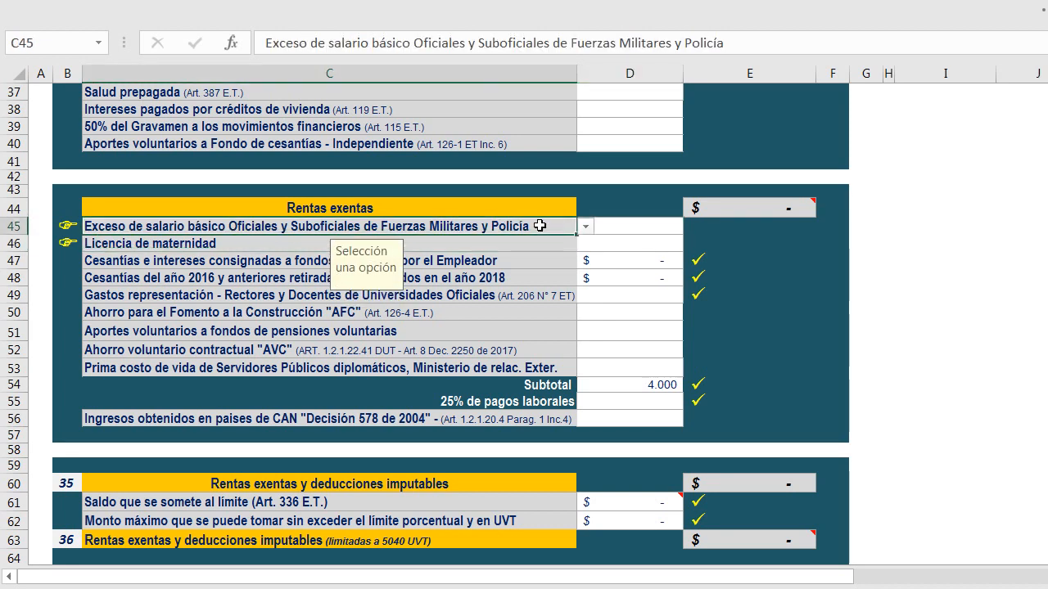
{"action": "left_click", "coordinate": [585, 227]}
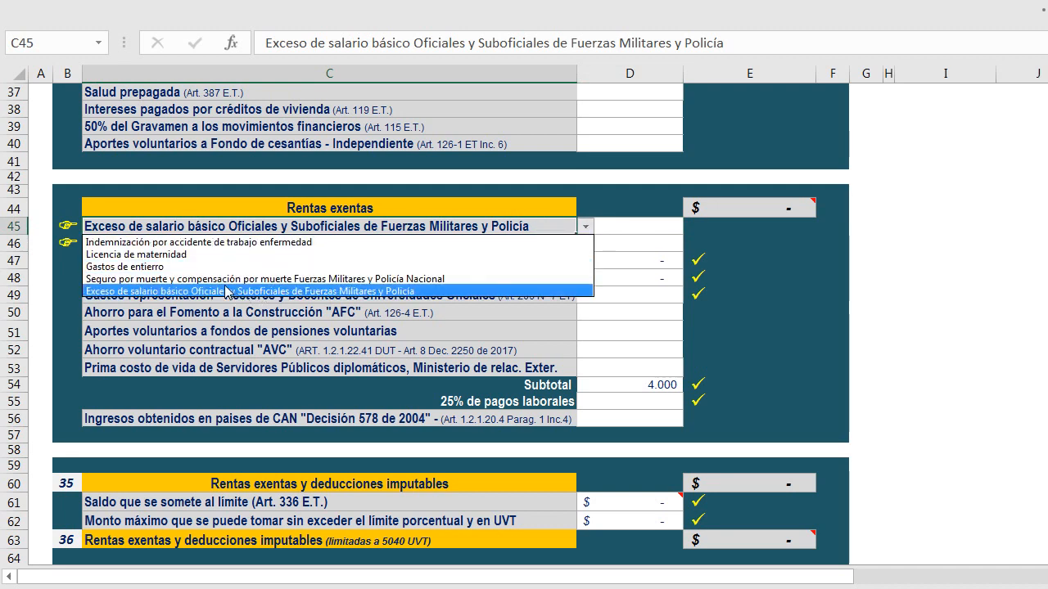
{"action": "left_click", "coordinate": [180, 291]}
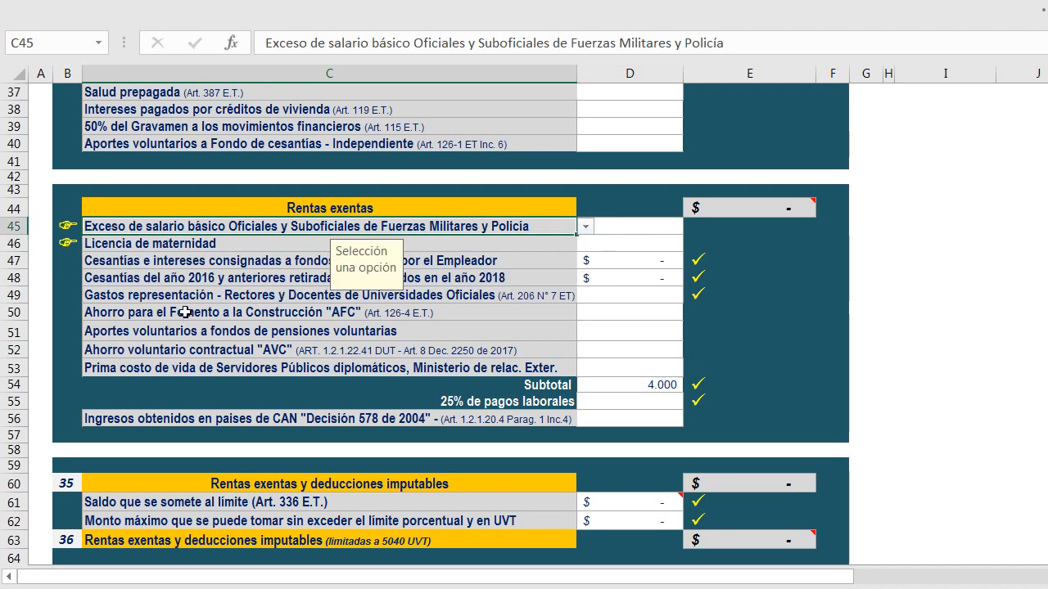
Check the option list of cell C46, keeping Licencia de maternidad as its choice.
{"action": "left_click", "coordinate": [191, 249]}
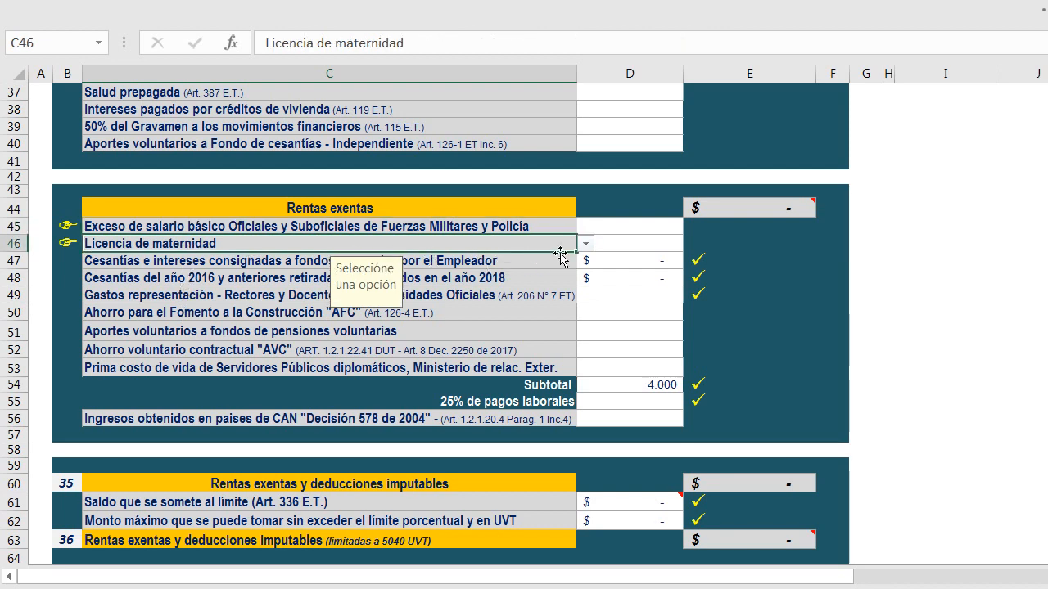
{"action": "left_click", "coordinate": [586, 244]}
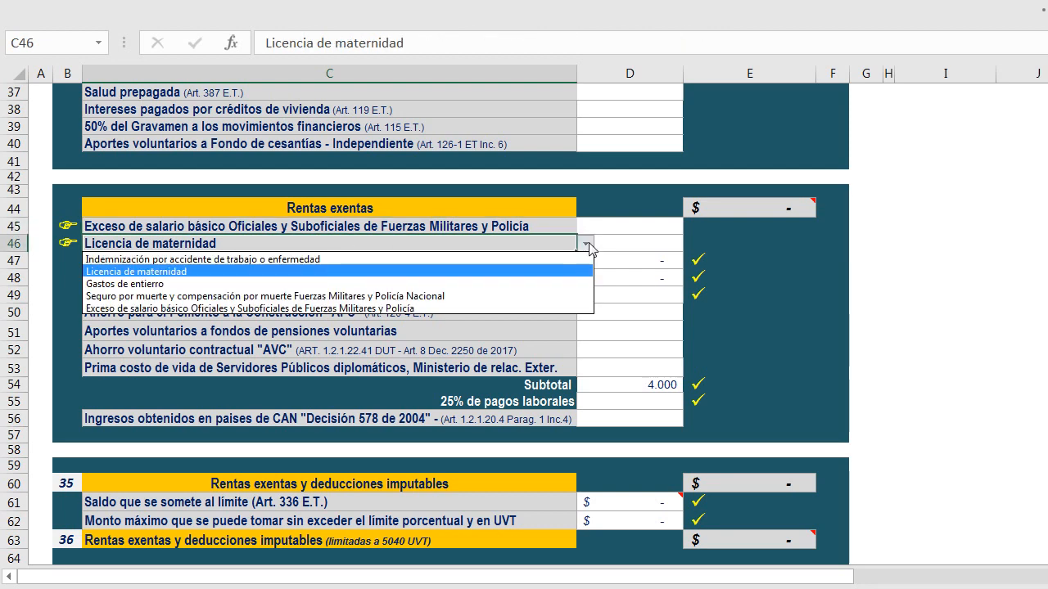
{"action": "left_click", "coordinate": [619, 254]}
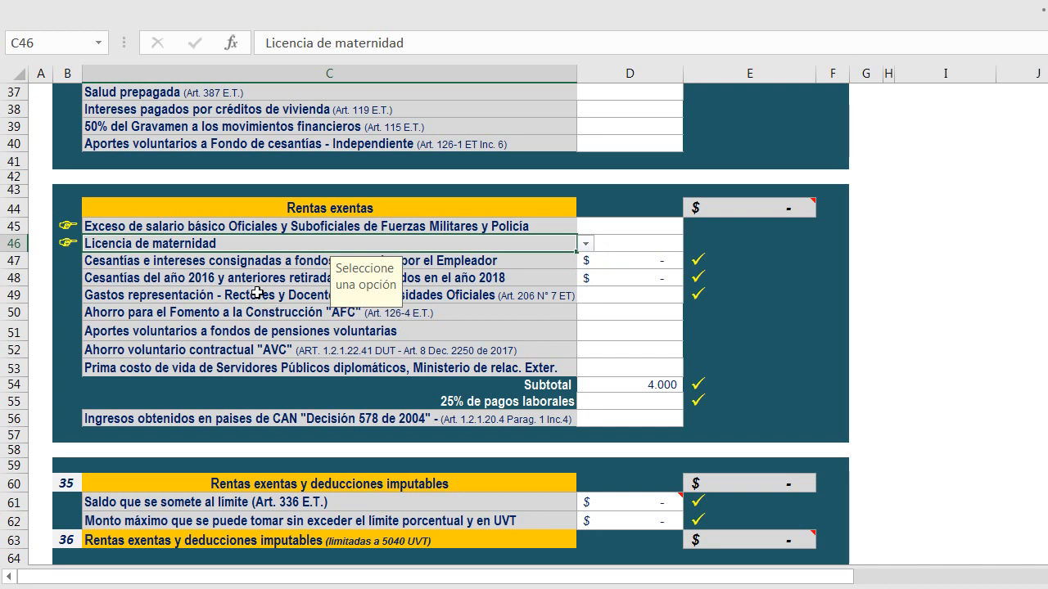
Examine row 47, Cesantías e intereses consignadas a fondos o pagadas por el Empleador, together with its amount cell D47.
{"action": "left_click", "coordinate": [247, 261]}
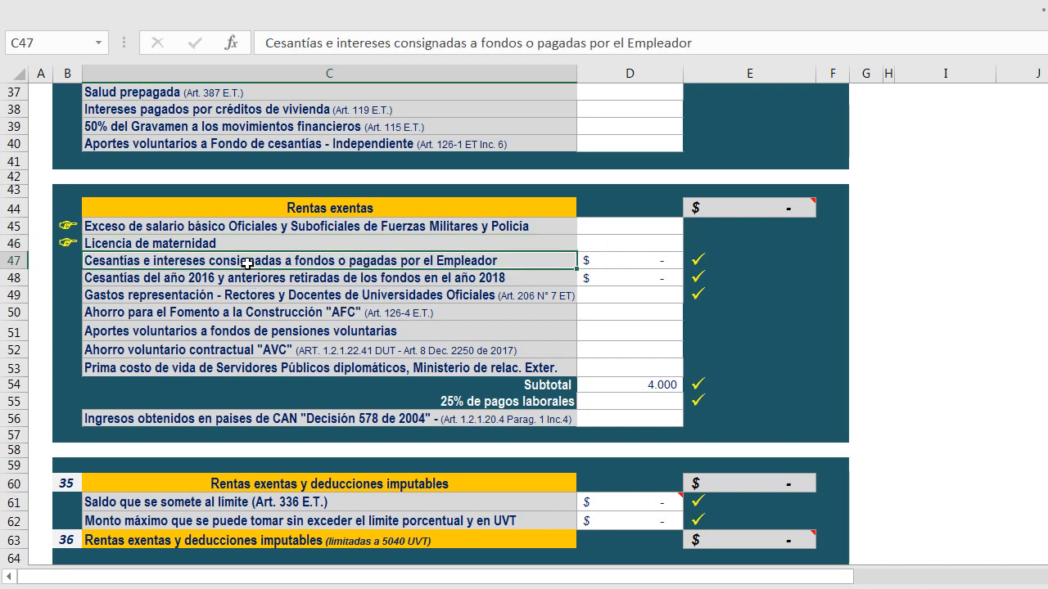
{"action": "left_click", "coordinate": [606, 262]}
{"action": "left_click", "coordinate": [644, 239]}
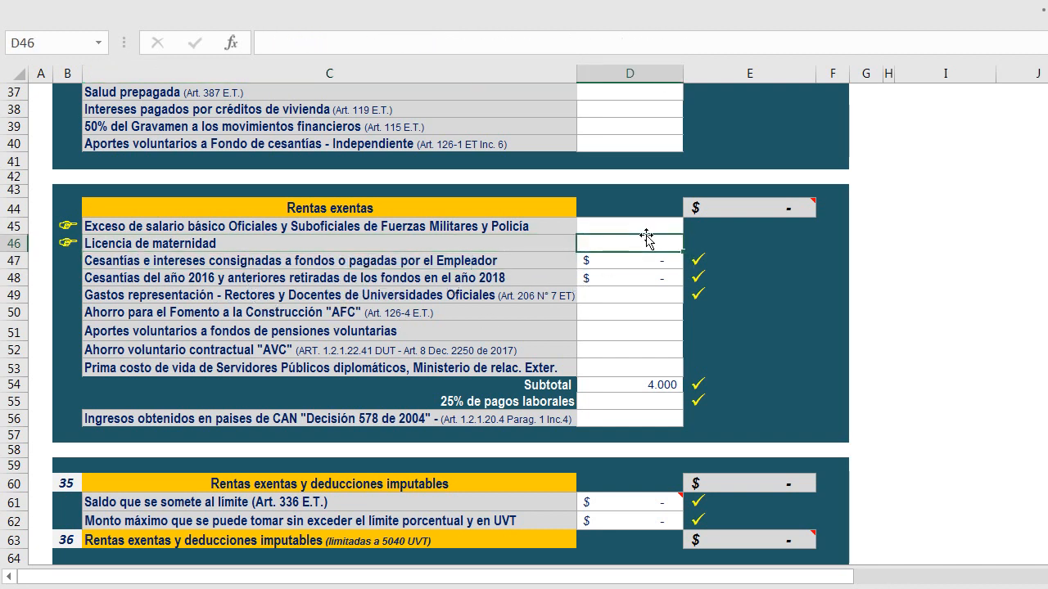
{"action": "key", "text": "Down"}
{"action": "key", "text": "Left"}
{"action": "key", "text": "Left"}
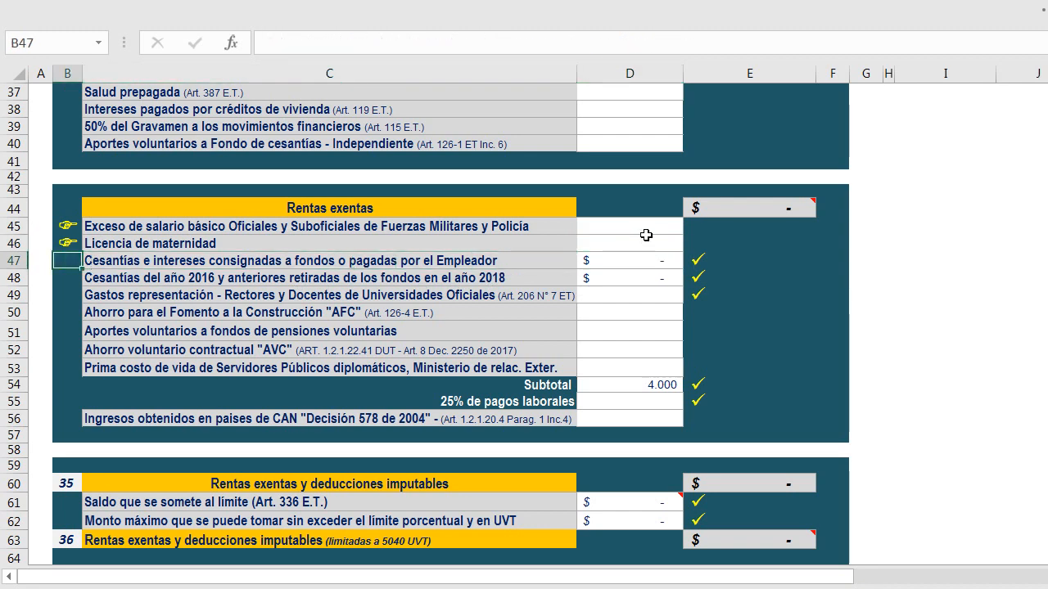
{"action": "key", "text": "Right"}
{"action": "key", "text": "Right"}
{"action": "key", "text": "Left"}
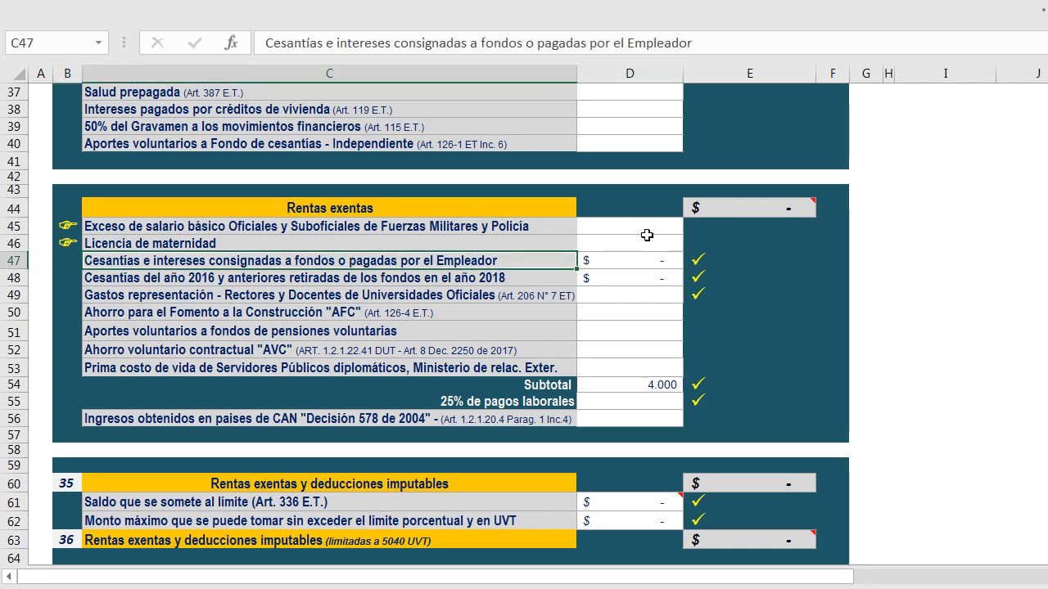
Locate the two Cesantías rows under Ingresos brutos and select their entry cells D13:D14.
{"action": "scroll", "coordinate": [647, 235], "scroll_direction": "up", "scroll_amount": 6}
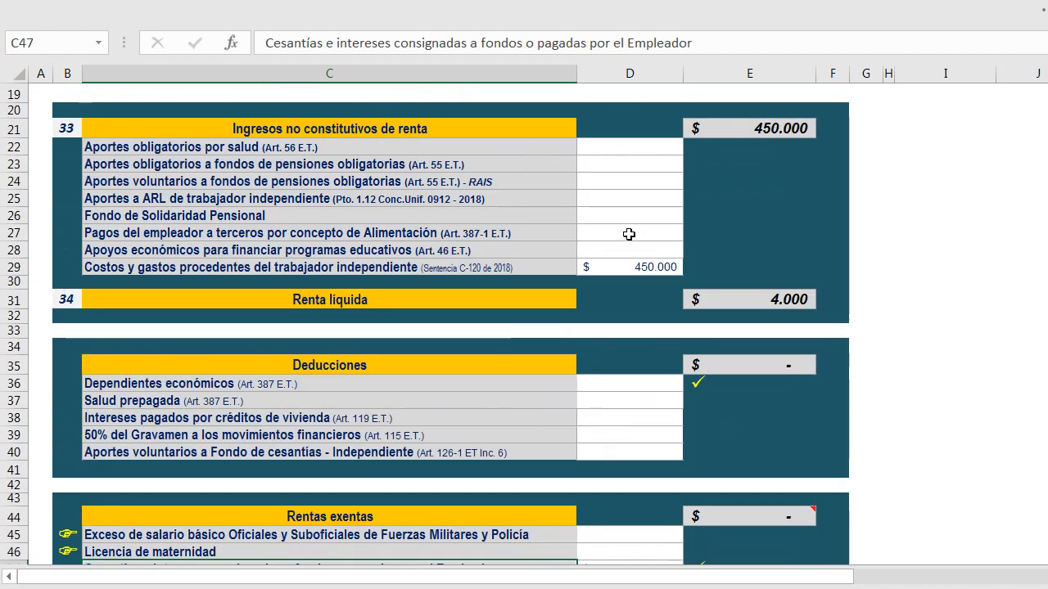
{"action": "scroll", "coordinate": [586, 236], "scroll_direction": "up", "scroll_amount": 6}
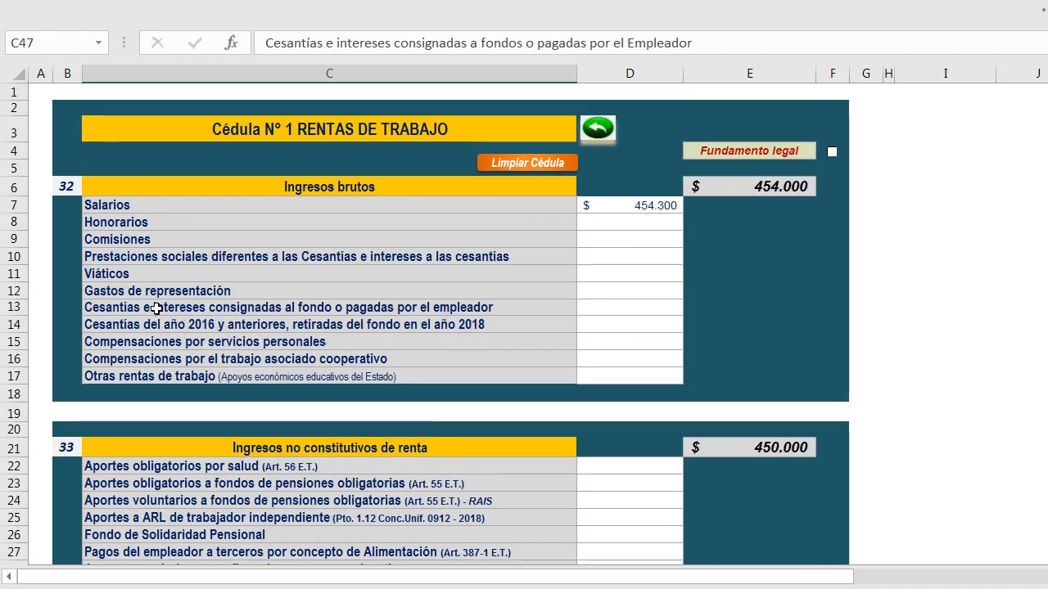
{"action": "left_click_drag", "start_coordinate": [155, 309], "coordinate": [596, 328]}
Inspect the linked exempt Cesantías amounts in D47:D48 and the Licencia de maternidad row above them.
{"action": "scroll", "coordinate": [597, 409], "scroll_direction": "down", "scroll_amount": 3}
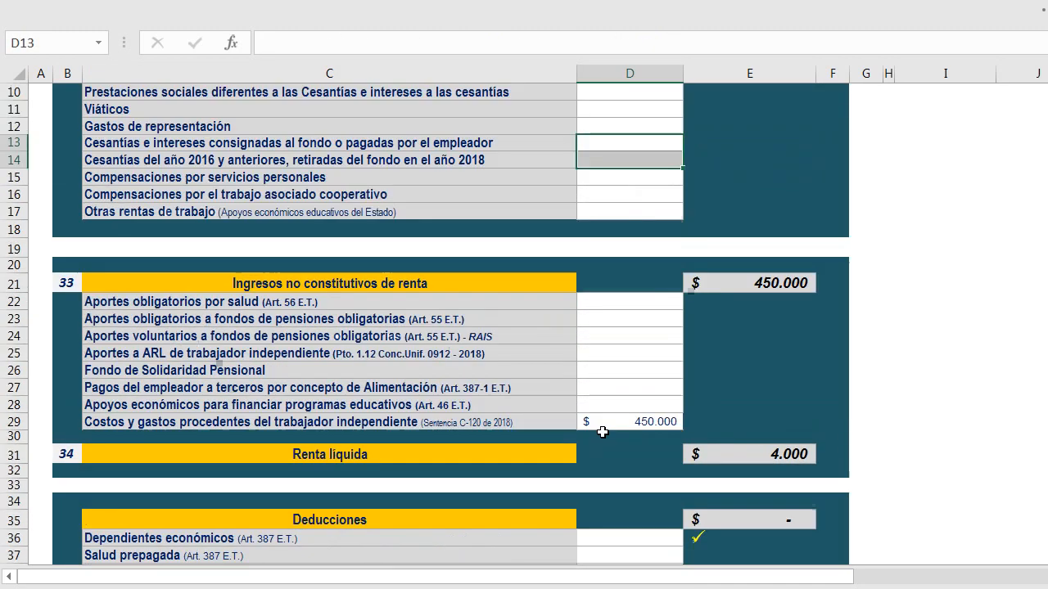
{"action": "scroll", "coordinate": [603, 431], "scroll_direction": "down", "scroll_amount": 7}
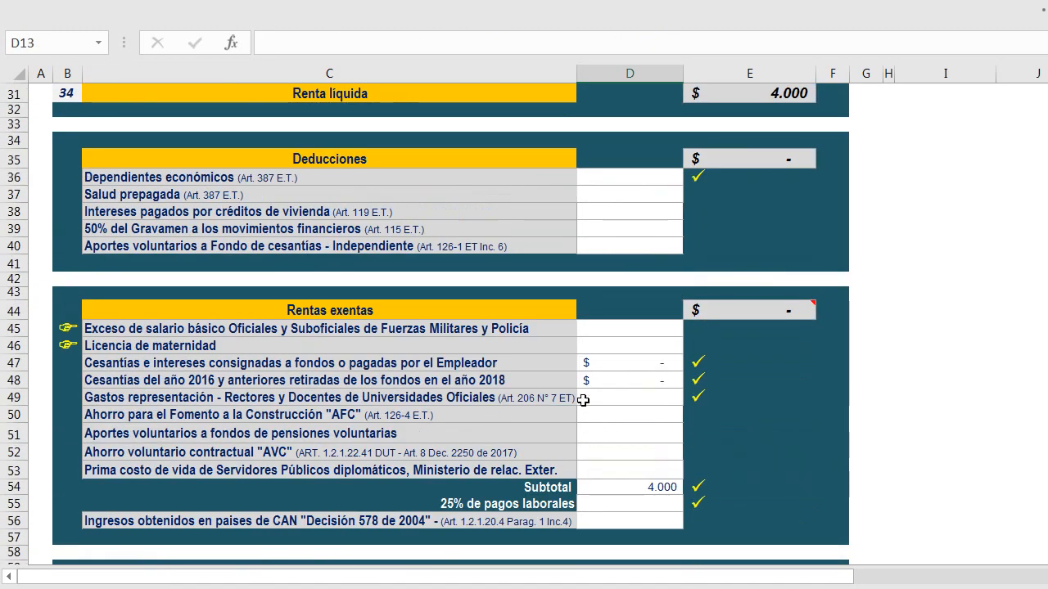
{"action": "left_click_drag", "start_coordinate": [584, 363], "coordinate": [591, 381]}
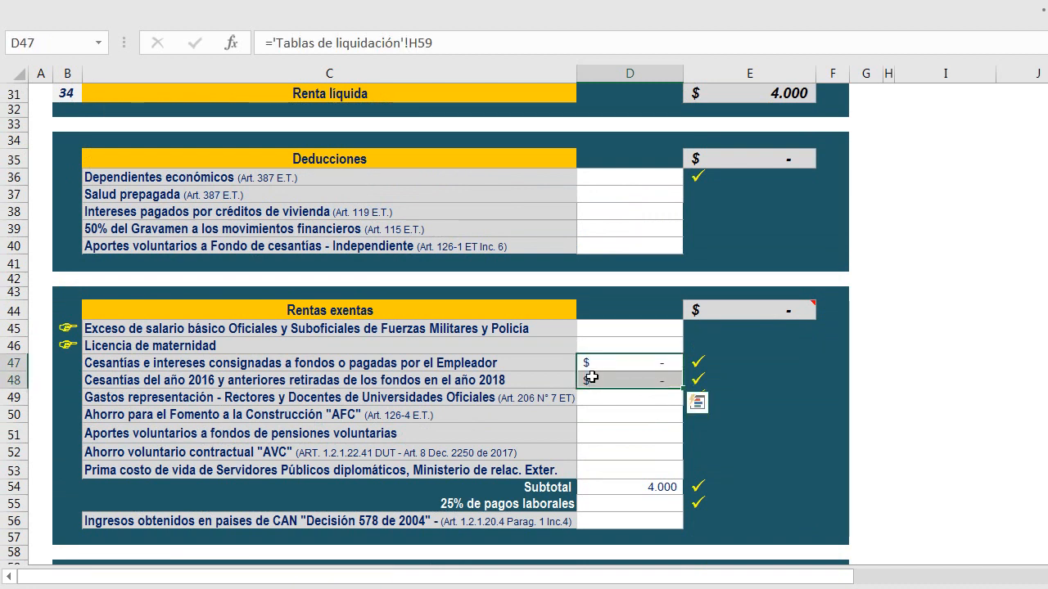
{"action": "left_click", "coordinate": [590, 344]}
{"action": "left_click", "coordinate": [592, 362]}
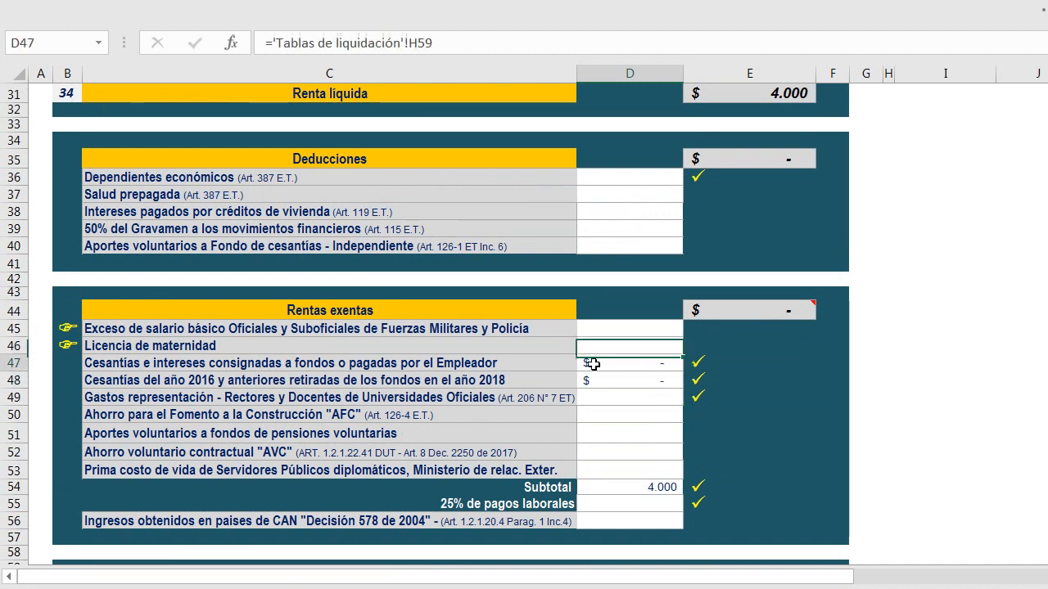
{"action": "left_click_drag", "start_coordinate": [596, 370], "coordinate": [594, 381]}
{"action": "left_click", "coordinate": [594, 344]}
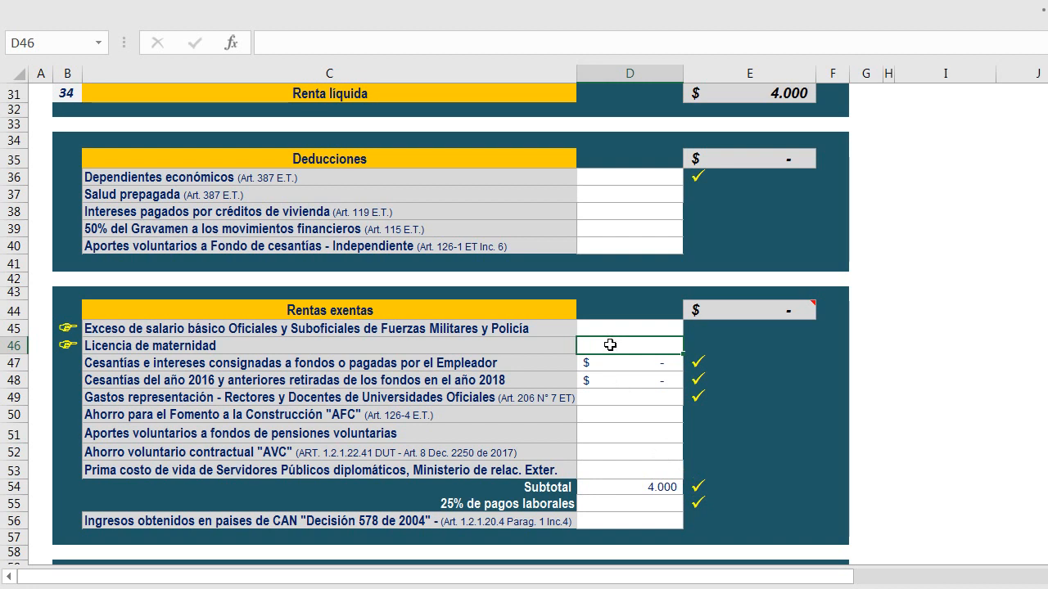
{"action": "left_click", "coordinate": [509, 348]}
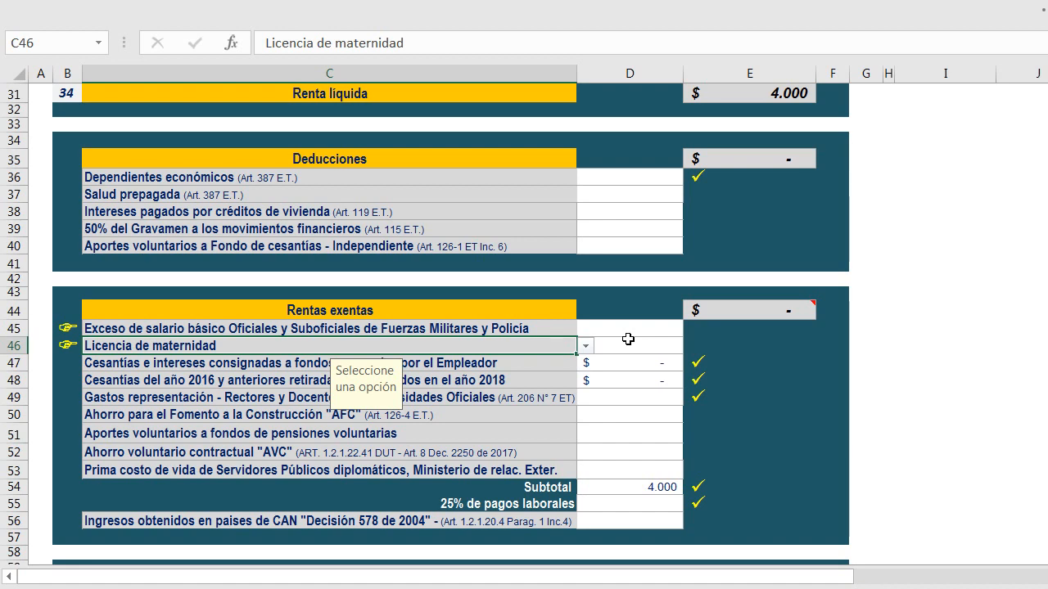
Review the gross income entry cells D7:D17 against the exempt Cesantías formula in D47.
{"action": "scroll", "coordinate": [628, 339], "scroll_direction": "up", "scroll_amount": 10}
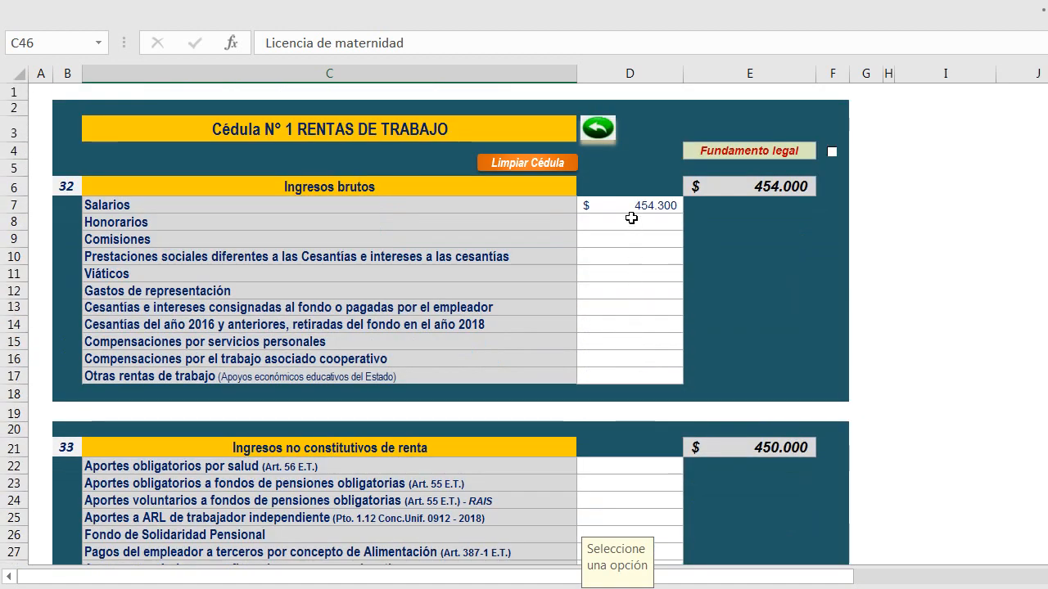
{"action": "left_click_drag", "start_coordinate": [630, 206], "coordinate": [627, 377]}
{"action": "scroll", "coordinate": [609, 426], "scroll_direction": "down", "scroll_amount": 4}
{"action": "scroll", "coordinate": [609, 437], "scroll_direction": "down", "scroll_amount": 5}
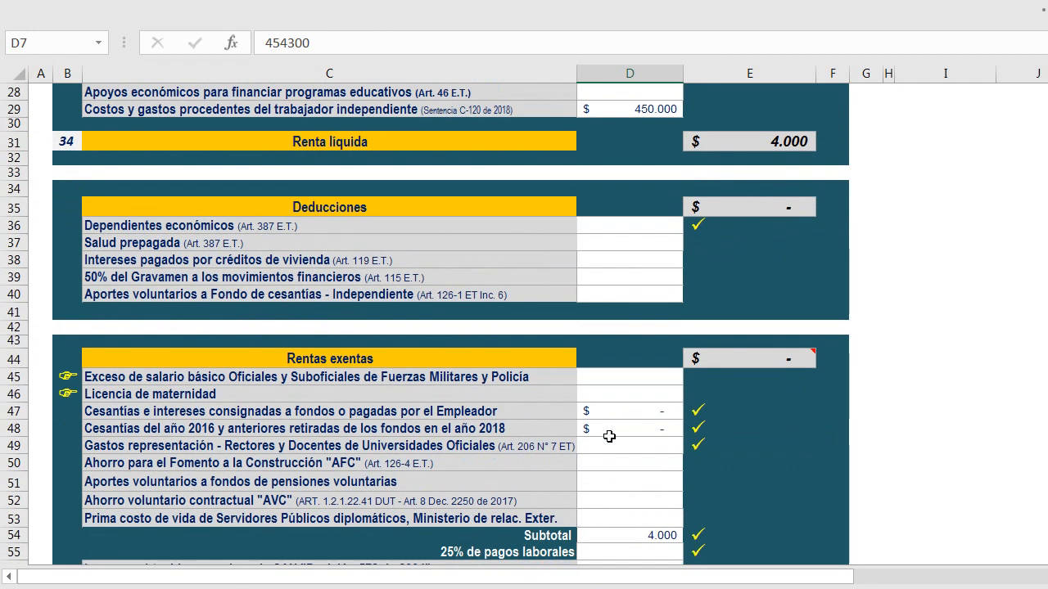
{"action": "mouse_move", "coordinate": [603, 414]}
{"action": "left_mouse_down"}
{"action": "mouse_move", "coordinate": [603, 428]}
{"action": "mouse_move", "coordinate": [602, 412]}
{"action": "left_mouse_up"}
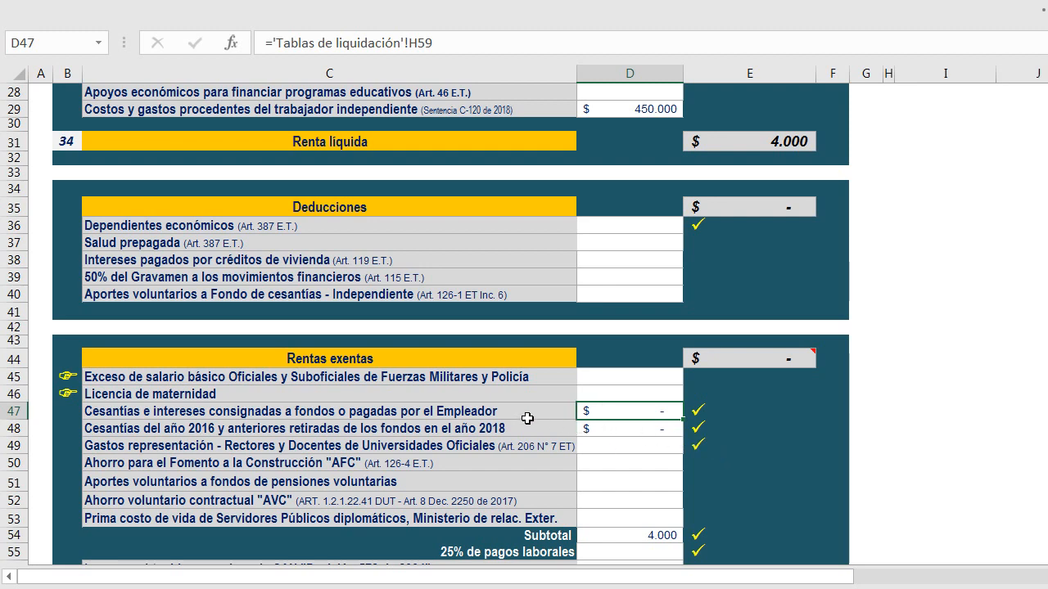
Open liquidation table 4, Límite de Cesantías Exentas, from the main menu and examine its Cesantías año 2016 y anteriores column.
{"action": "scroll", "coordinate": [527, 418], "scroll_direction": "up", "scroll_amount": 9}
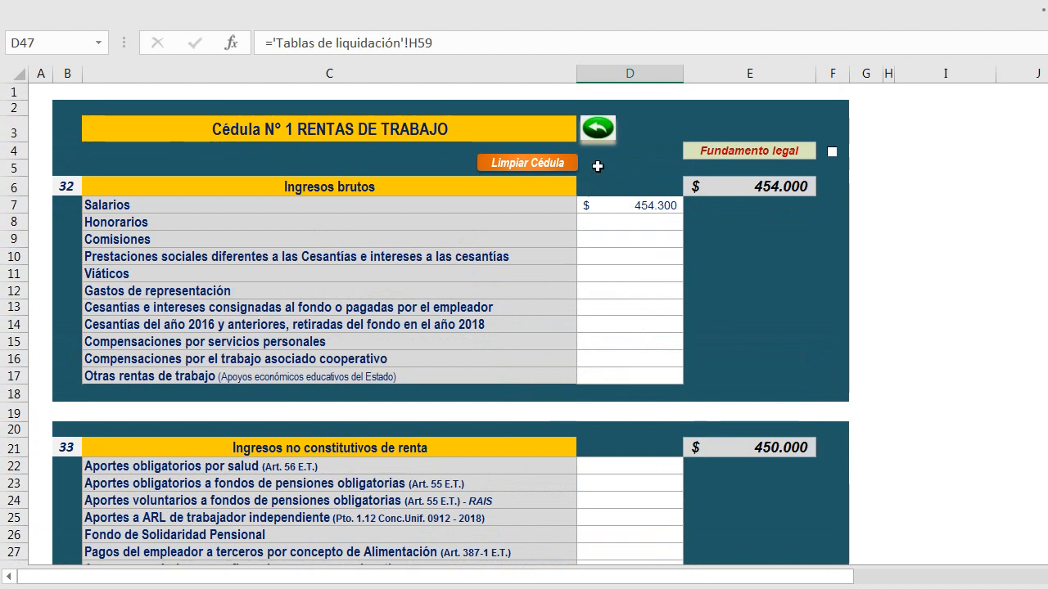
{"action": "left_click", "coordinate": [597, 130]}
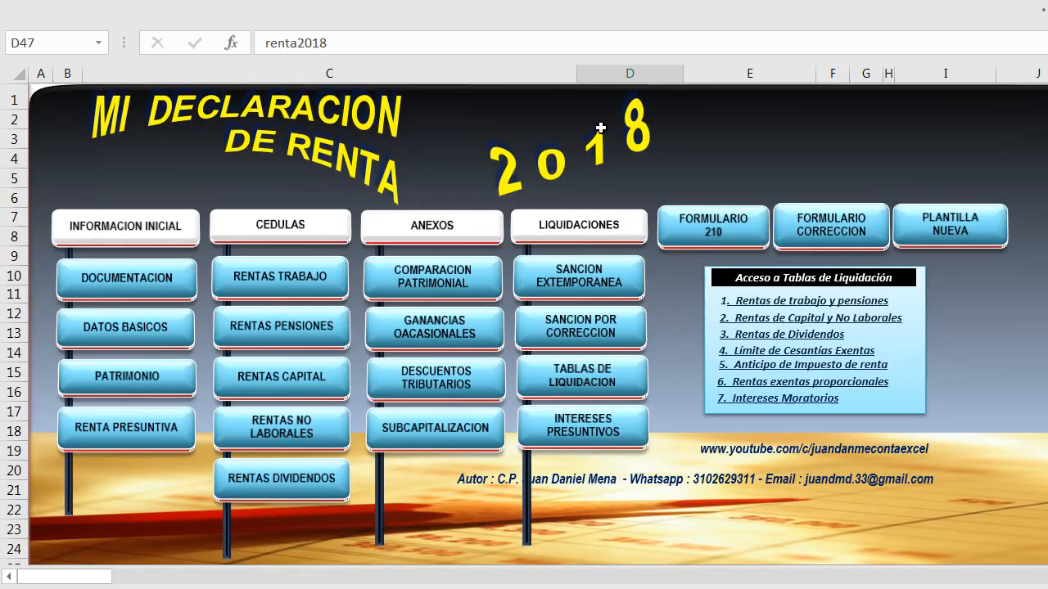
{"action": "left_click", "coordinate": [827, 351]}
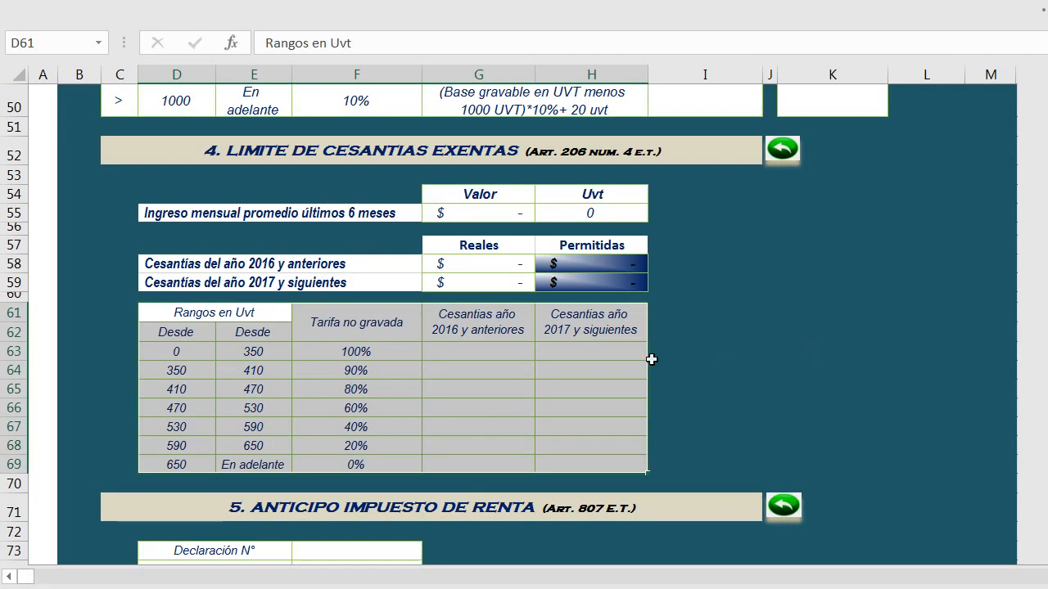
{"action": "left_click", "coordinate": [480, 348]}
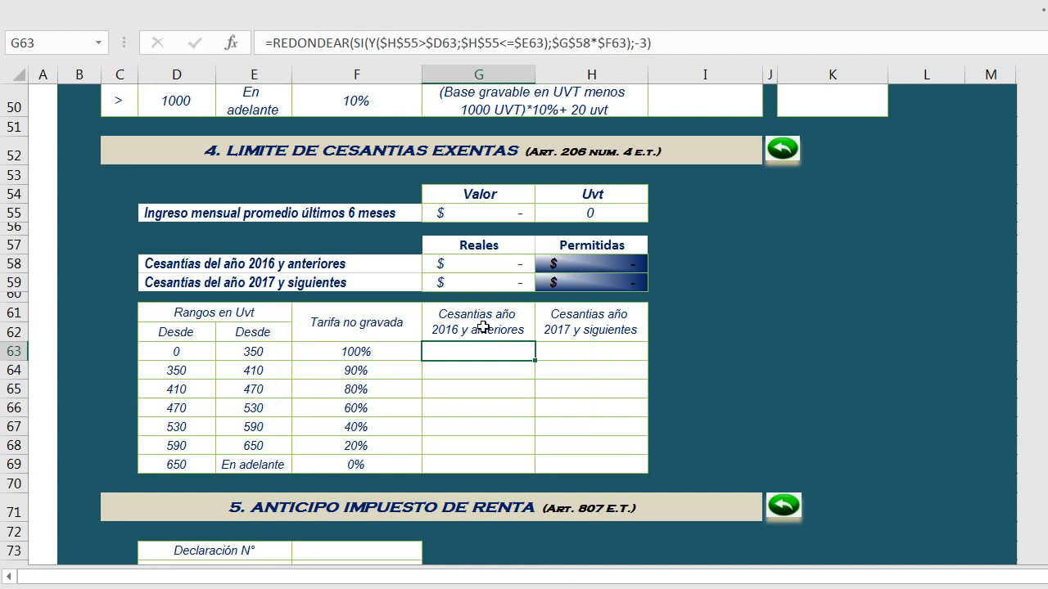
{"action": "left_click", "coordinate": [483, 327]}
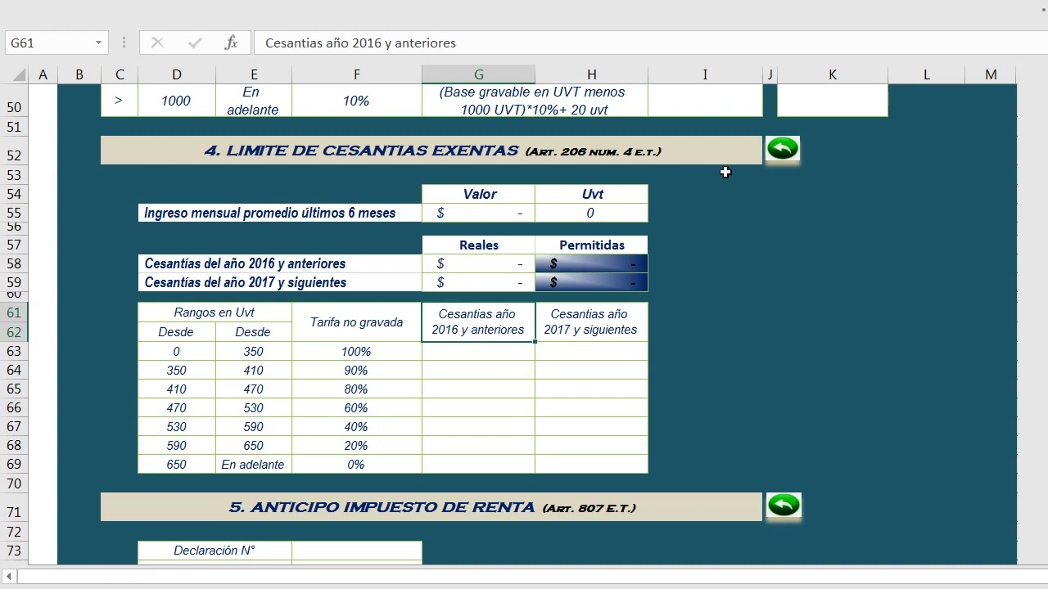
Return to the main menu and open the Datos Básicos sheet.
{"action": "left_click", "coordinate": [783, 155]}
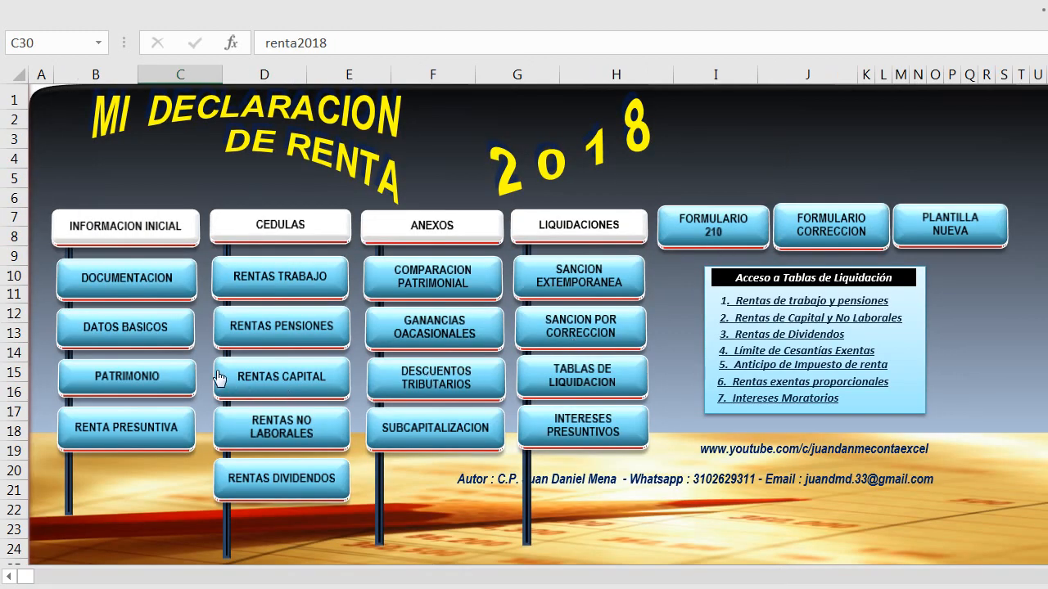
{"action": "left_click", "coordinate": [160, 326]}
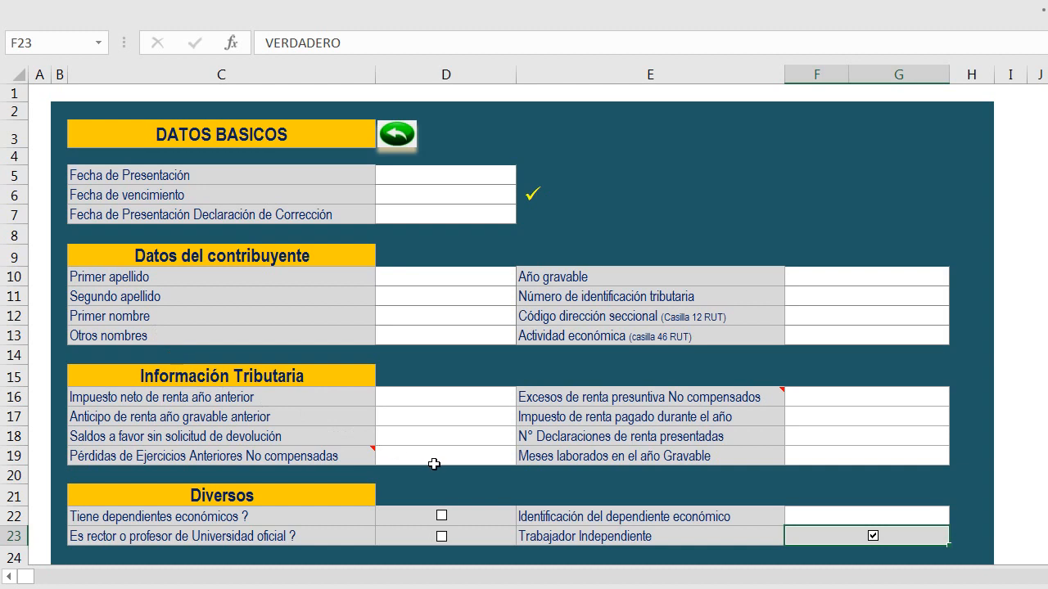
Locate the Ingreso mensual promedio últimos 6 meses entry cell D28 in Datos Básicos and return to the main menu.
{"action": "left_click", "coordinate": [455, 440]}
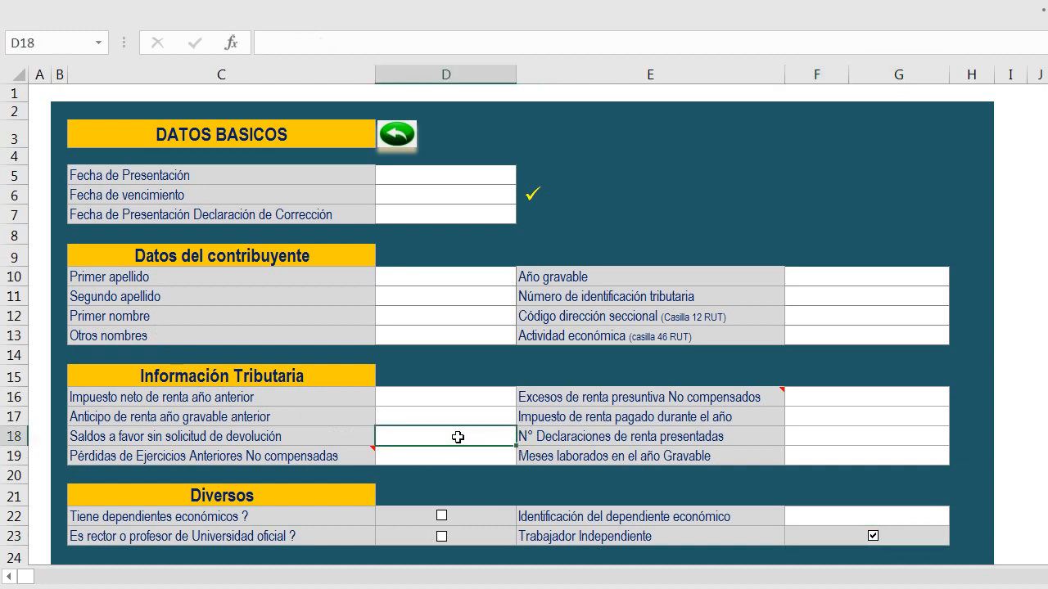
{"action": "scroll", "coordinate": [458, 437], "scroll_direction": "down", "scroll_amount": 3}
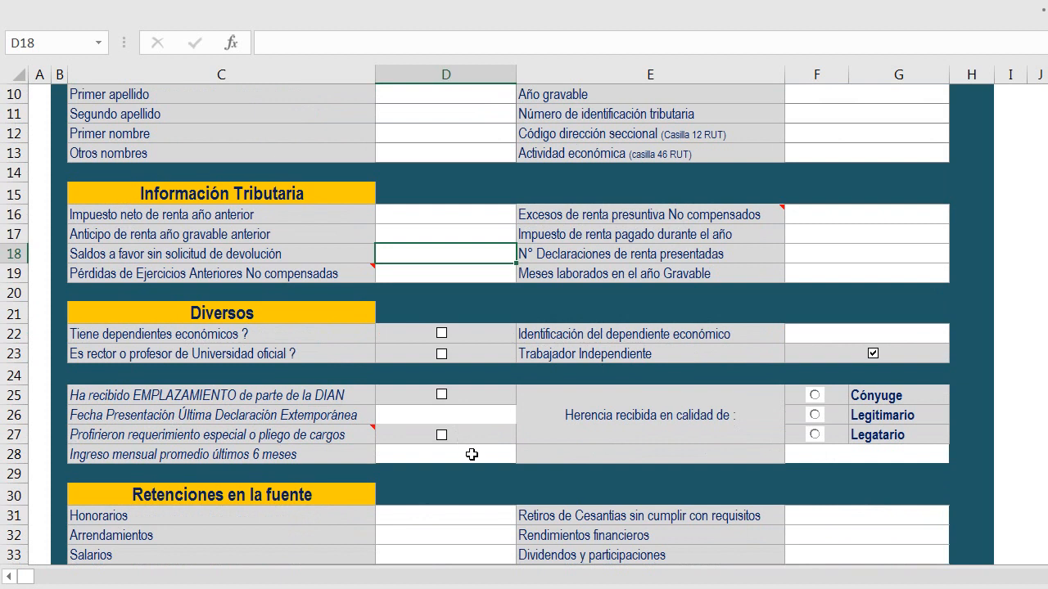
{"action": "left_click", "coordinate": [471, 454]}
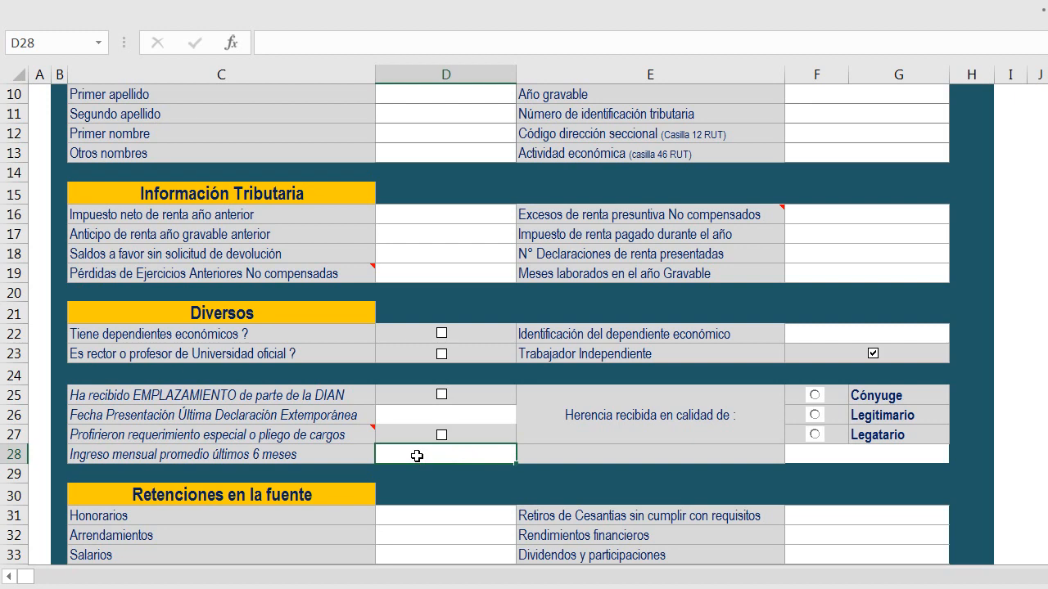
{"action": "scroll", "coordinate": [417, 456], "scroll_direction": "up", "scroll_amount": 3}
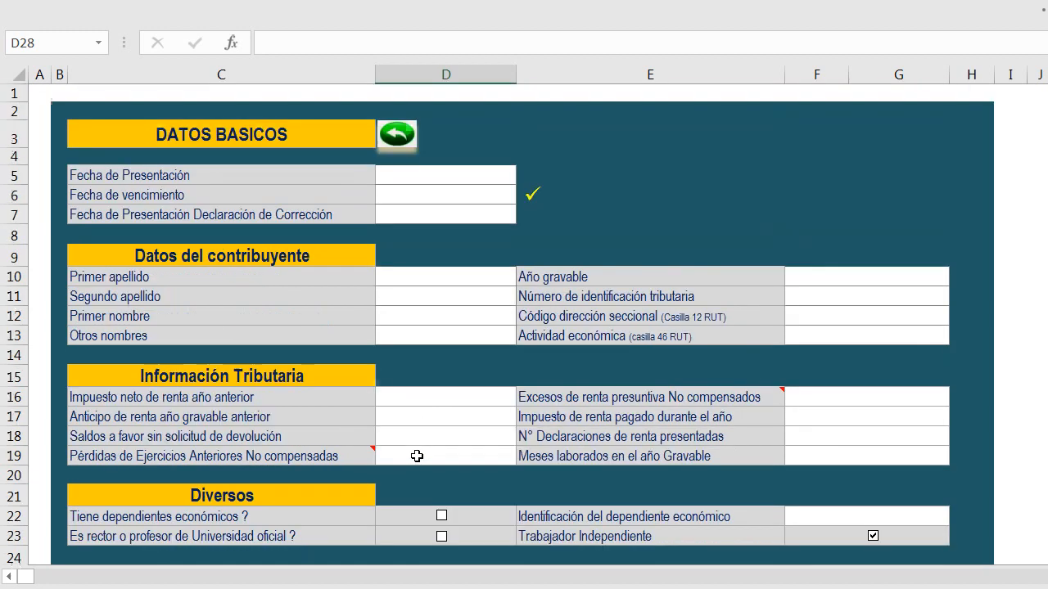
{"action": "left_click", "coordinate": [397, 140]}
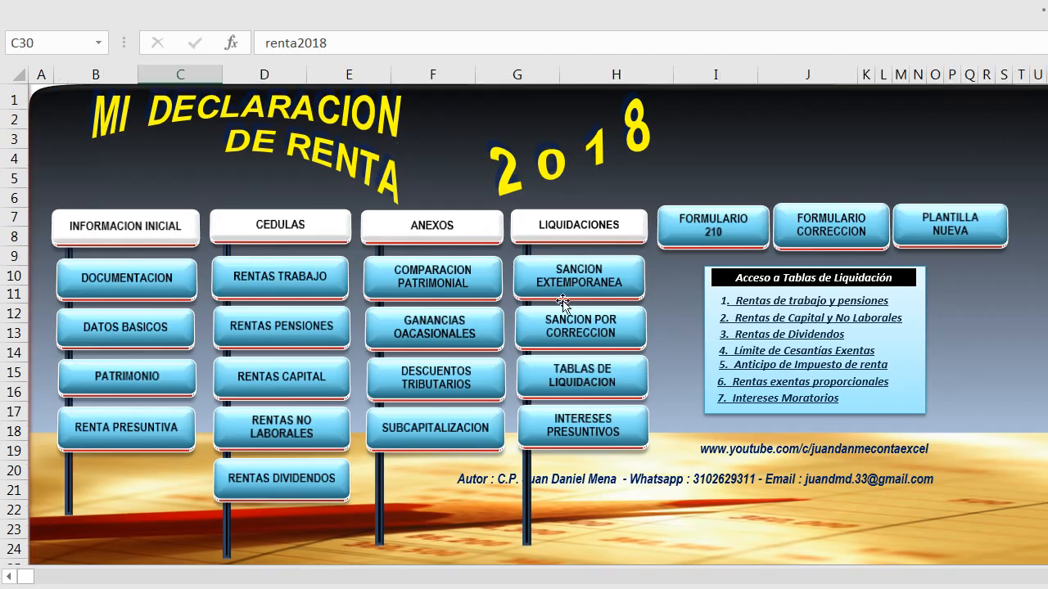
Open liquidation table 4, Límite de Cesantías Exentas, and change the H61 column heading to Cesantias año 2018 y siguientes.
{"action": "left_click", "coordinate": [817, 352]}
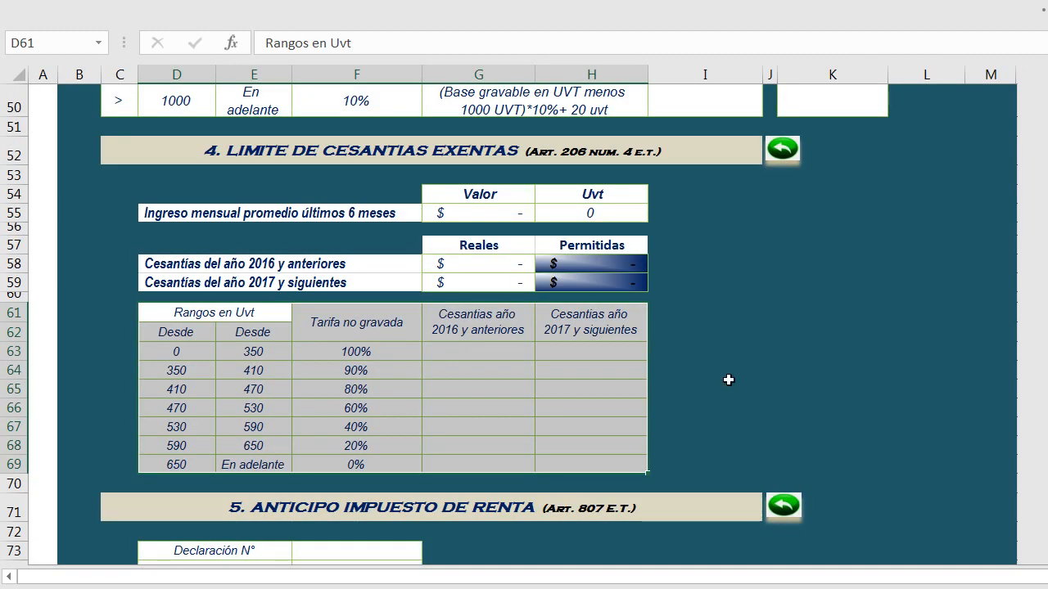
{"action": "left_click", "coordinate": [461, 355]}
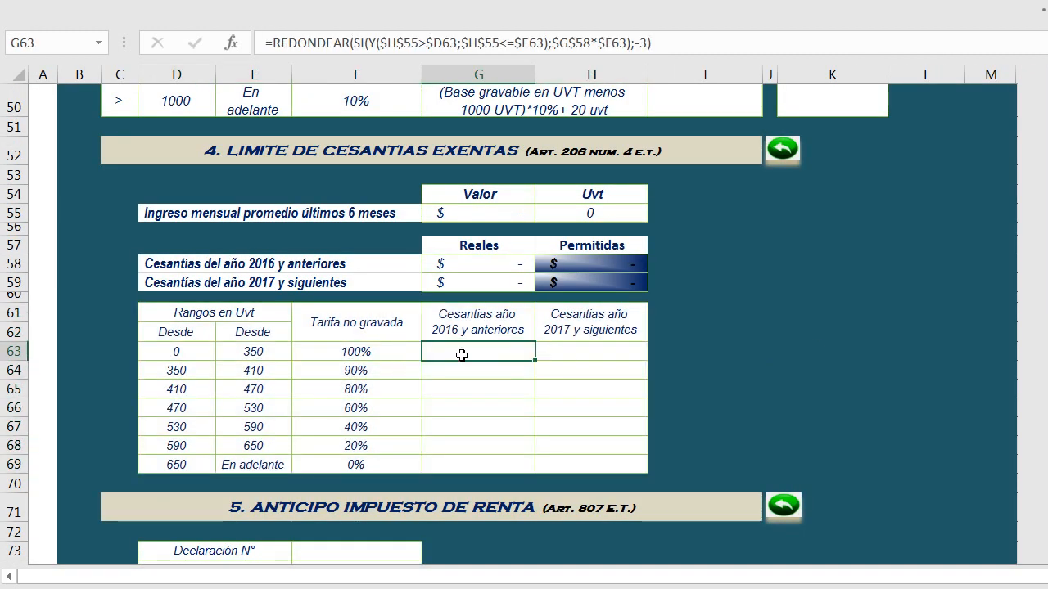
{"action": "double_click", "coordinate": [567, 331]}
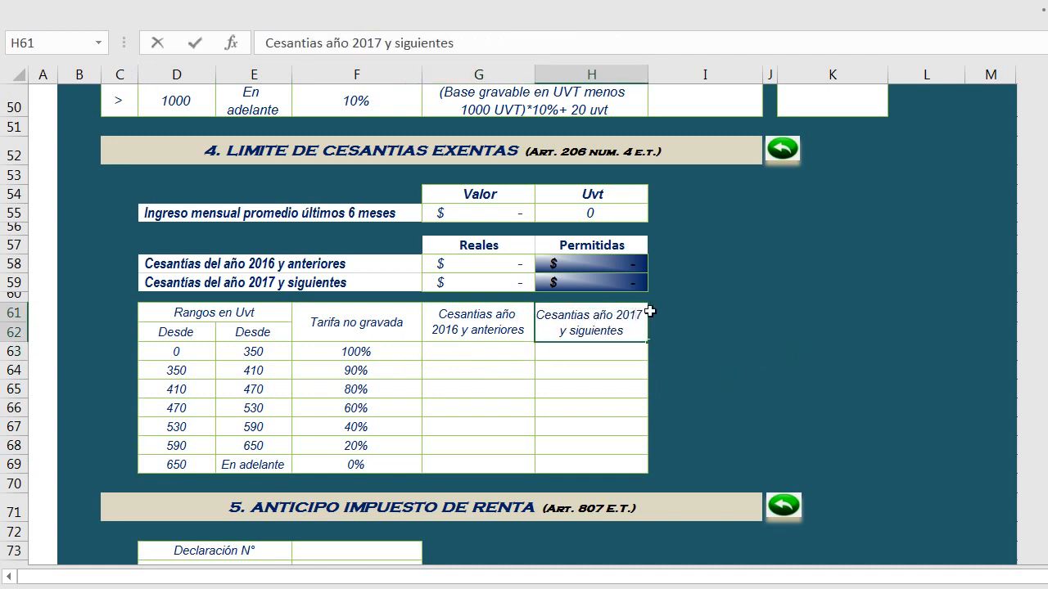
{"action": "key", "text": "BackSpace"}
{"action": "type", "text": "8"}
{"action": "key", "text": "Return"}
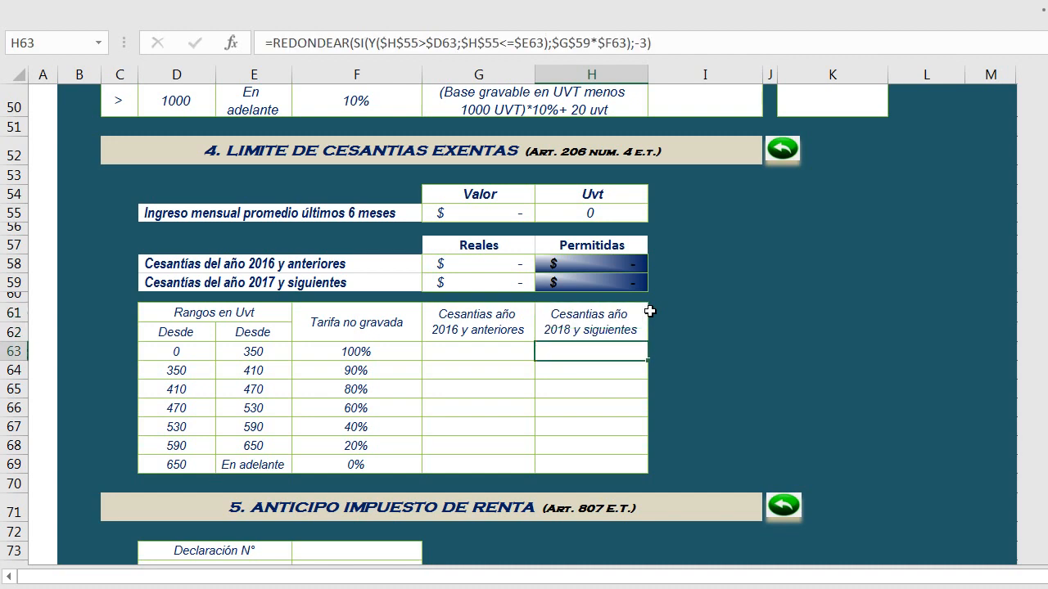
Compare the formulas in G63 and H63 with the Tarifa no gravada percentages in F63:F69.
{"action": "left_click", "coordinate": [516, 352]}
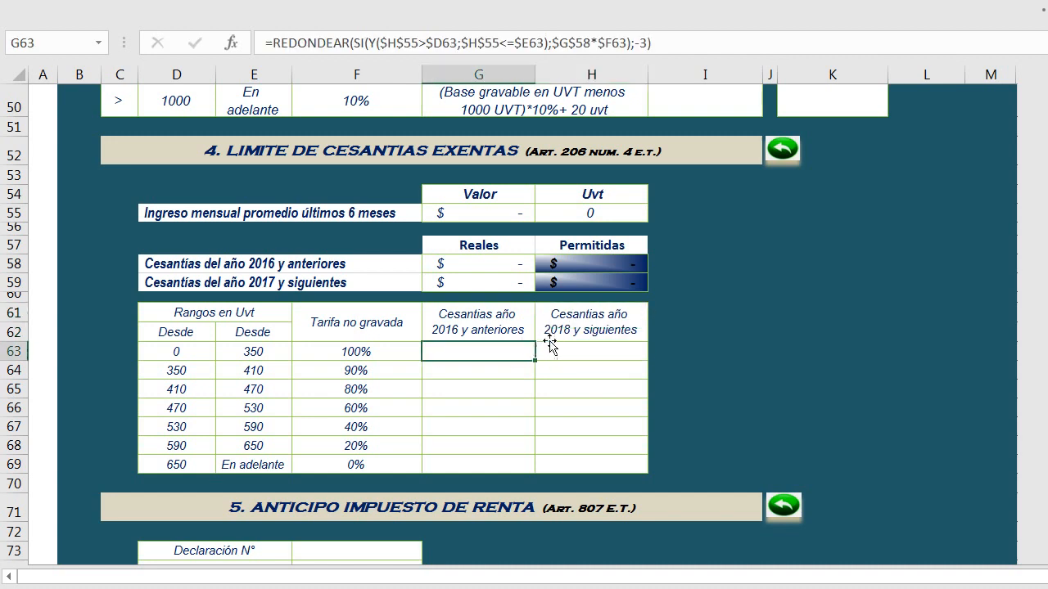
{"action": "left_click", "coordinate": [577, 351]}
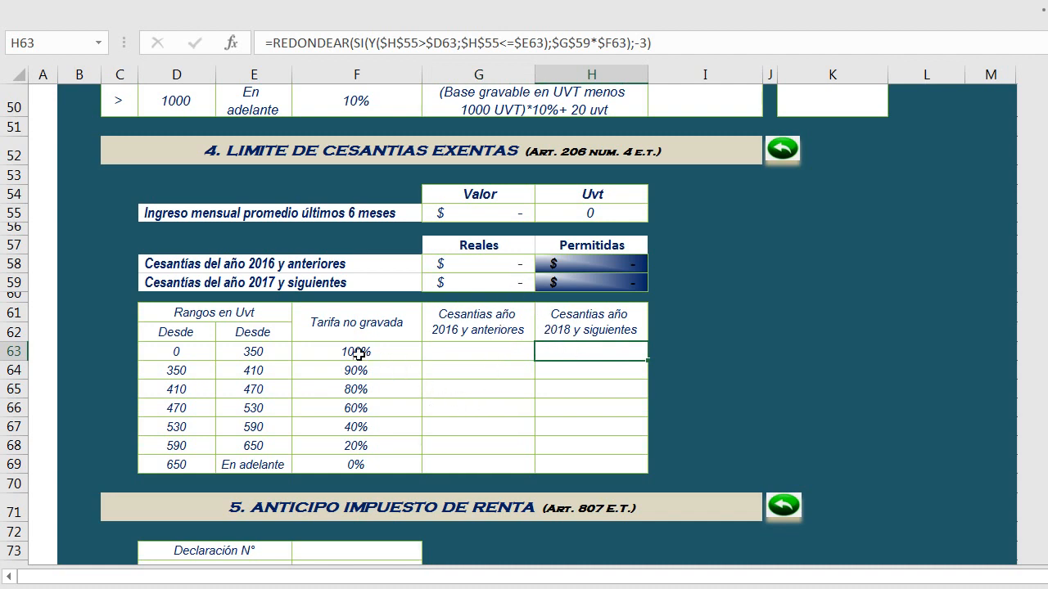
{"action": "left_click_drag", "start_coordinate": [359, 353], "coordinate": [356, 465]}
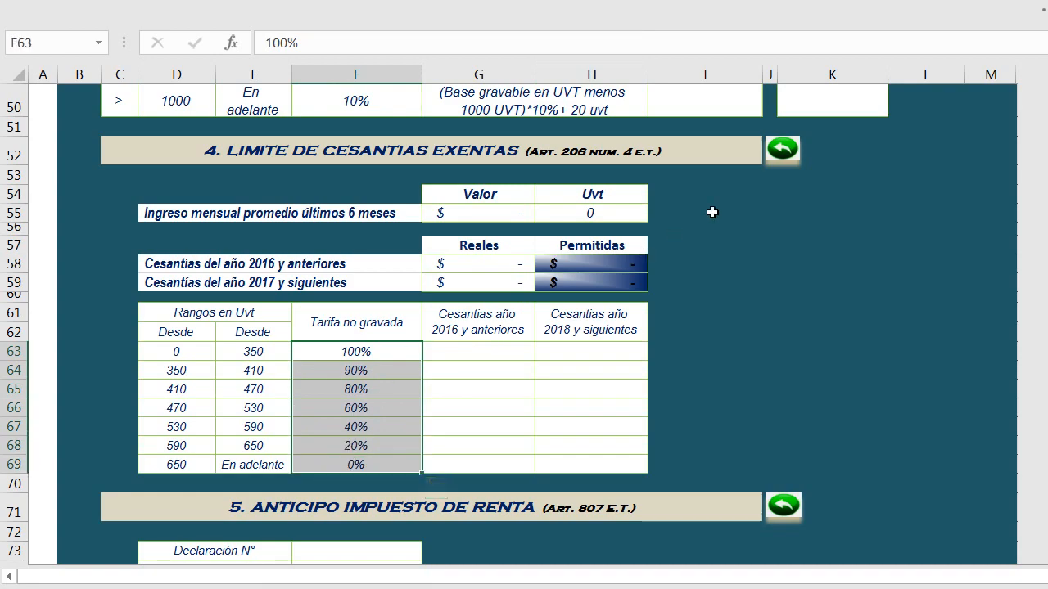
Return through the main menu to the Rentas Trabajo sheet and review its Rentas exentas rows, including Ahorro AFC in row 50.
{"action": "left_click", "coordinate": [779, 149]}
{"action": "left_click", "coordinate": [297, 296]}
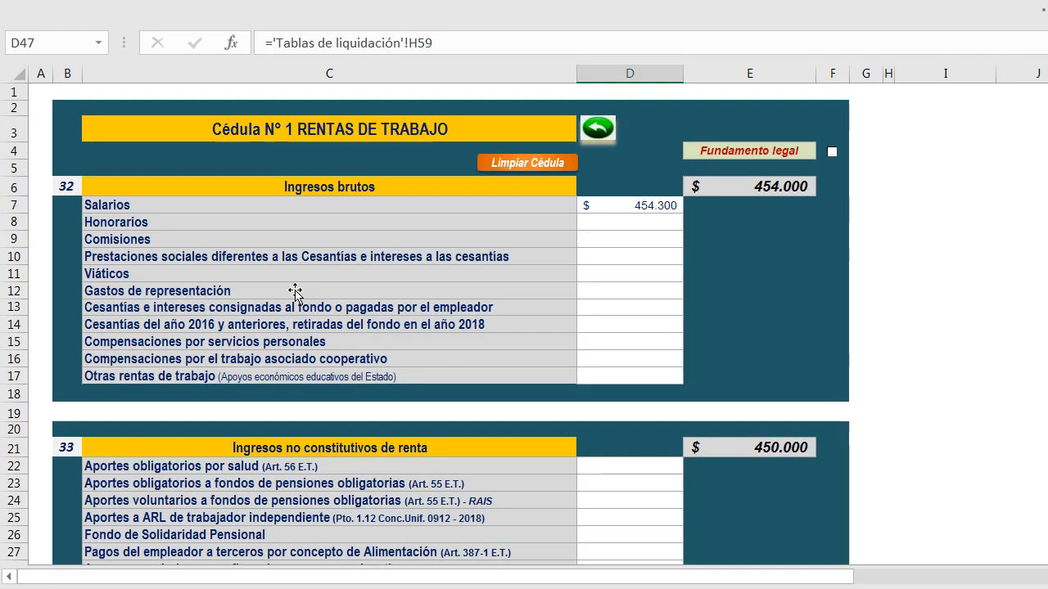
{"action": "left_click", "coordinate": [297, 524]}
{"action": "scroll", "coordinate": [297, 524], "scroll_direction": "down", "scroll_amount": 2}
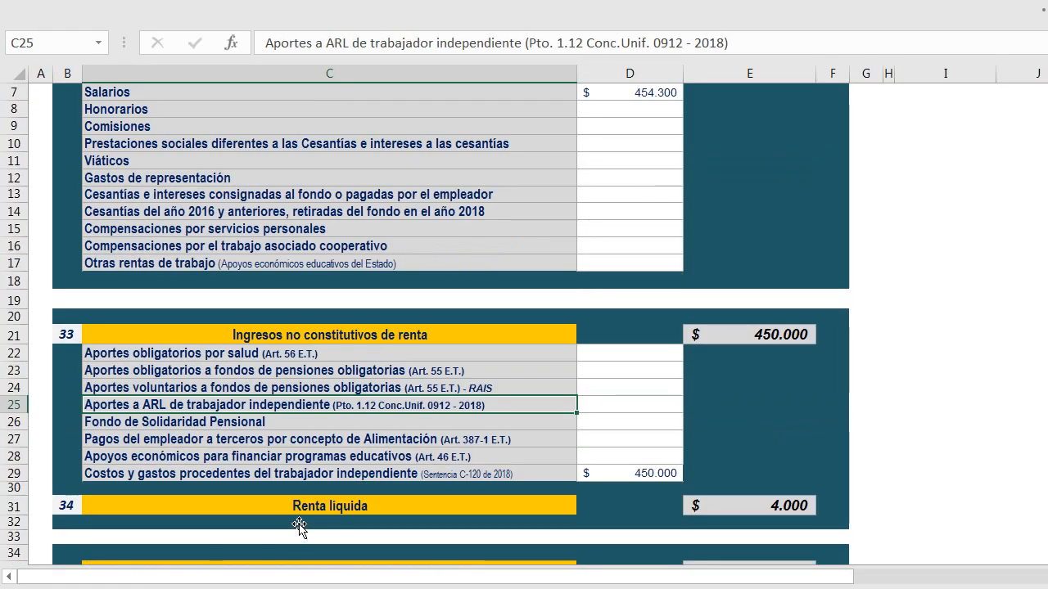
{"action": "scroll", "coordinate": [293, 456], "scroll_direction": "down", "scroll_amount": 8}
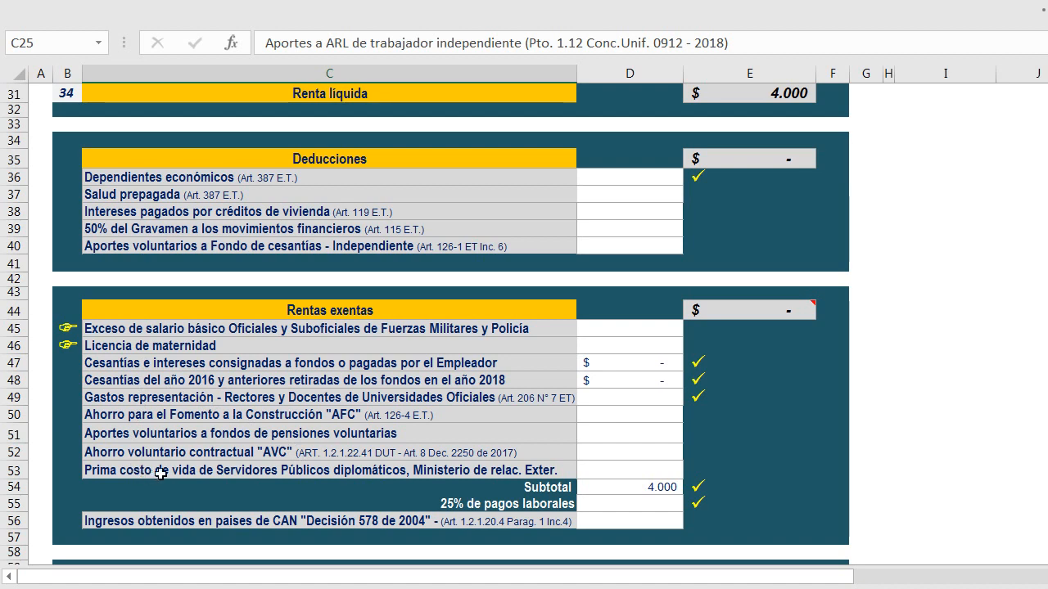
{"action": "left_click", "coordinate": [180, 416]}
{"action": "scroll", "coordinate": [187, 515], "scroll_direction": "down", "scroll_amount": 3}
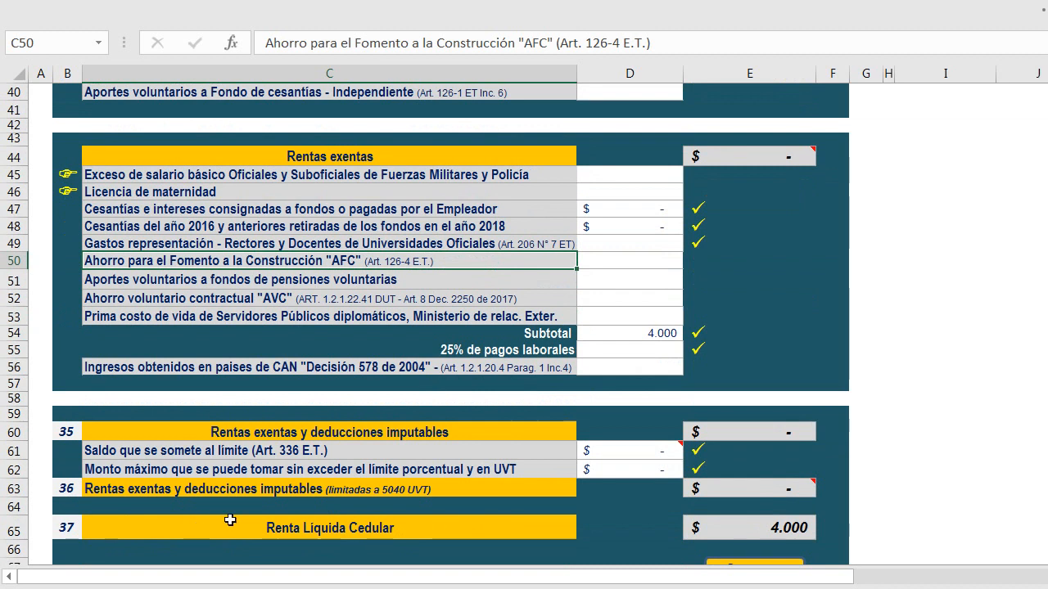
Read the note attached to the Saldo que se somete al límite amount in D61.
{"action": "left_click", "coordinate": [309, 449]}
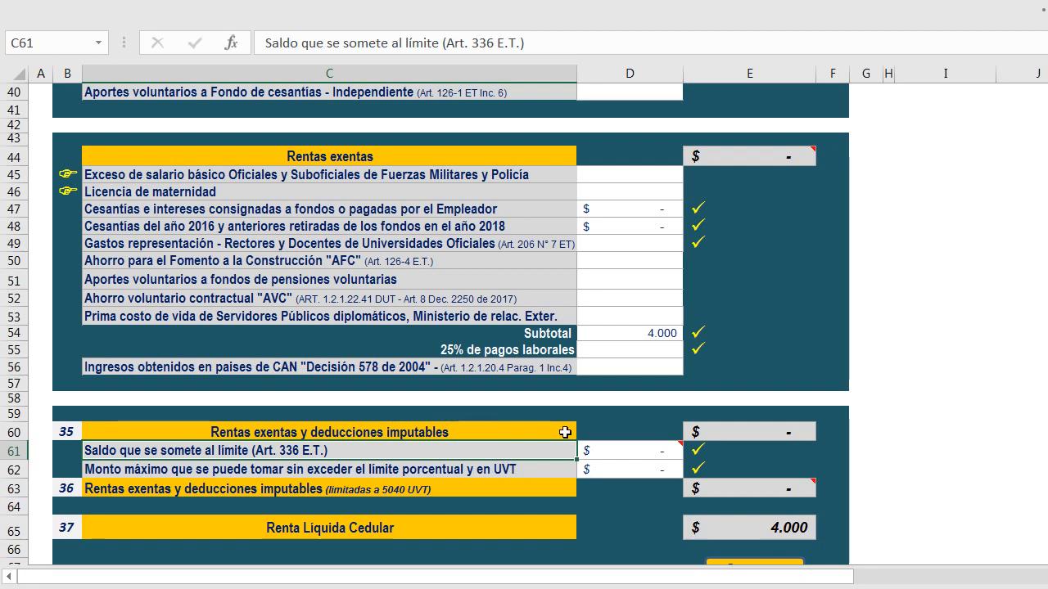
{"action": "mouse_move", "coordinate": [667, 452]}
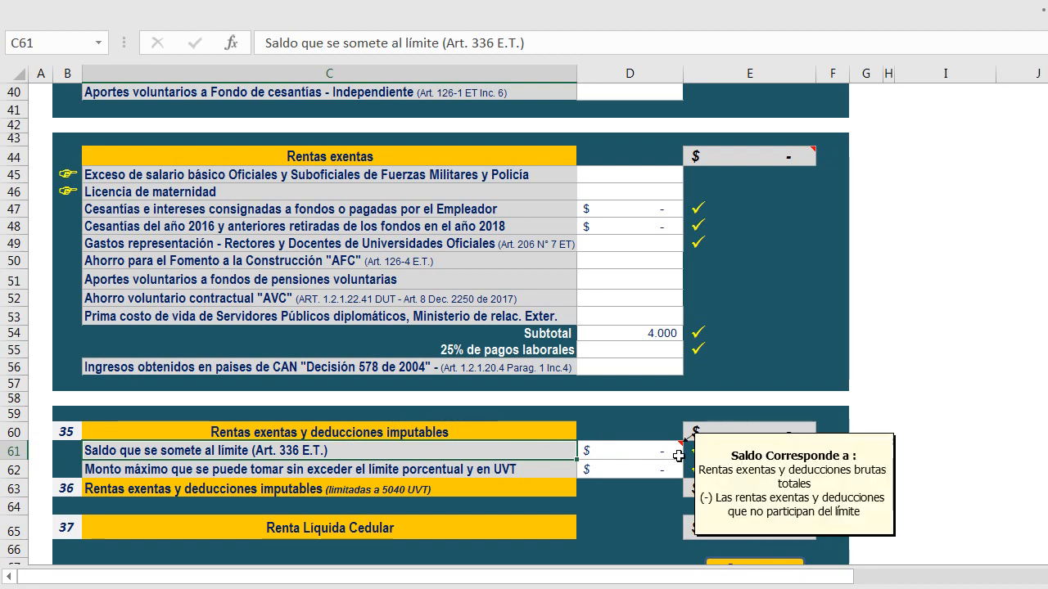
{"action": "left_click", "coordinate": [617, 415]}
Inspect the Renta líquida formula in E31 and review the schedule's sections from Ingresos brutos to Renta Líquida Cedular.
{"action": "scroll", "coordinate": [617, 418], "scroll_direction": "up", "scroll_amount": 7}
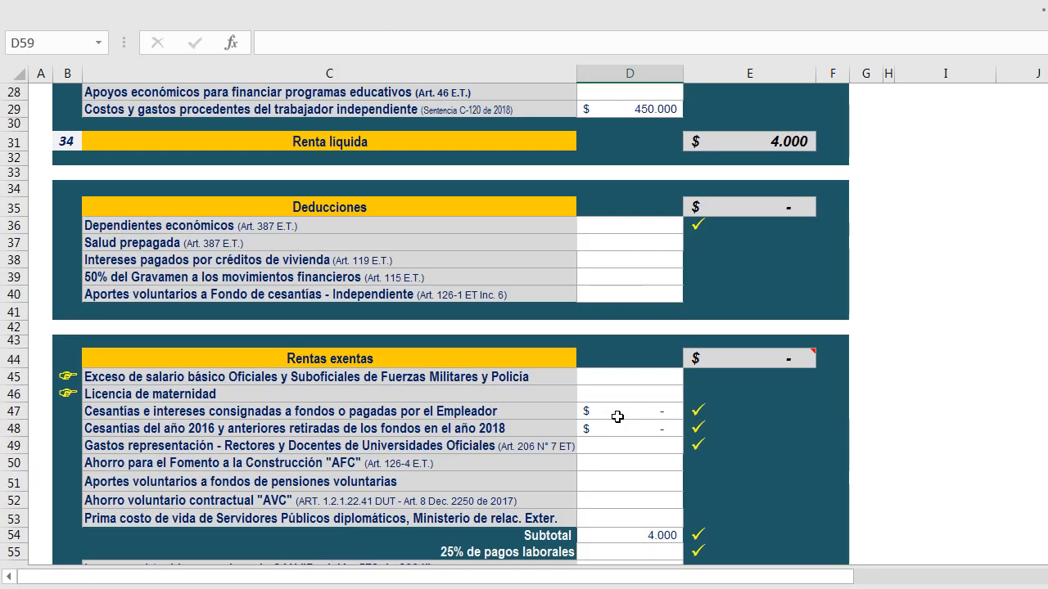
{"action": "left_click", "coordinate": [720, 302]}
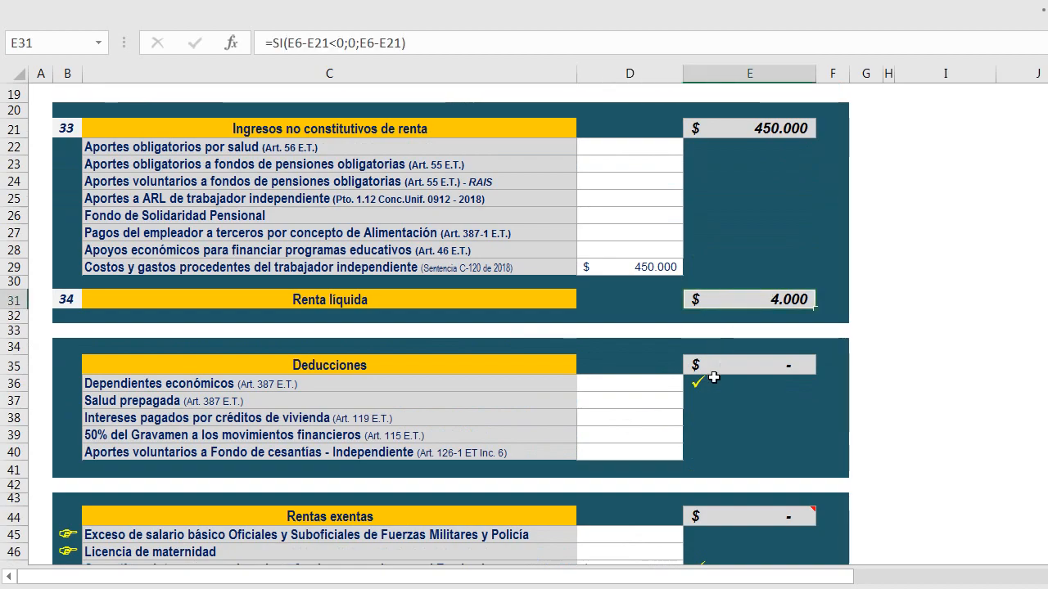
{"action": "scroll", "coordinate": [709, 376], "scroll_direction": "down", "scroll_amount": 3}
{"action": "scroll", "coordinate": [602, 477], "scroll_direction": "up", "scroll_amount": 9}
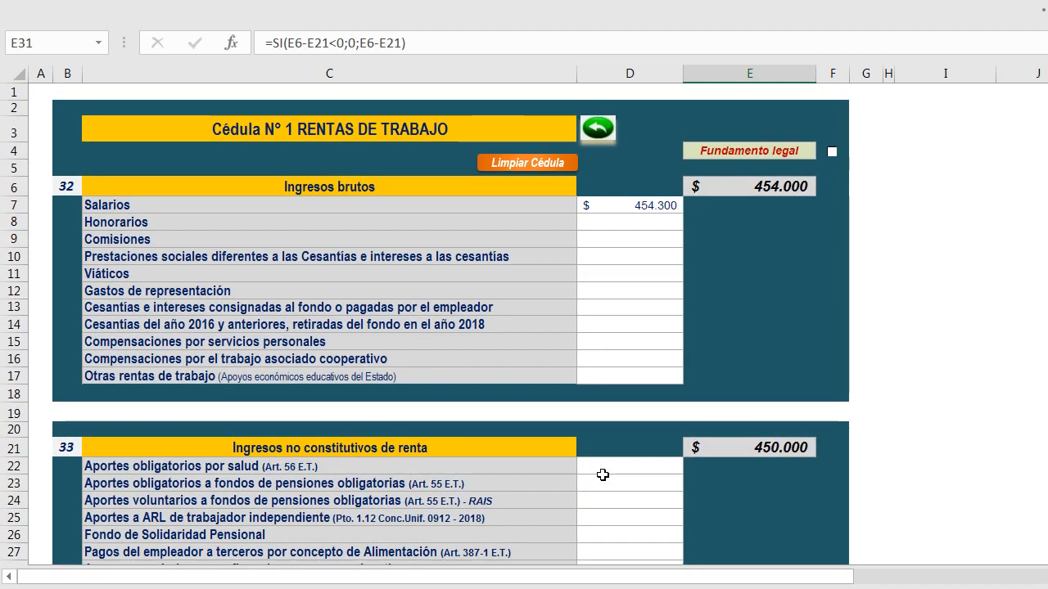
{"action": "scroll", "coordinate": [602, 480], "scroll_direction": "down", "scroll_amount": 3}
{"action": "scroll", "coordinate": [602, 480], "scroll_direction": "down", "scroll_amount": 8}
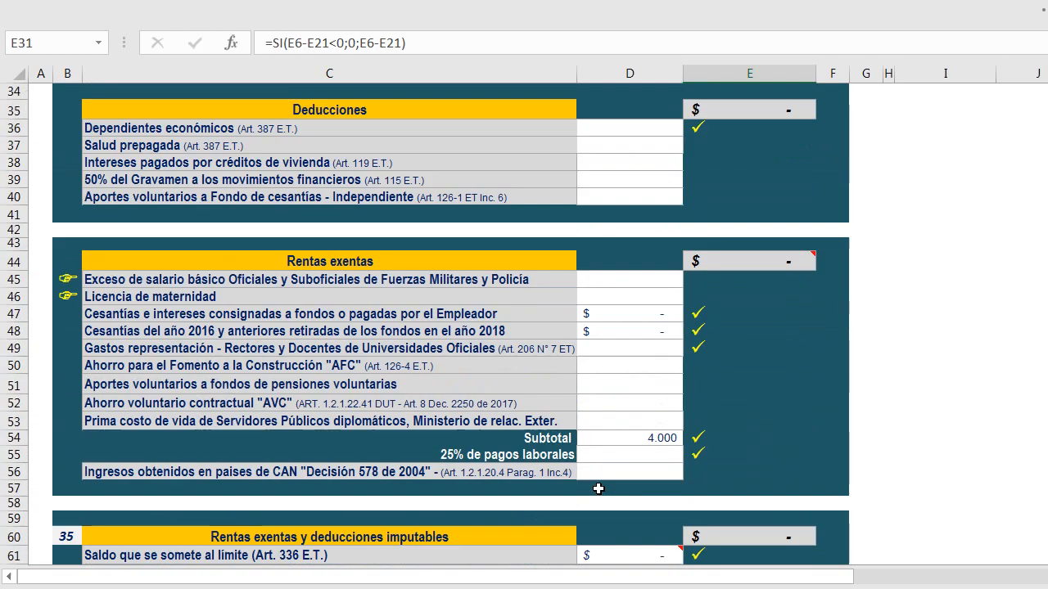
{"action": "scroll", "coordinate": [596, 492], "scroll_direction": "down", "scroll_amount": 3}
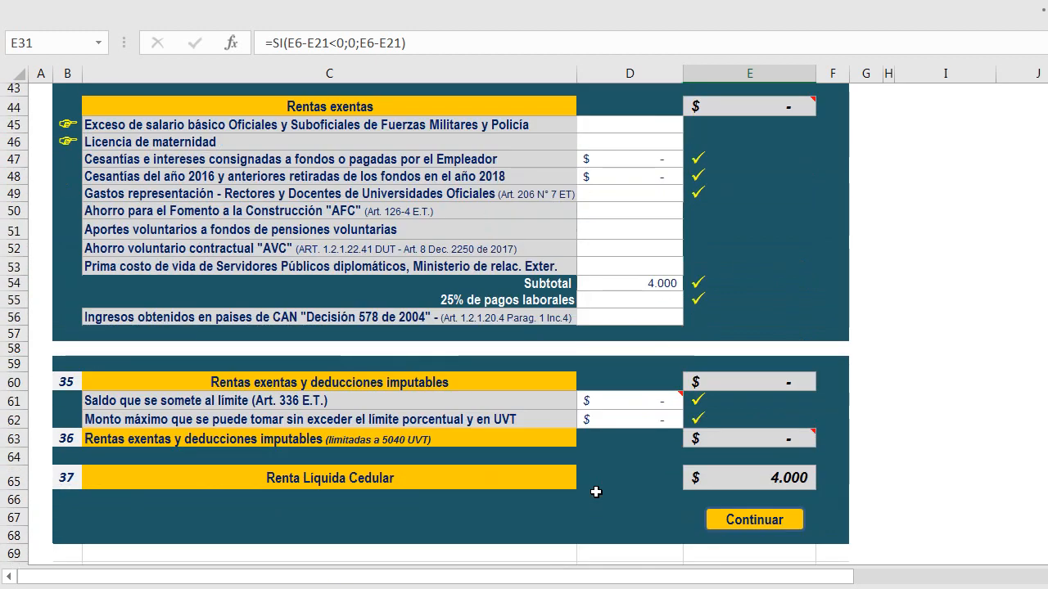
Examine the Rentas exentas y deducciones imputables block, including the limit balance and maximum amount rows 61 and 62.
{"action": "left_click", "coordinate": [619, 365]}
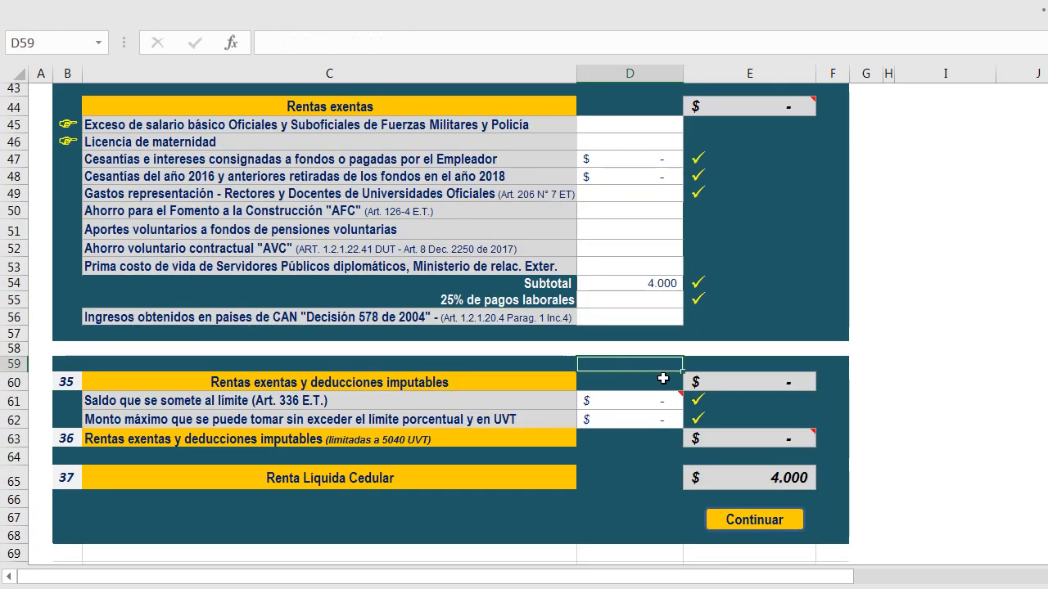
{"action": "left_click", "coordinate": [723, 365]}
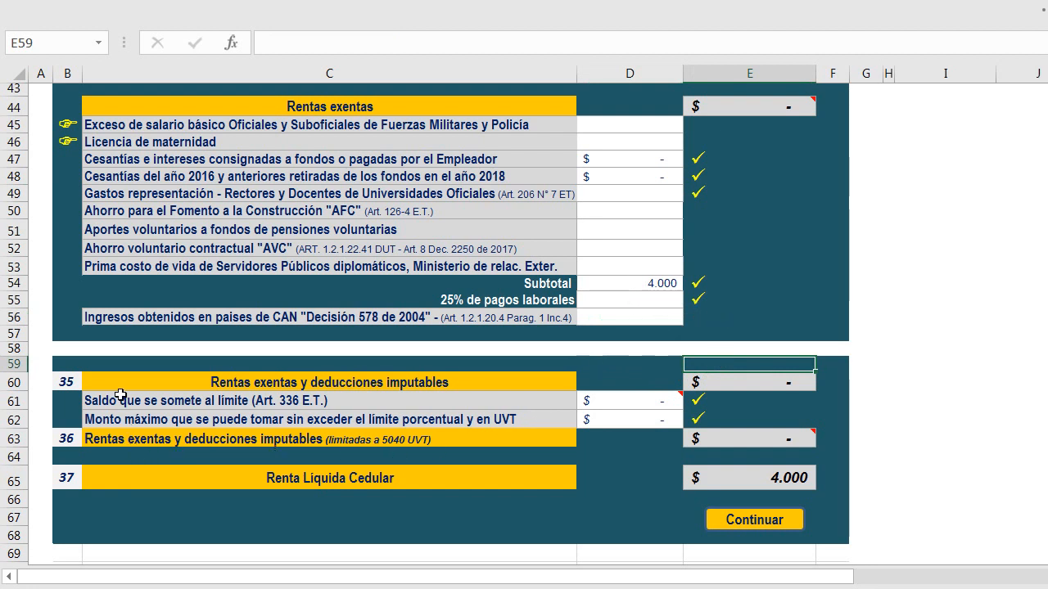
{"action": "left_click_drag", "start_coordinate": [120, 396], "coordinate": [123, 413]}
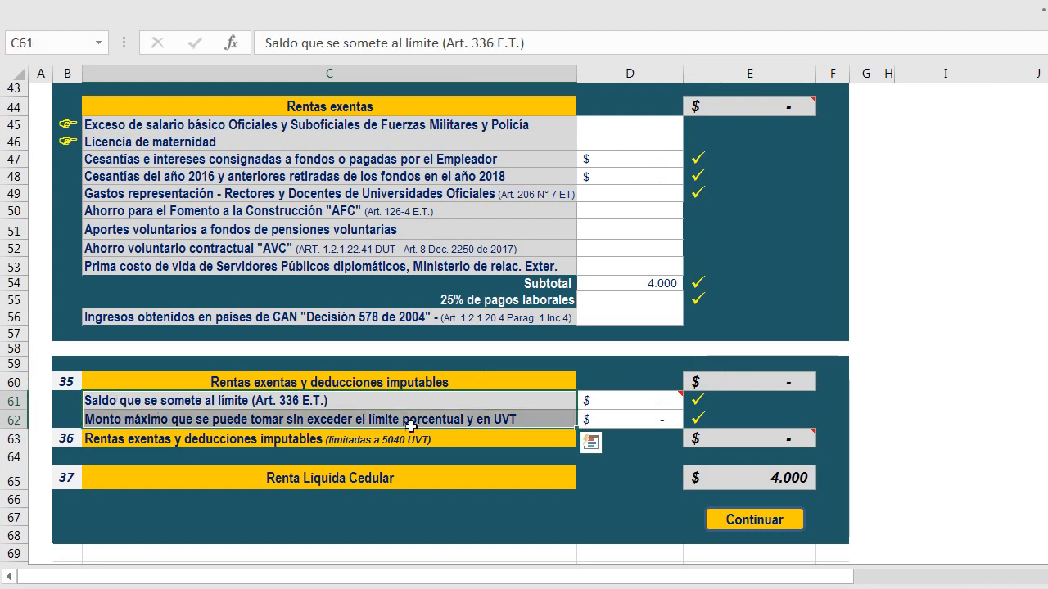
{"action": "left_click", "coordinate": [604, 401]}
{"action": "left_click", "coordinate": [624, 378]}
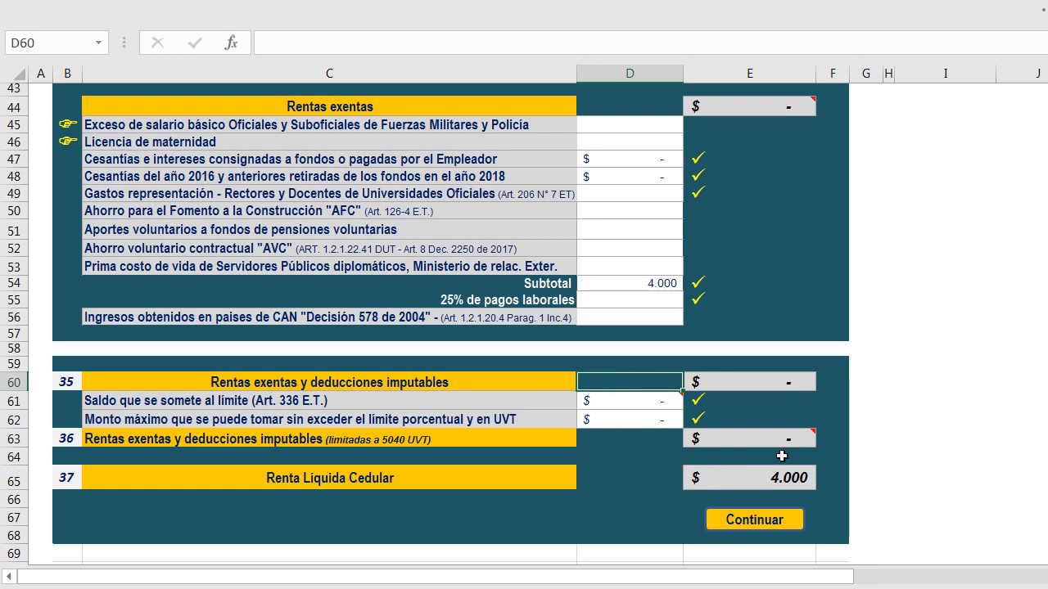
Check the exempt income entry cells D51:D53 for voluntary pension contributions, AVC savings and Prima costo de vida.
{"action": "left_click", "coordinate": [621, 257]}
{"action": "left_click", "coordinate": [619, 267]}
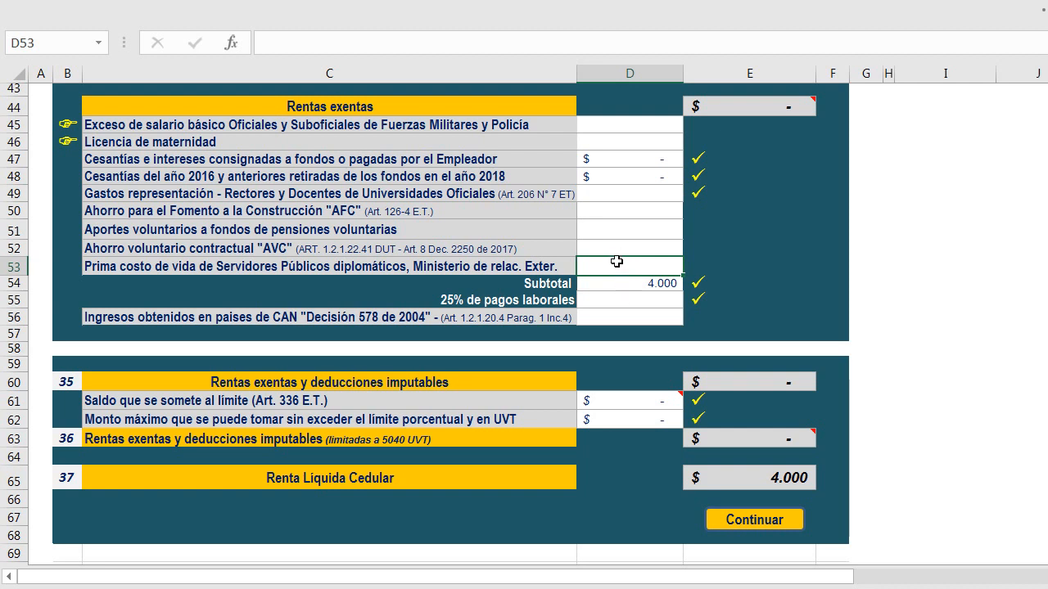
{"action": "left_click", "coordinate": [618, 232]}
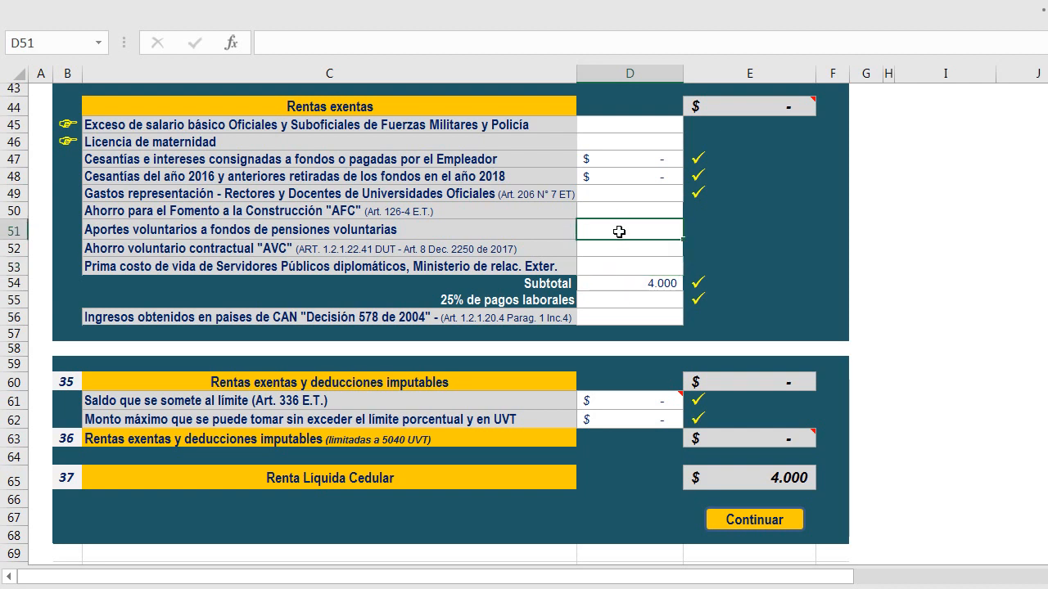
{"action": "left_click", "coordinate": [628, 249]}
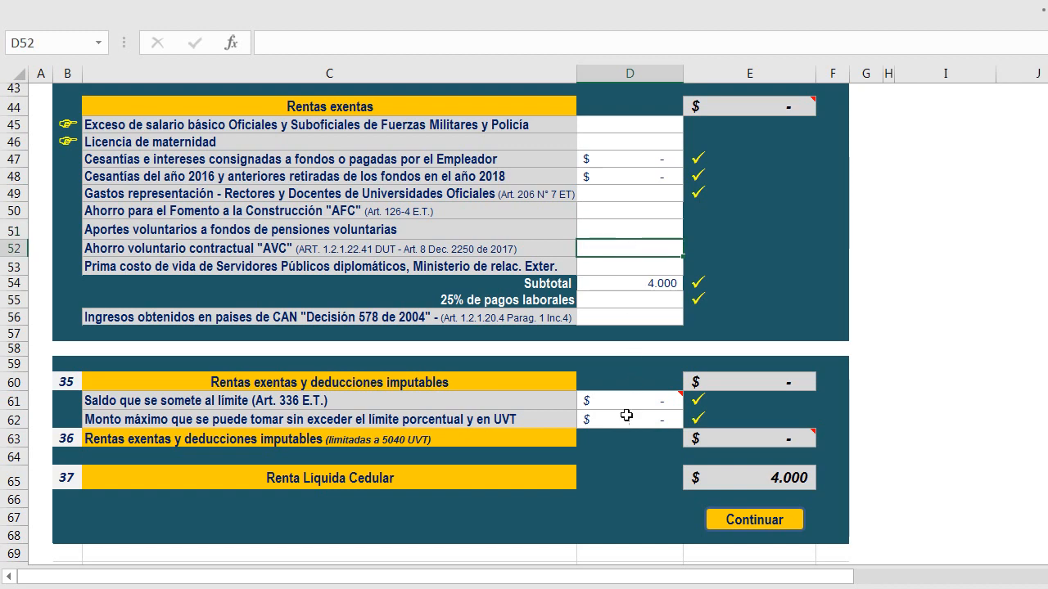
Turn on the Fundamento legal option at the head of the Rentas de Trabajo schedule and view its legal notes.
{"action": "scroll", "coordinate": [603, 506], "scroll_direction": "up", "scroll_amount": 4}
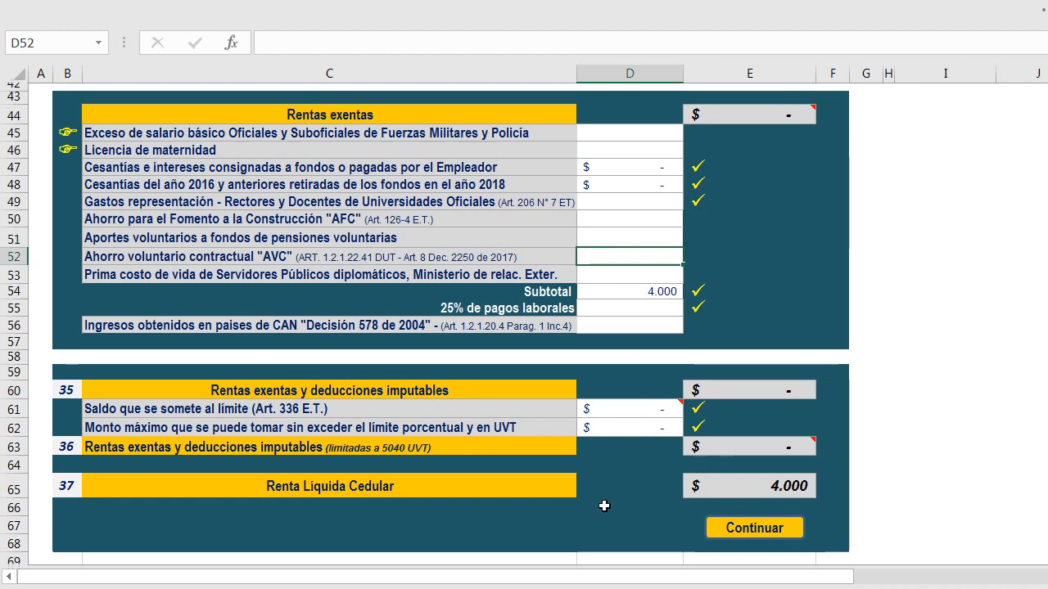
{"action": "scroll", "coordinate": [604, 505], "scroll_direction": "up", "scroll_amount": 1}
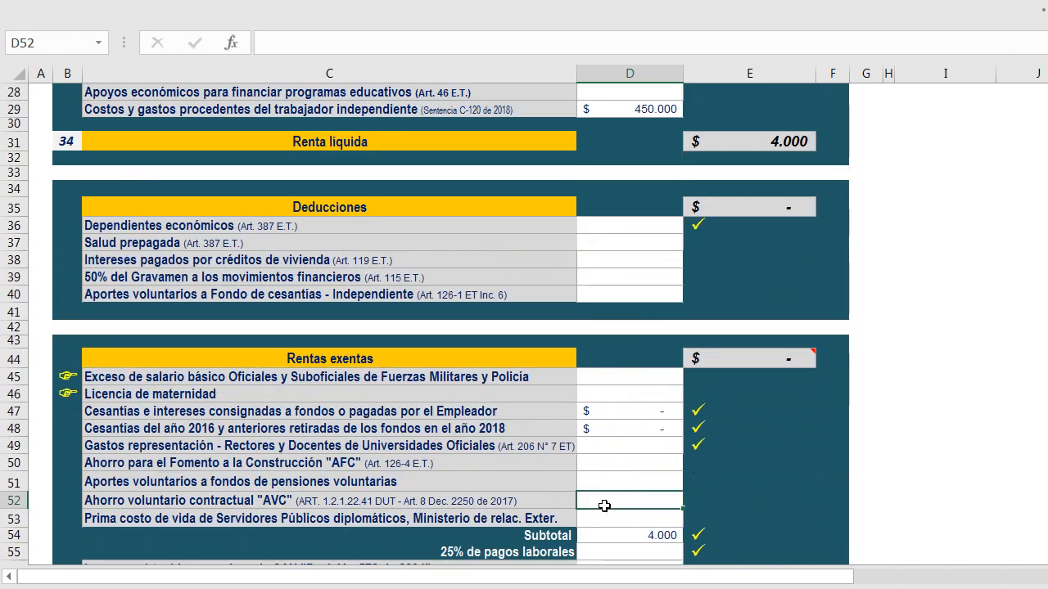
{"action": "scroll", "coordinate": [595, 430], "scroll_direction": "up", "scroll_amount": 9}
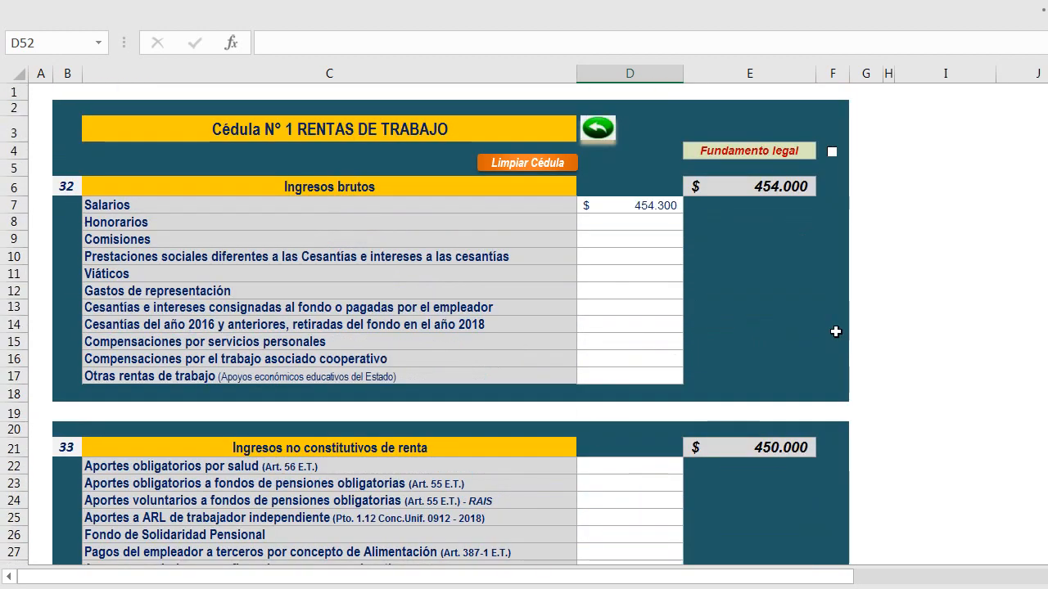
{"action": "left_click", "coordinate": [622, 483]}
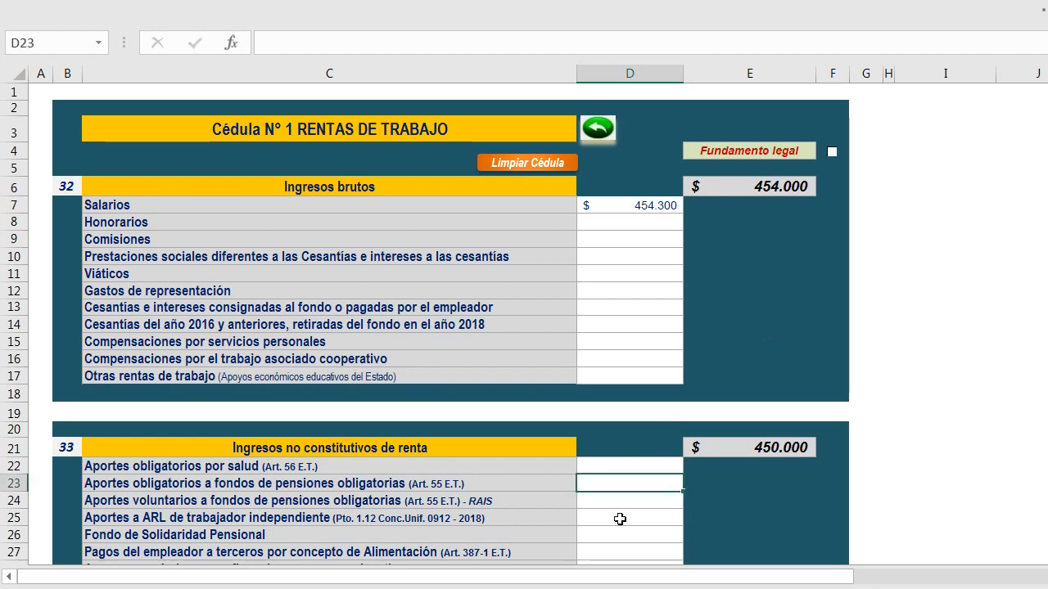
{"action": "scroll", "coordinate": [620, 519], "scroll_direction": "down", "scroll_amount": 2}
{"action": "scroll", "coordinate": [634, 459], "scroll_direction": "up", "scroll_amount": 2}
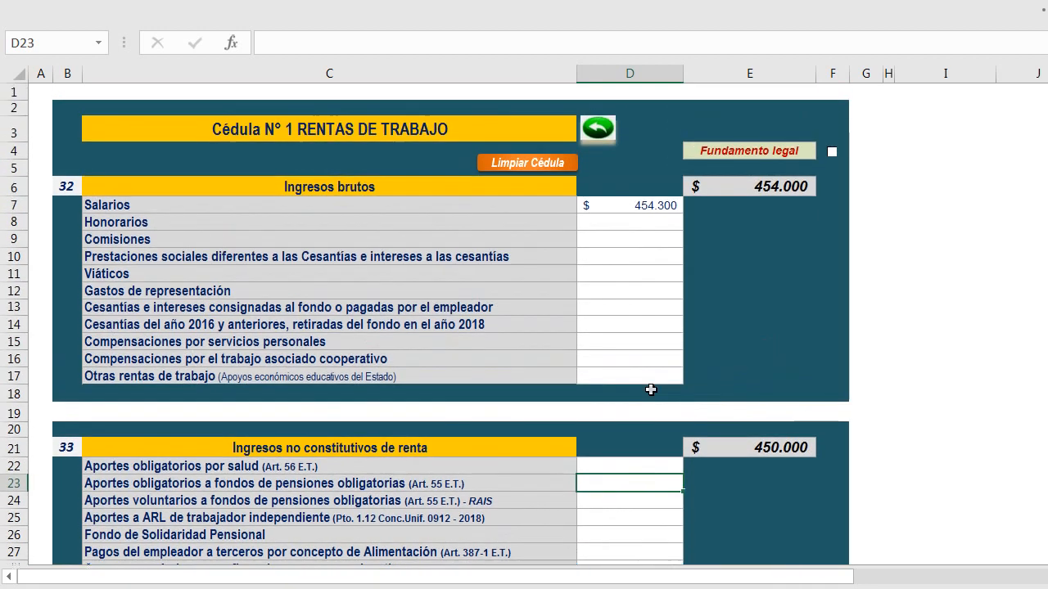
{"action": "left_click", "coordinate": [831, 153]}
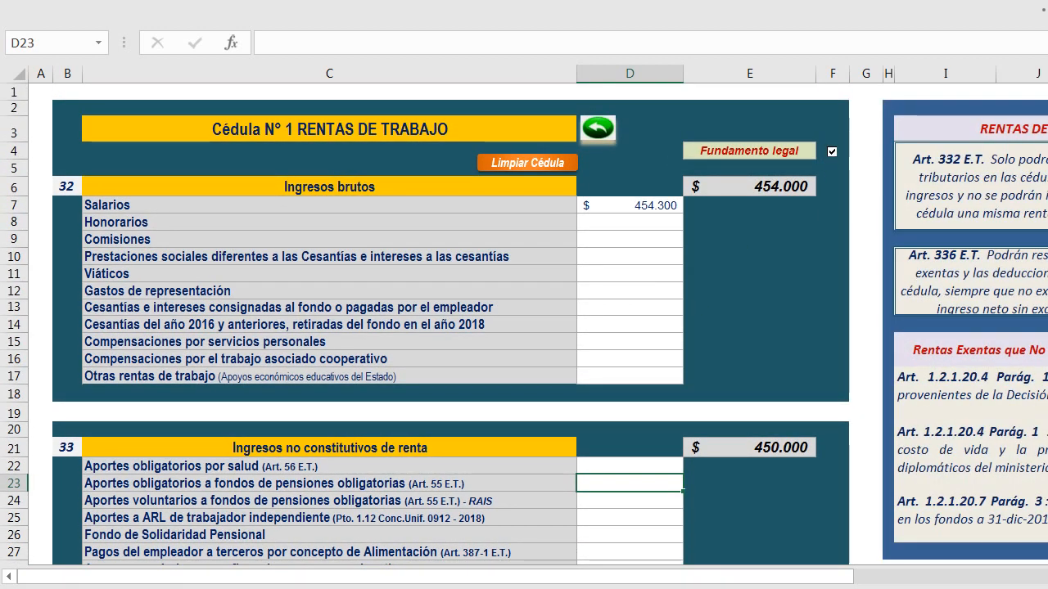
{"action": "scroll", "coordinate": [537, 324], "scroll_direction": "right", "scroll_amount": 5}
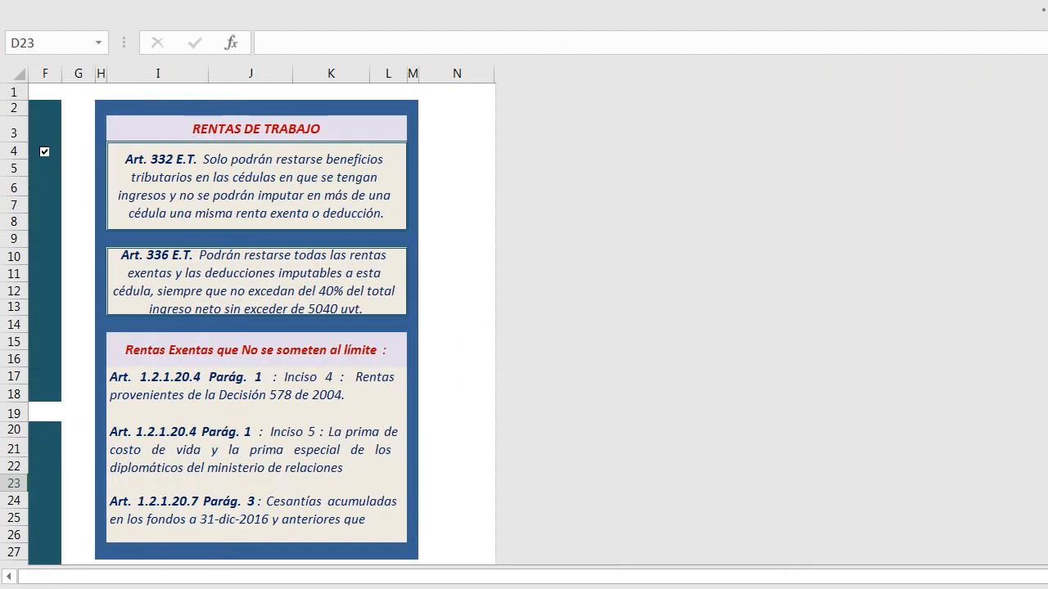